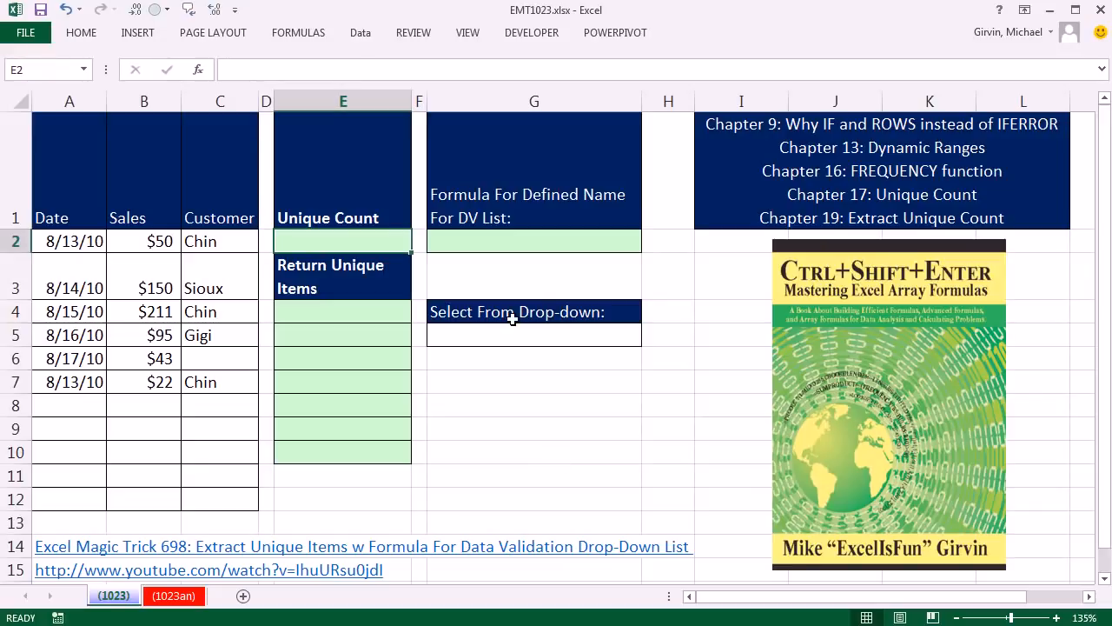
On sheet (1023an), choose the second customer from the drop-down list in G5.
click(171, 599)
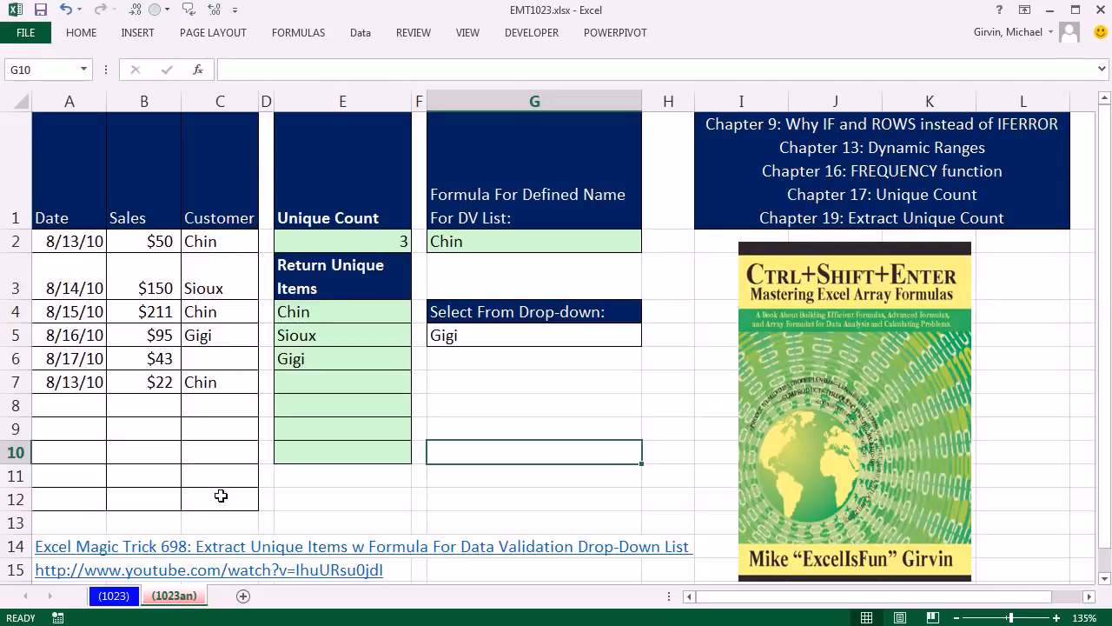
click(507, 336)
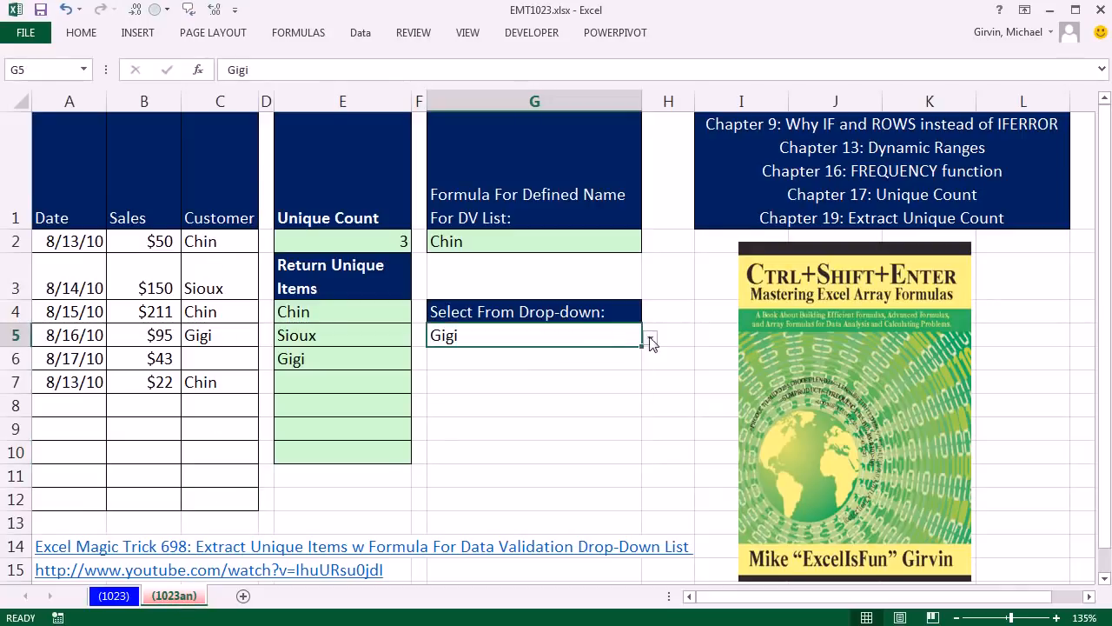
click(650, 340)
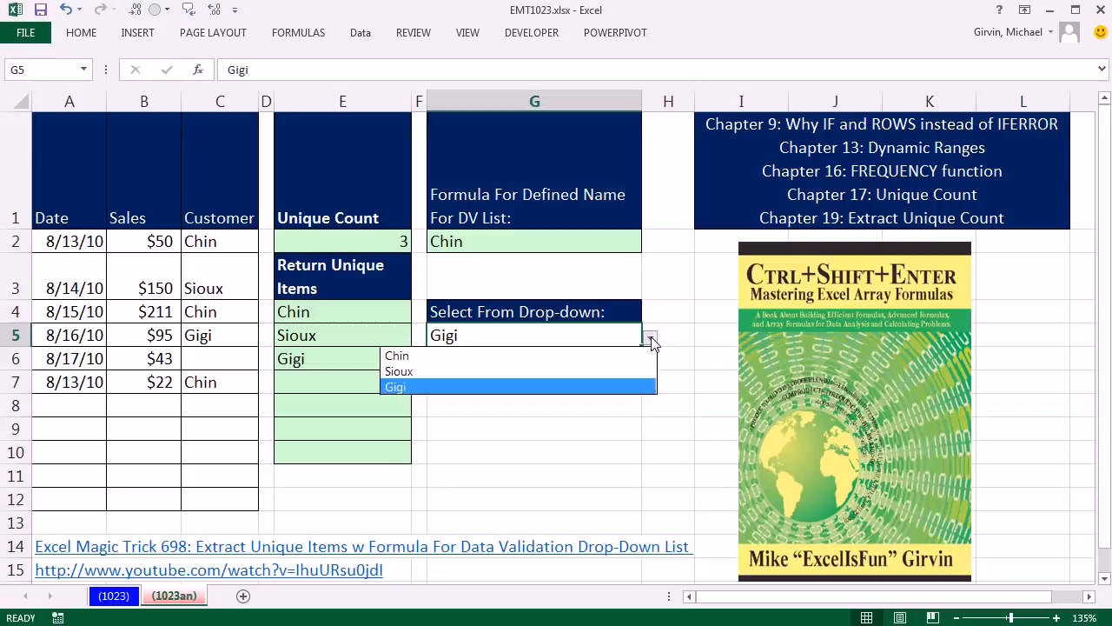
click(429, 371)
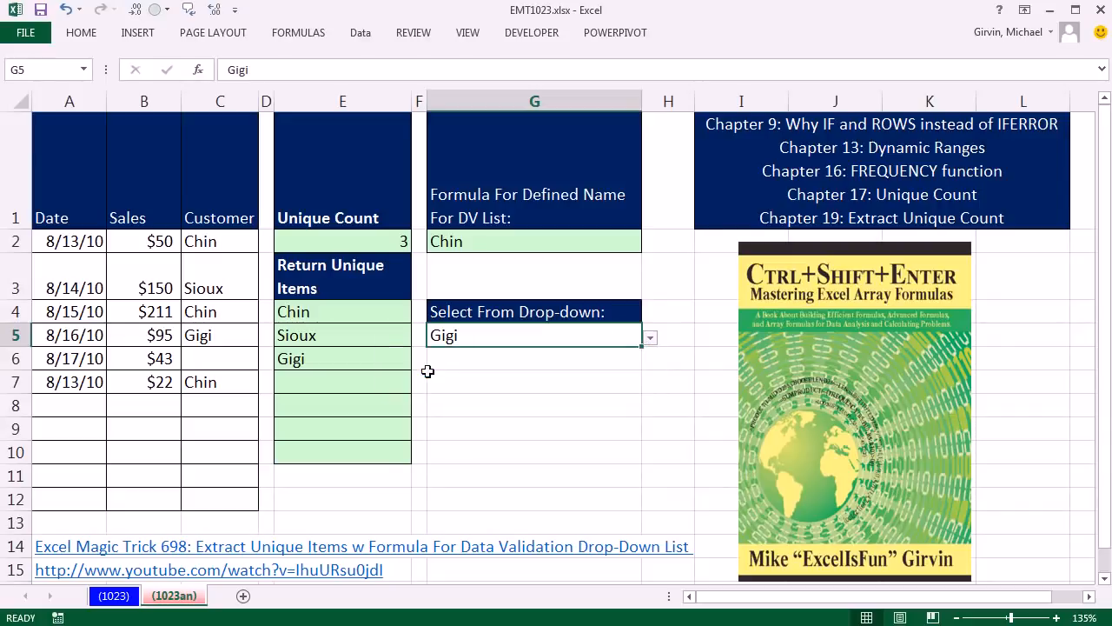
Test the G5 drop-down by adding a new customer name in C8, viewing the list and clearing C8 again.
click(218, 402)
text(Do)
key(Return)
click(601, 342)
click(650, 337)
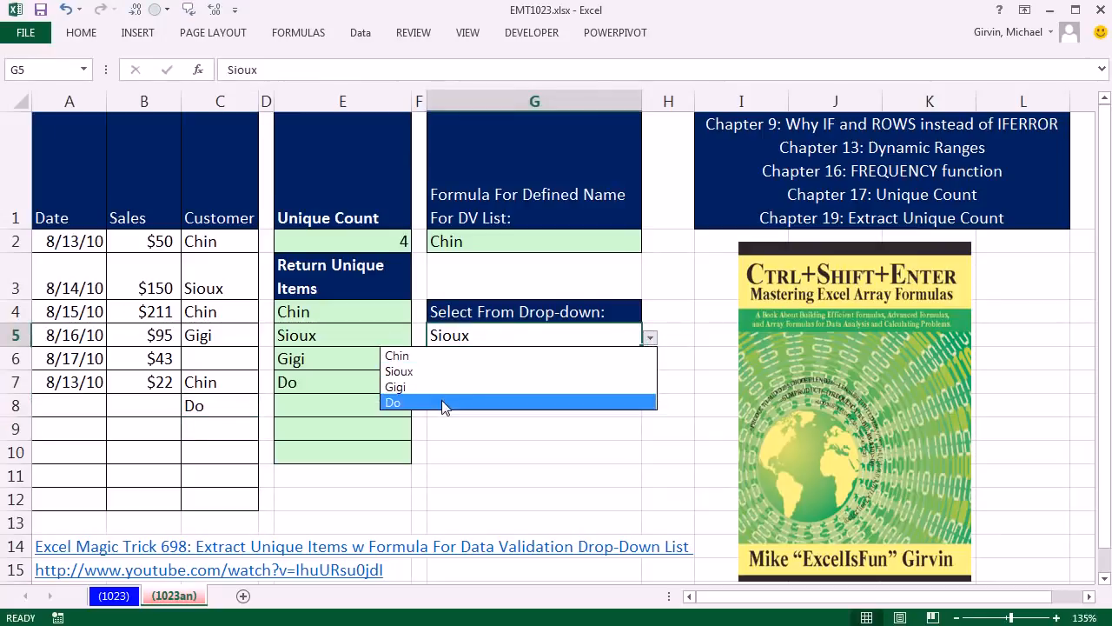
key(Escape)
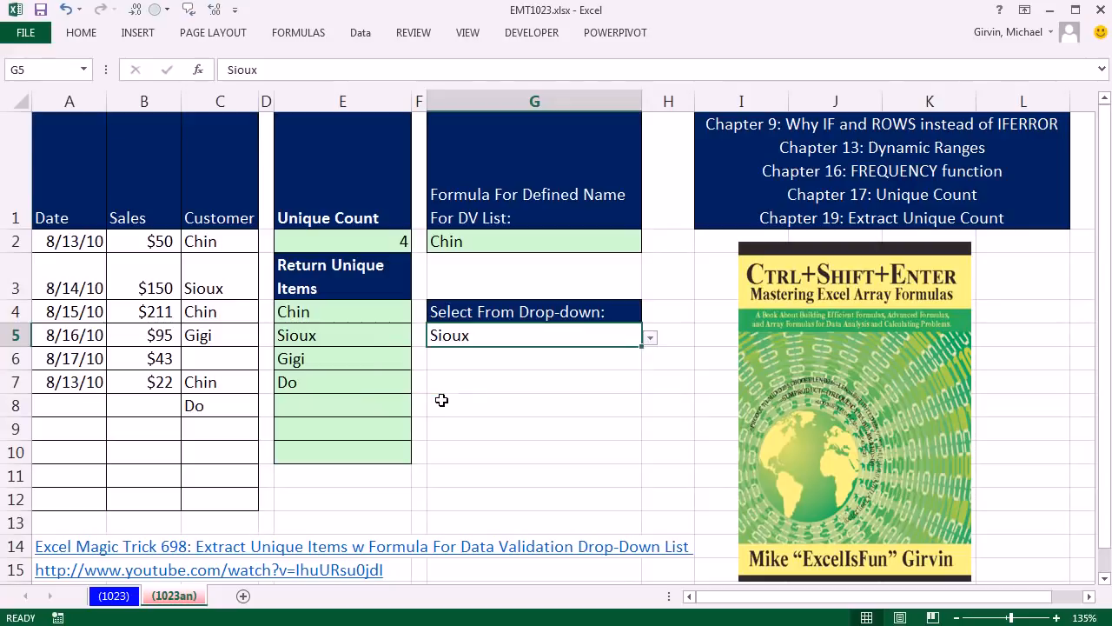
click(221, 415)
key(Delete)
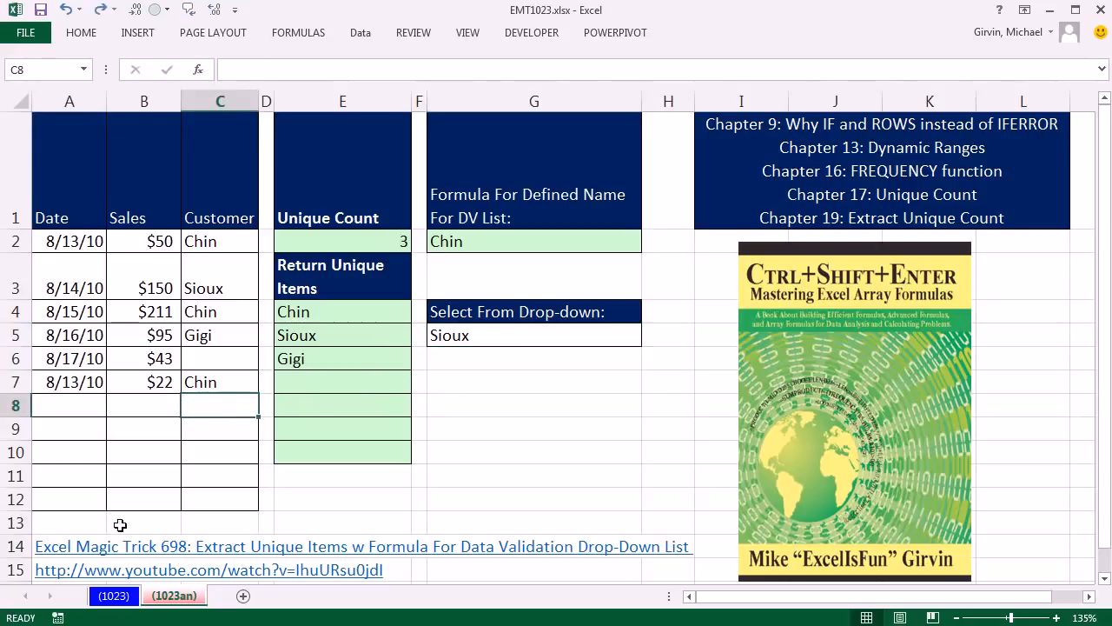
On sheet (1023), begin the Unique Count formula in E2 with =FREQUENCY(IF($C$2:$C$12<>"".
click(113, 596)
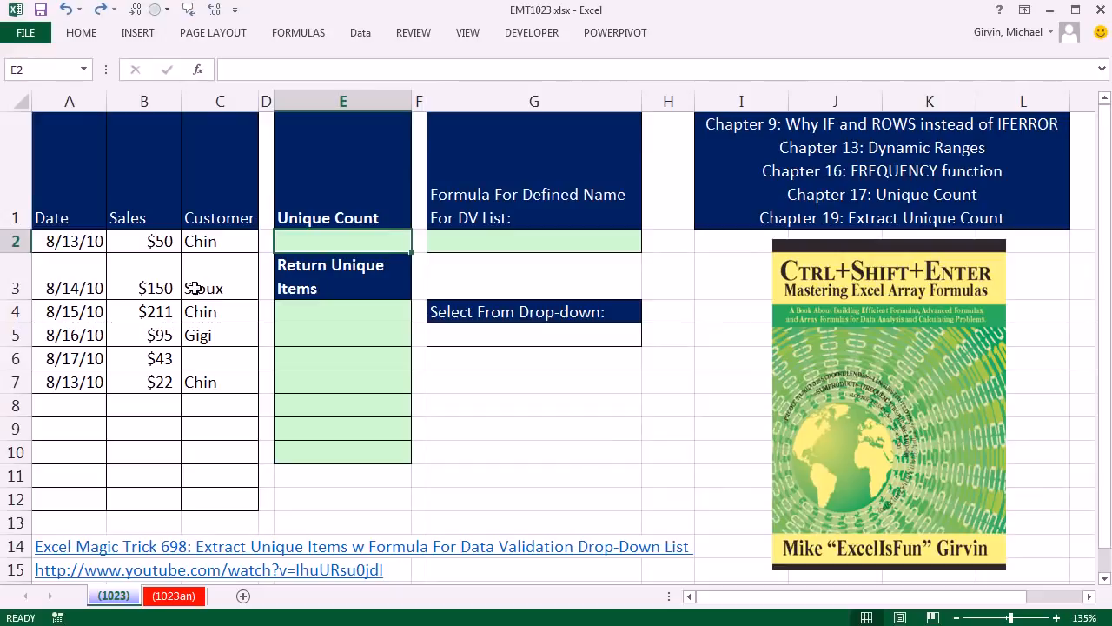
drag(226, 238, 221, 491)
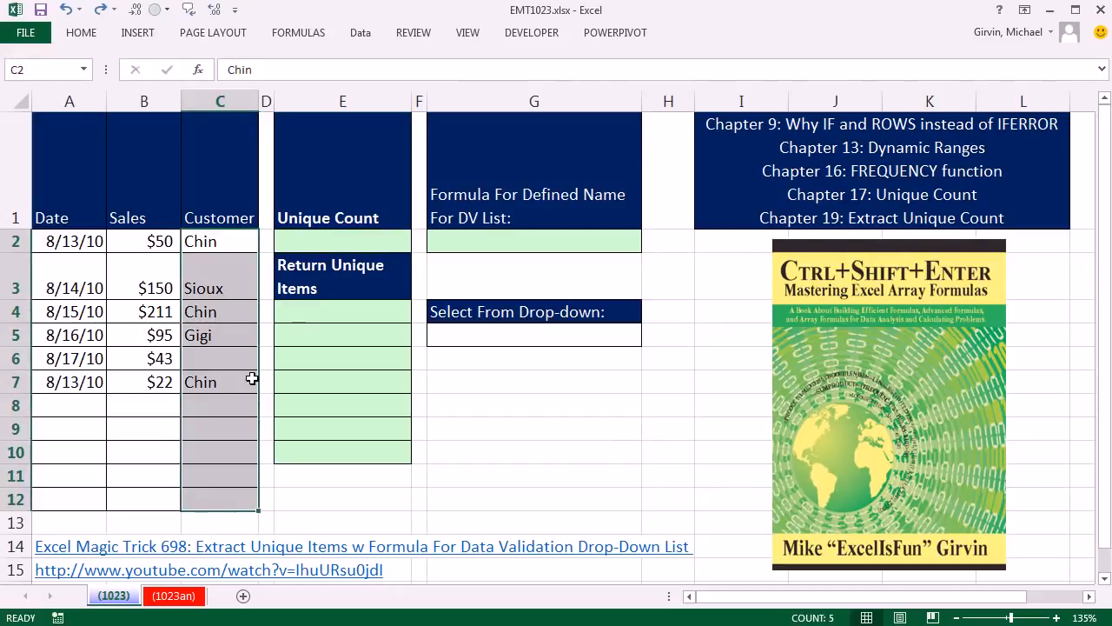
click(305, 242)
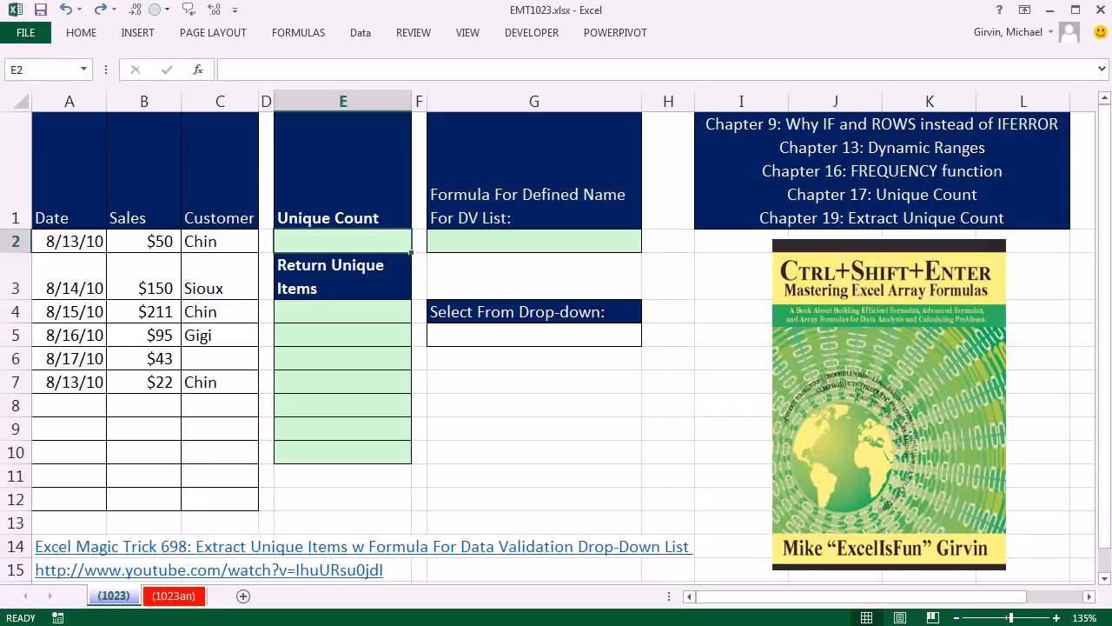
text(=fre)
key(Tab)
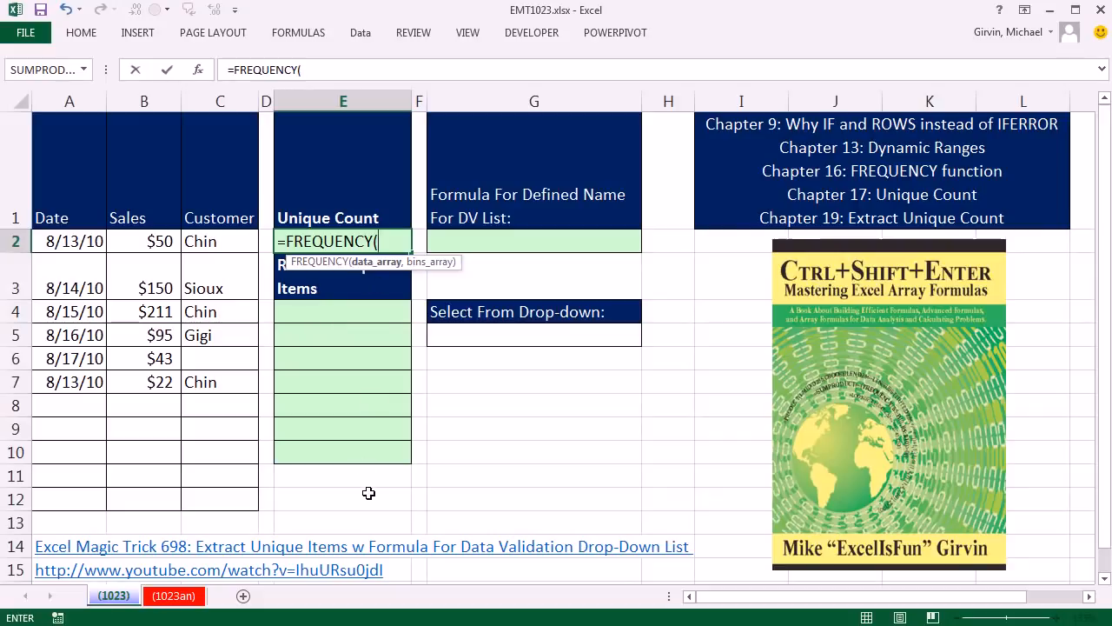
text(IF()
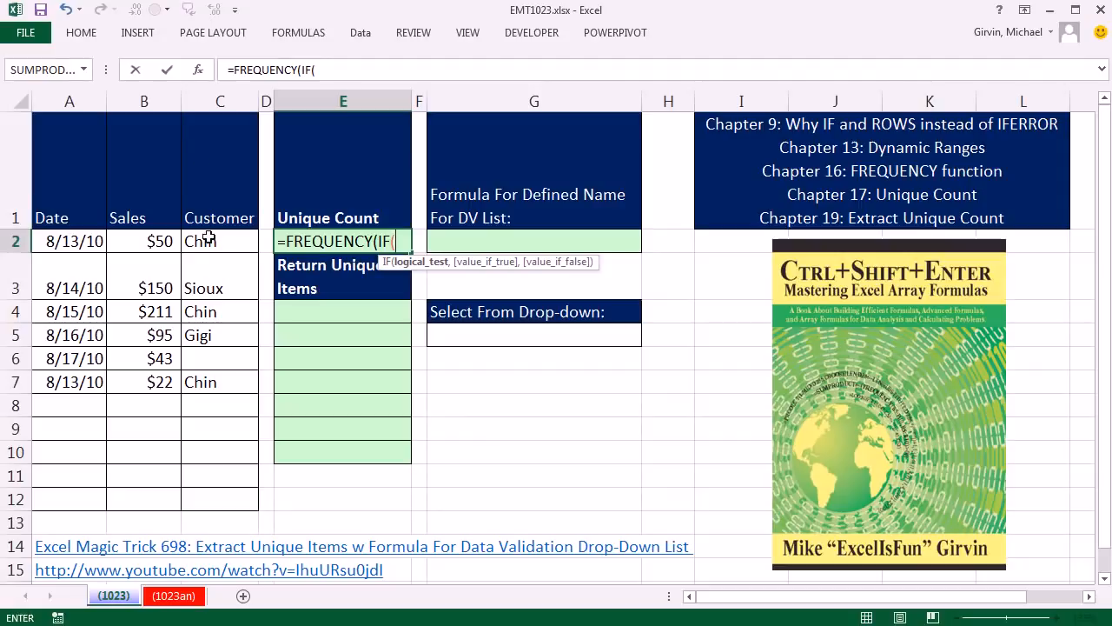
drag(203, 240, 219, 496)
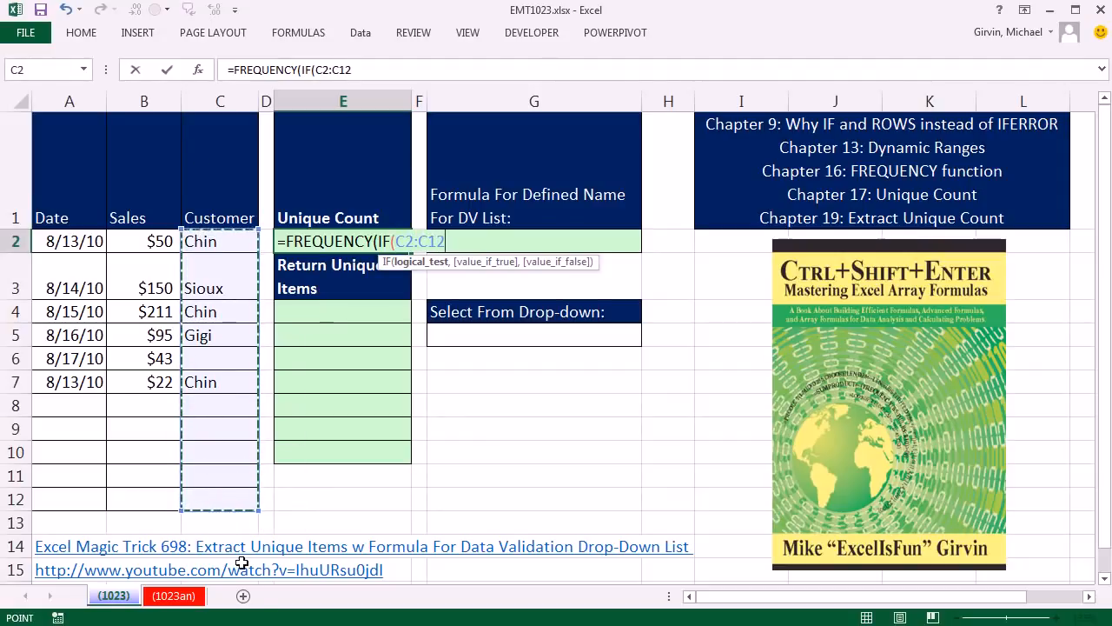
key(F4)
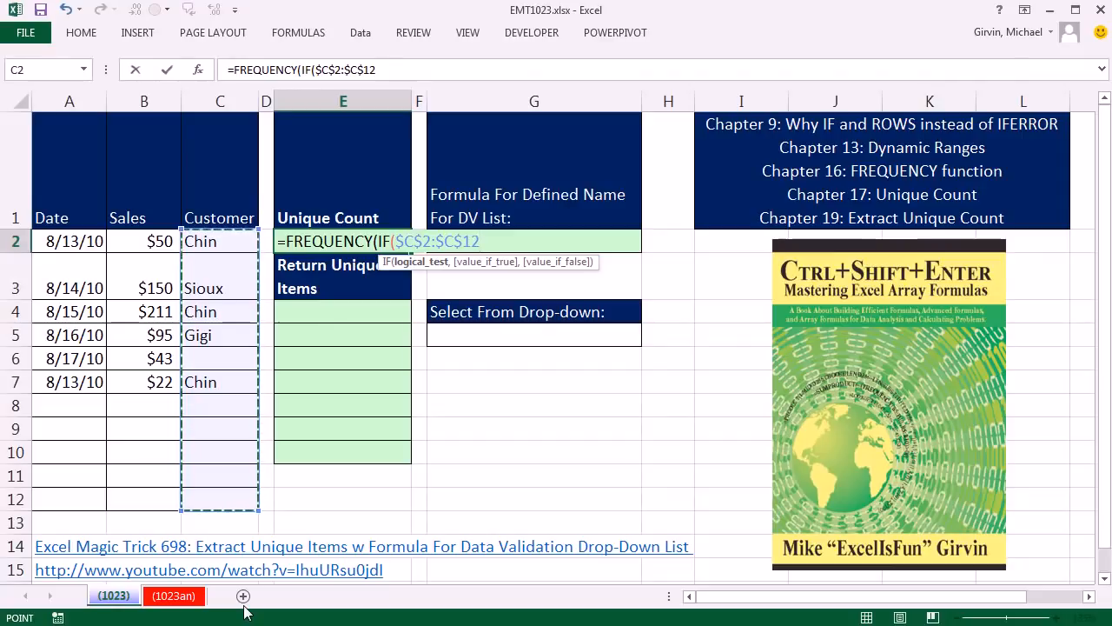
text(<>)
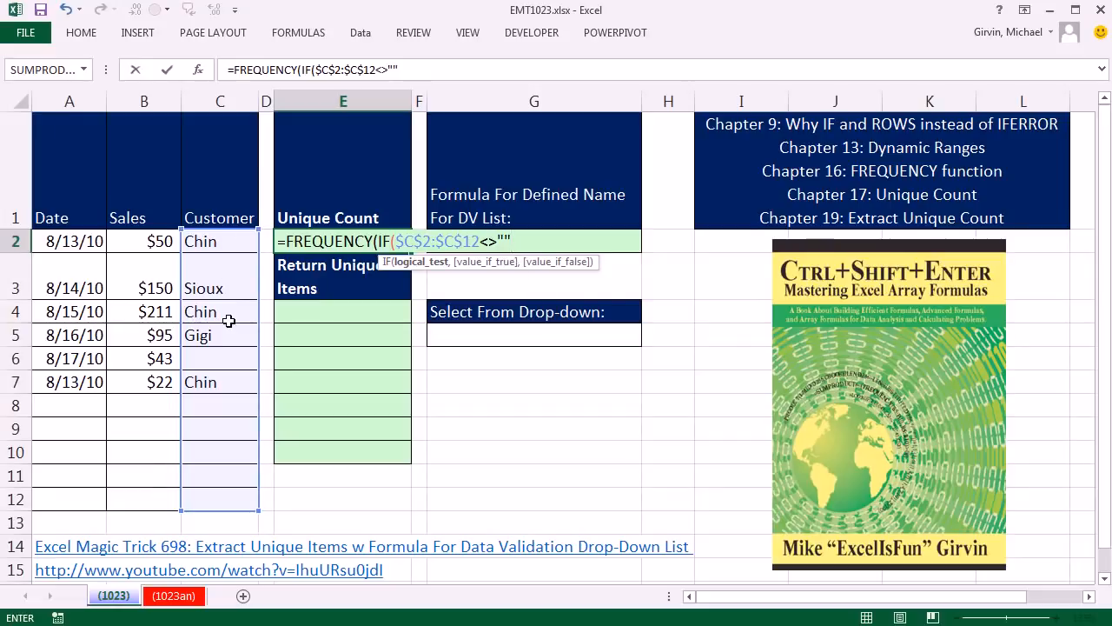
Add MATCH($C$2:$C$12,$C$2:$C$12,0) as the IF function's value_if_true argument.
text(,mat)
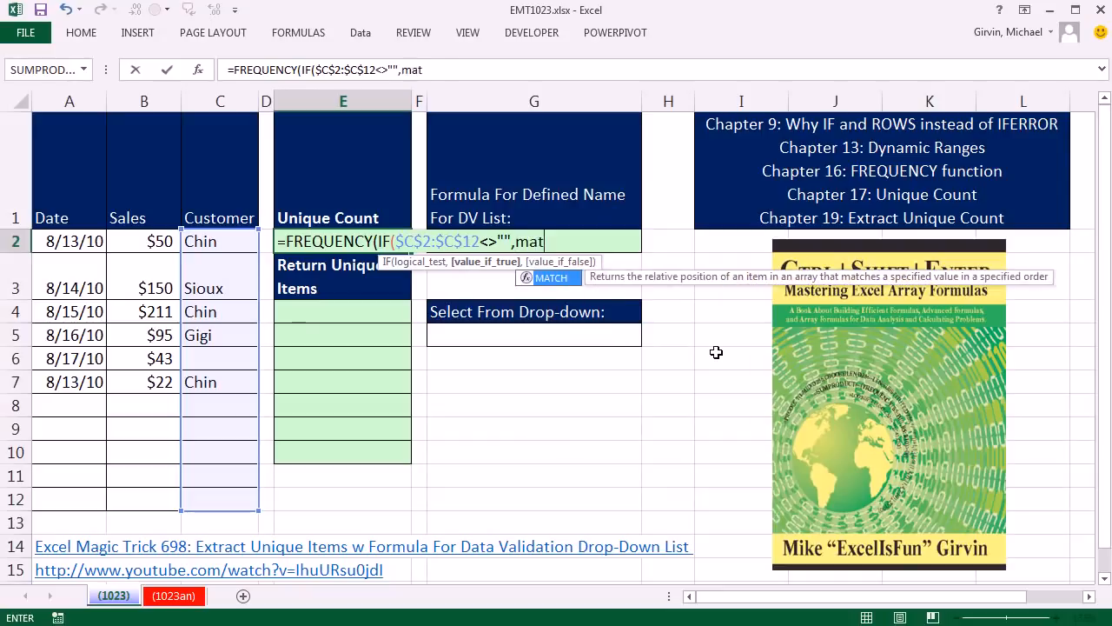
key(Tab)
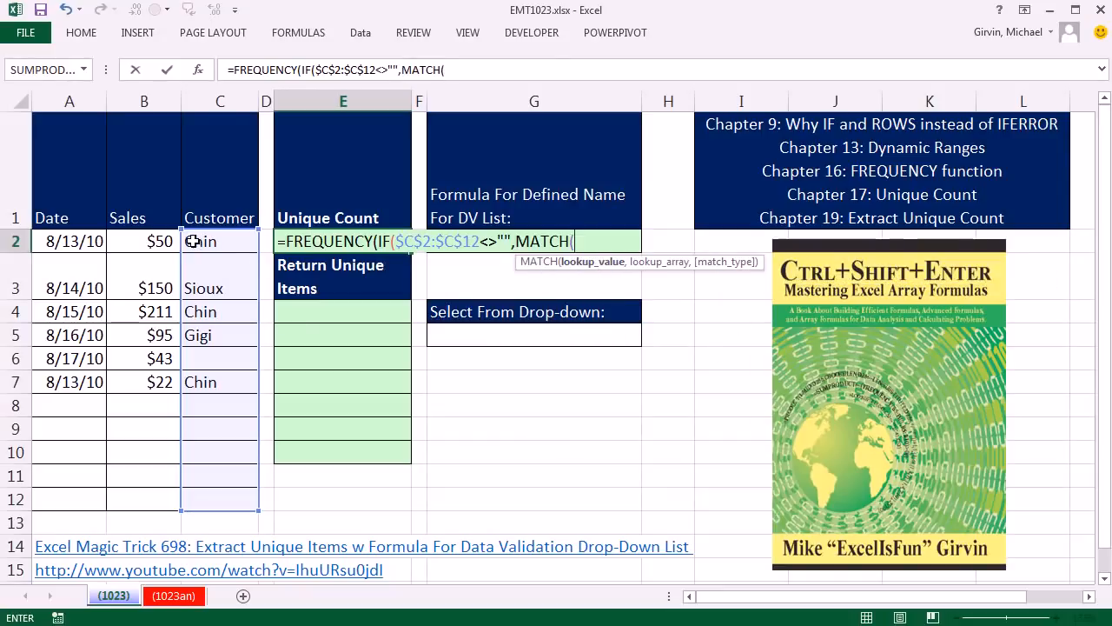
drag(193, 240, 215, 501)
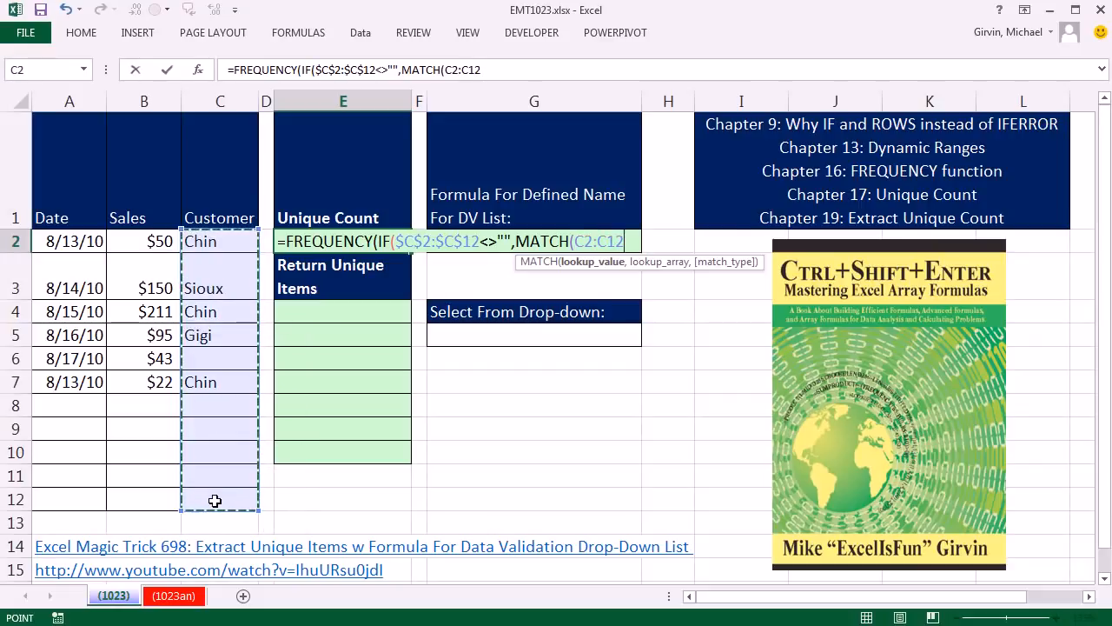
key(F4)
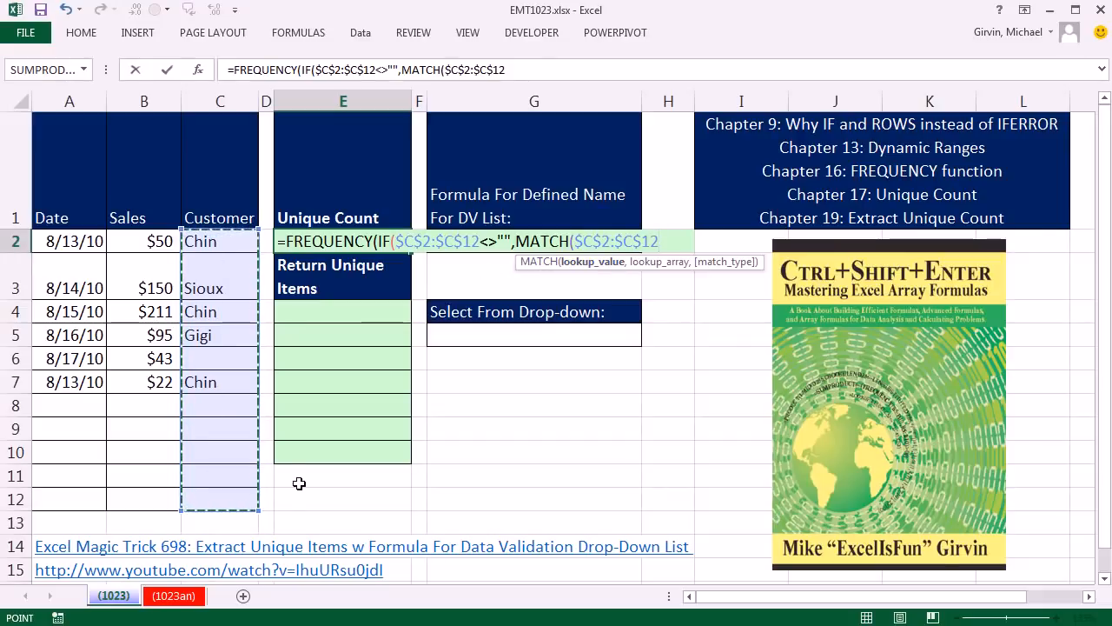
text(,)
drag(219, 241, 221, 506)
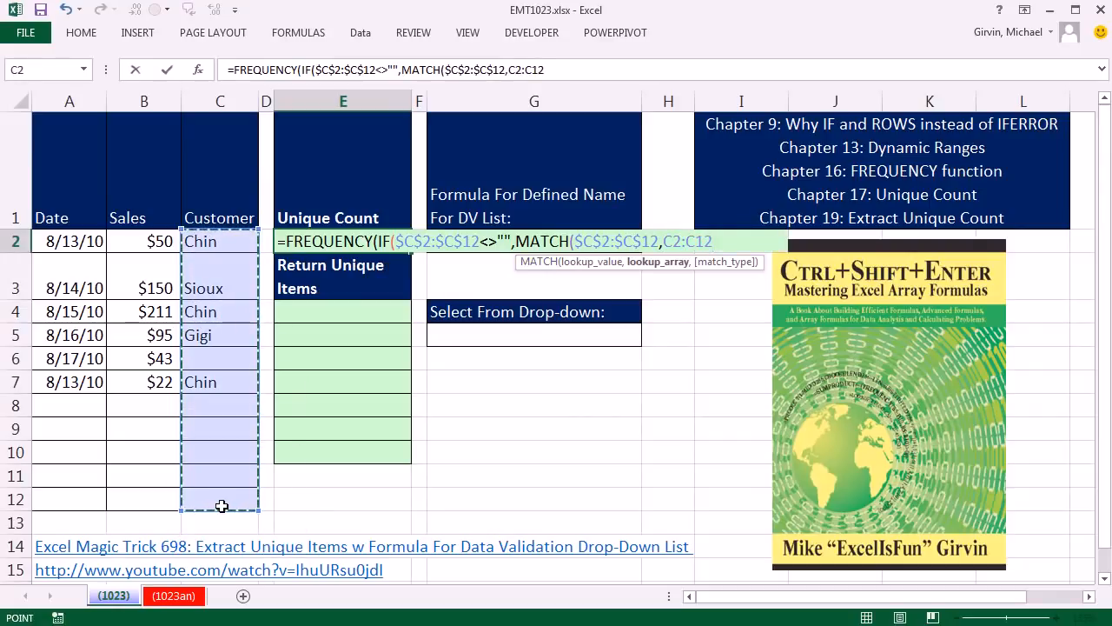
key(F4)
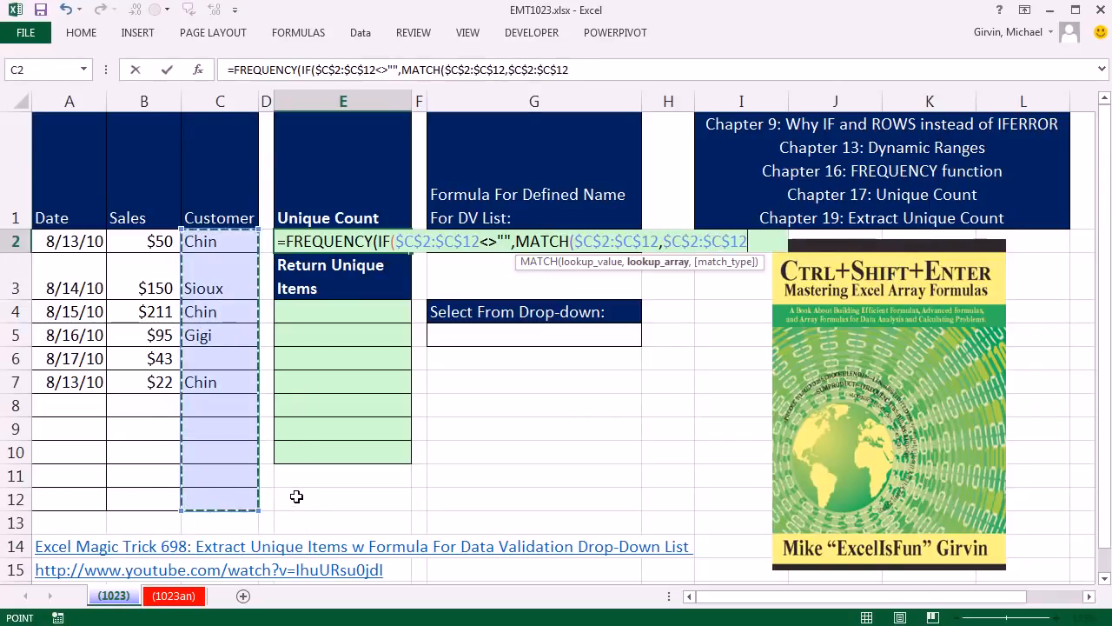
text(,0))
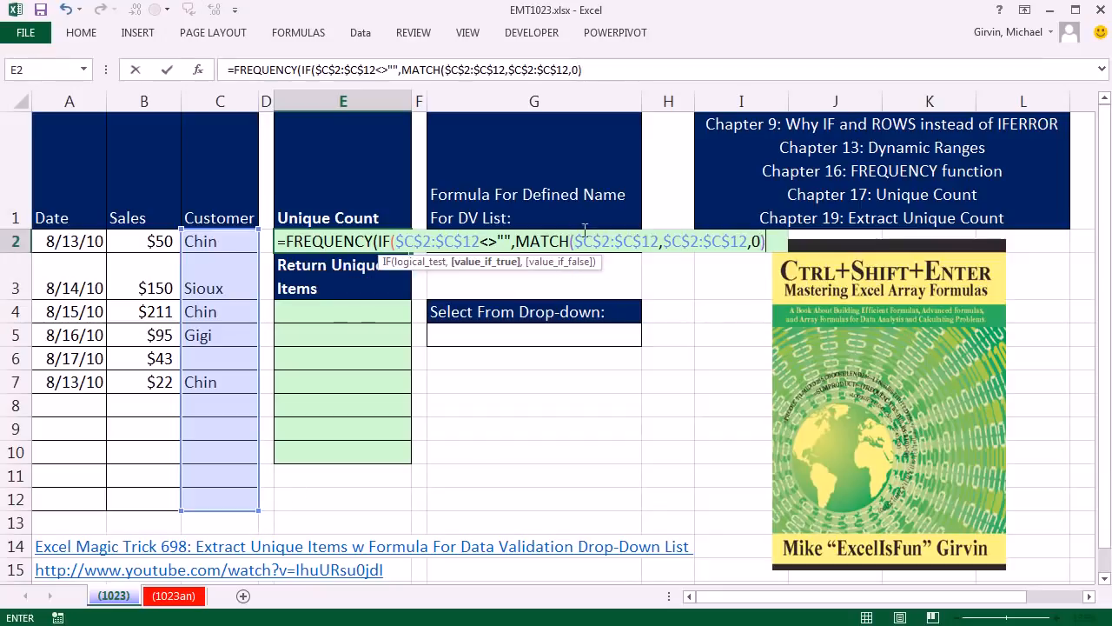
Evaluate the MATCH part of the E2 formula in place to examine its array, and restore the formula.
click(589, 240)
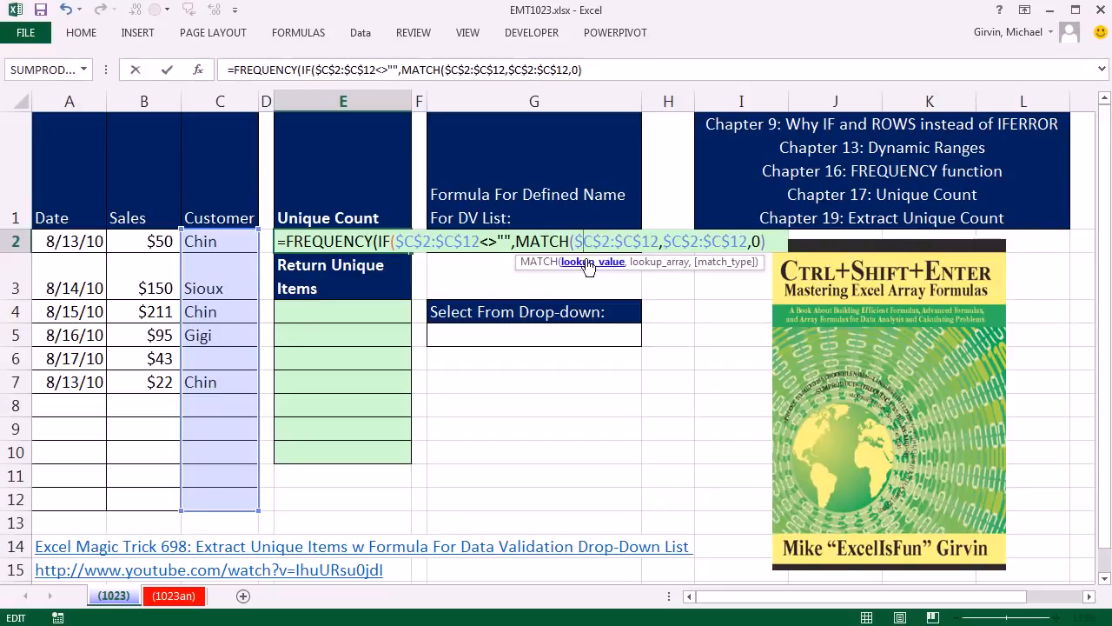
click(518, 241)
click(478, 261)
key(F9)
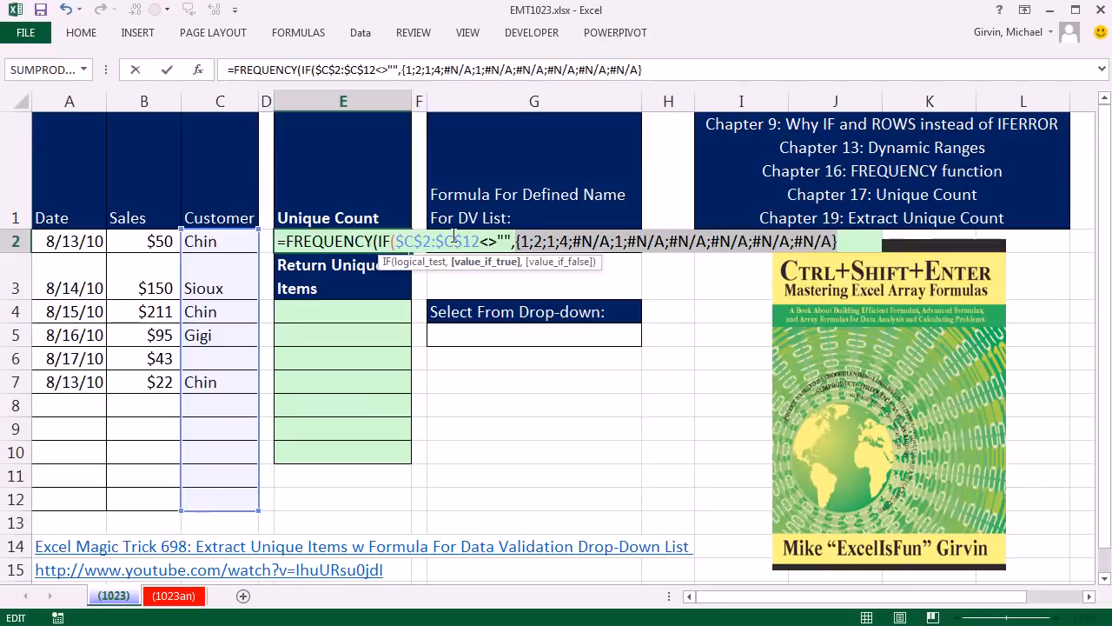
key(ctrl+z)
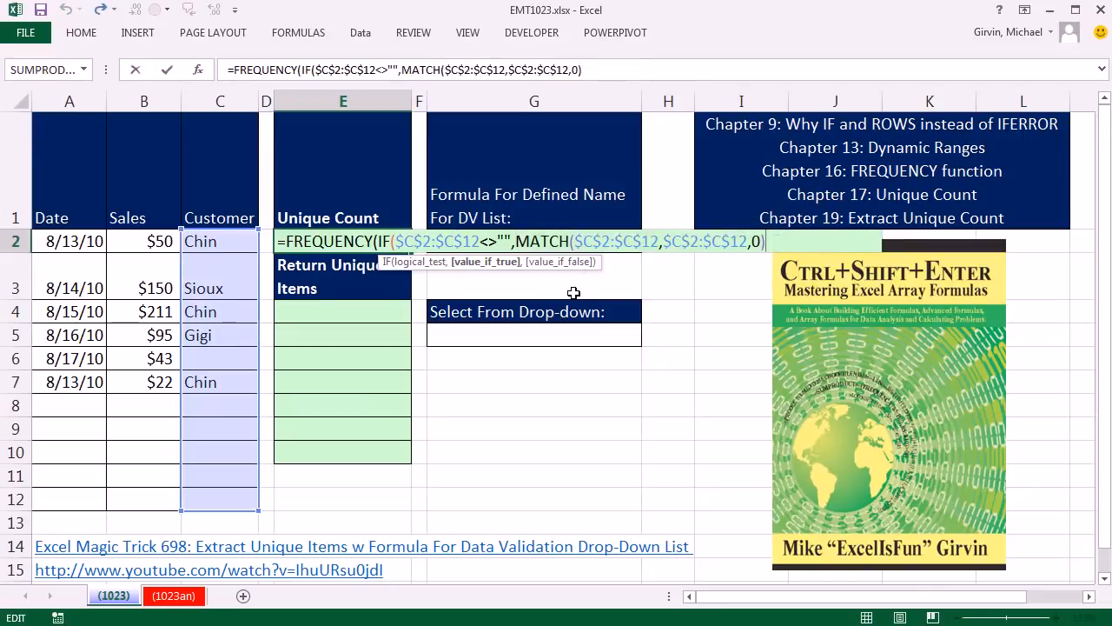
Close the IF function, evaluate it in place to examine the data array, and restore the formula.
text())
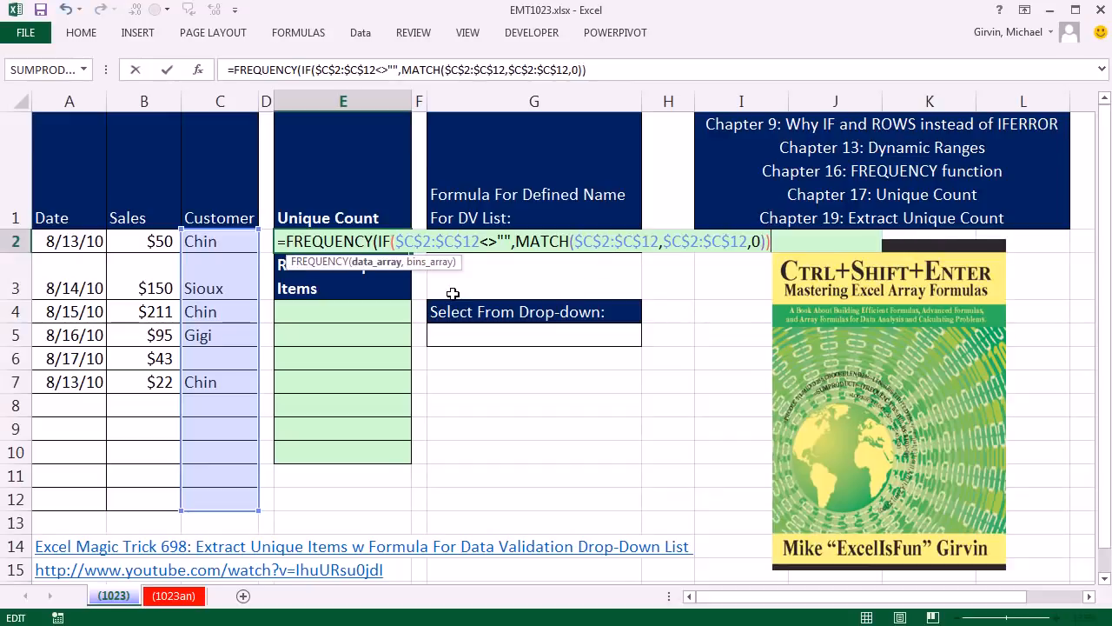
click(381, 261)
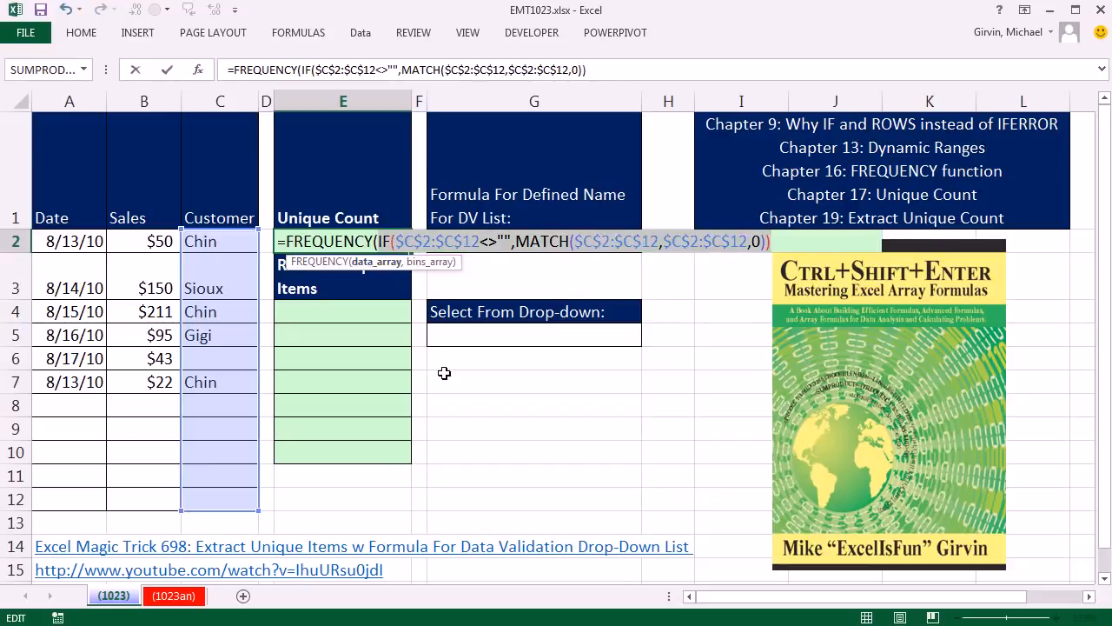
key(F9)
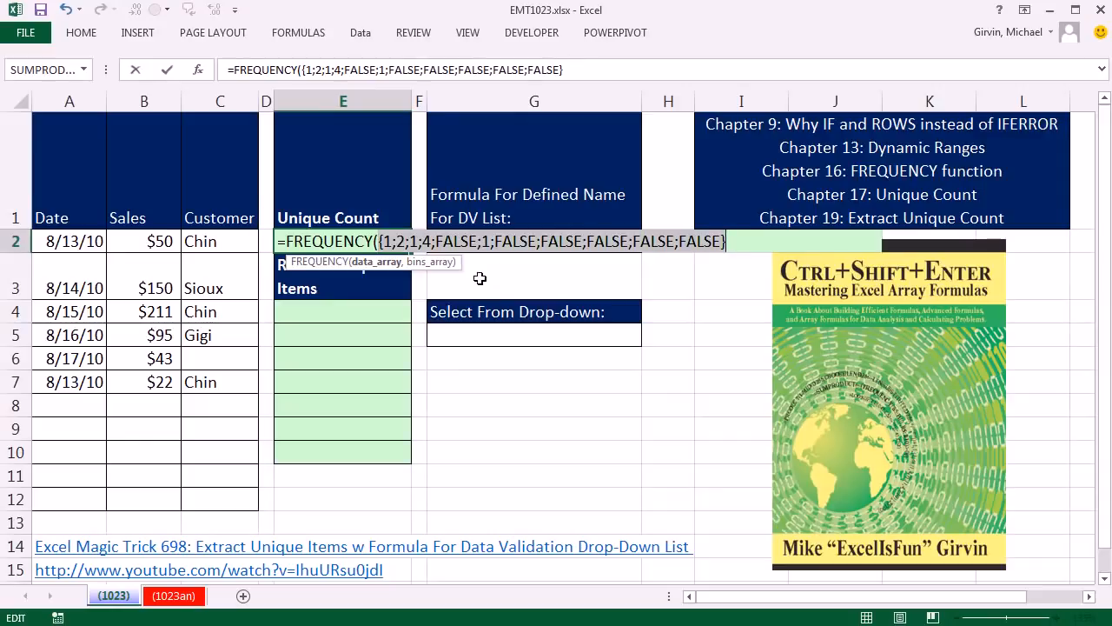
key(ctrl+z)
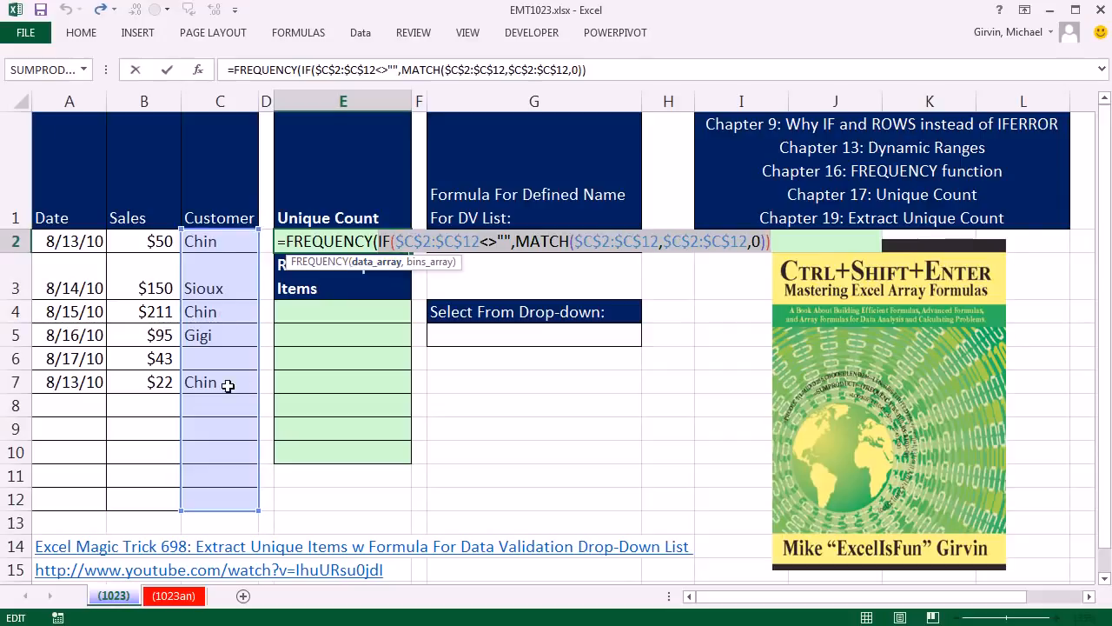
Begin the bins_array argument of FREQUENCY in the E2 formula with ROW($C$2:$C$12).
click(777, 241)
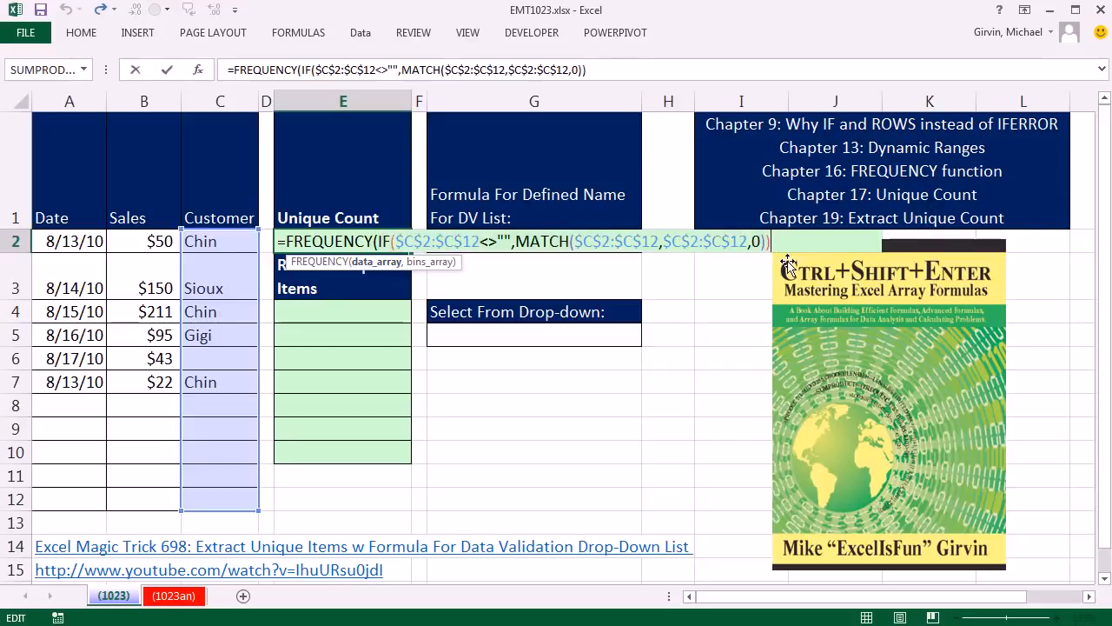
text(,)
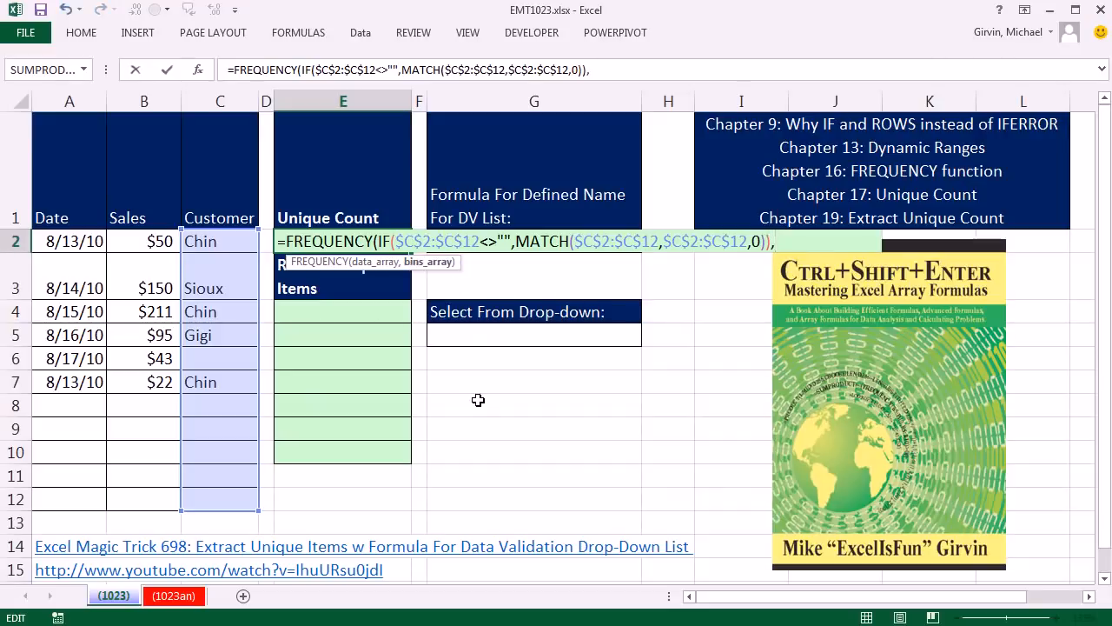
text(row)
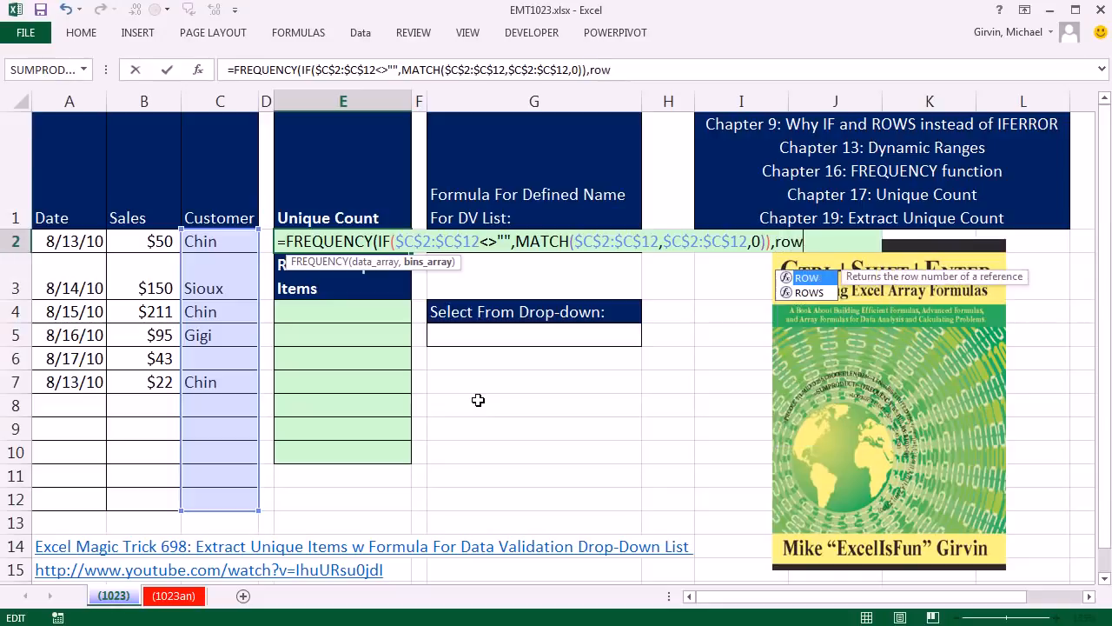
key(Tab)
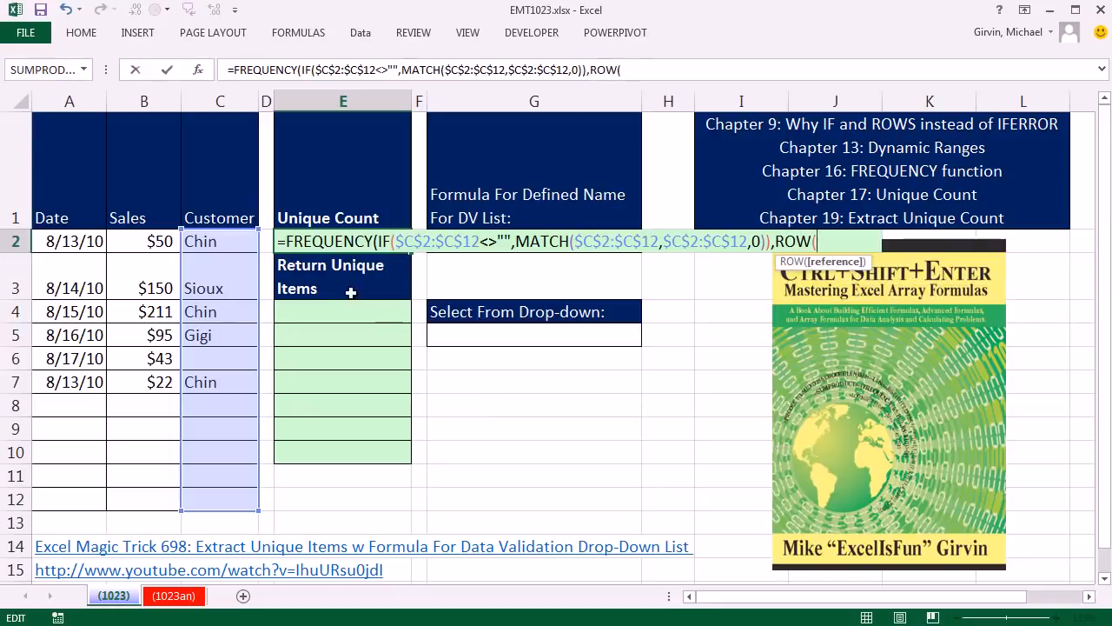
drag(222, 241, 213, 499)
key(F4)
text())
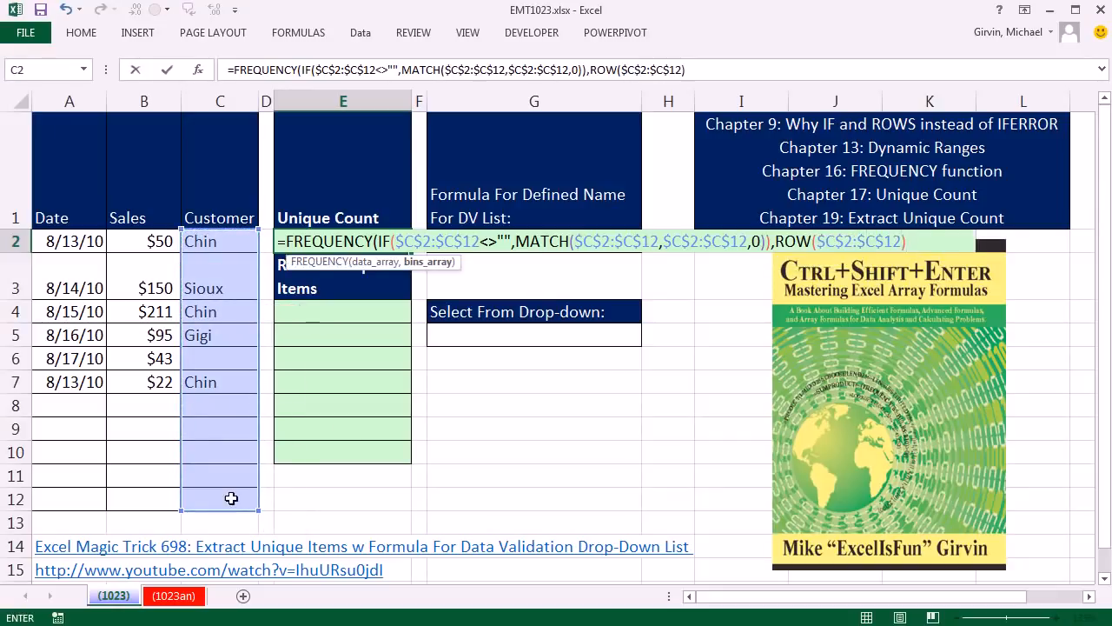
Extend the bins_array expression with -ROW($C$2)+1 so the bins number the customer rows from 1.
text(-row)
key(Tab)
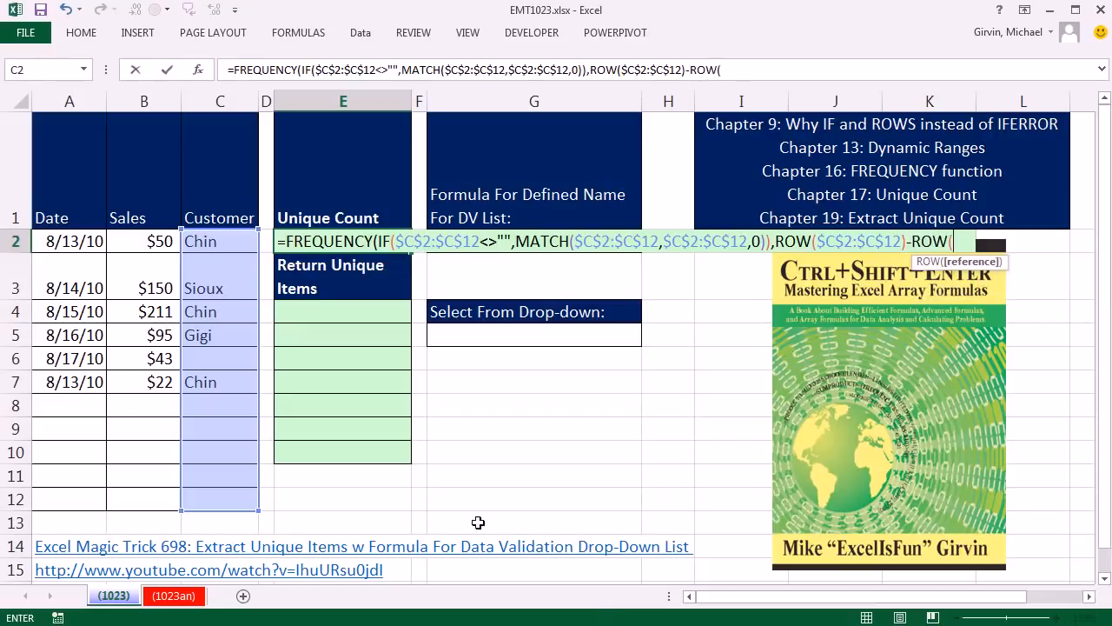
click(229, 246)
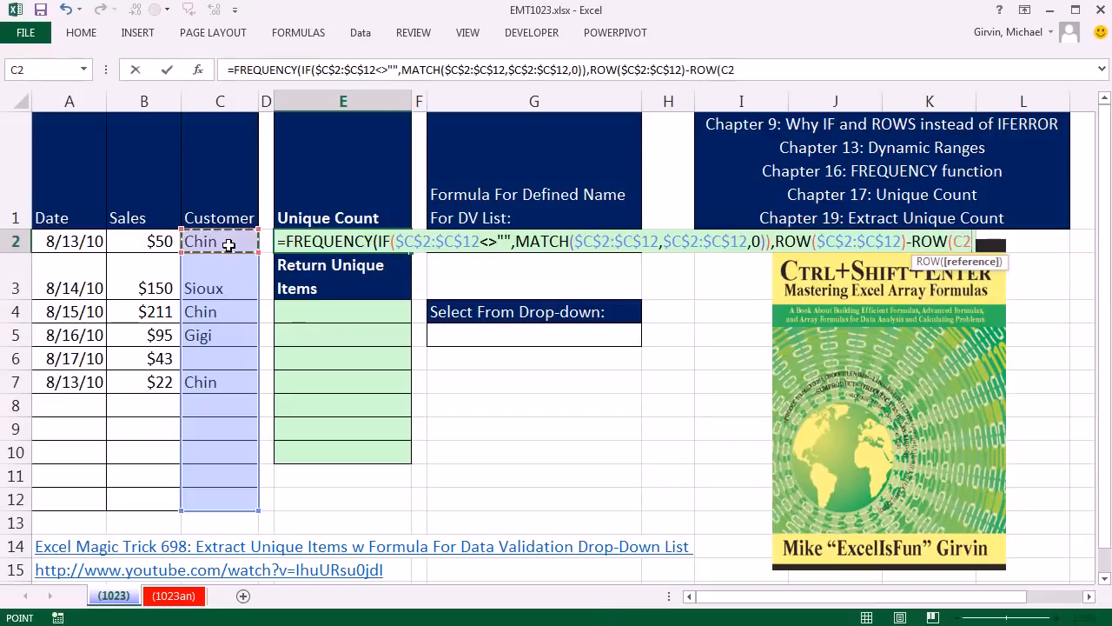
key(F4)
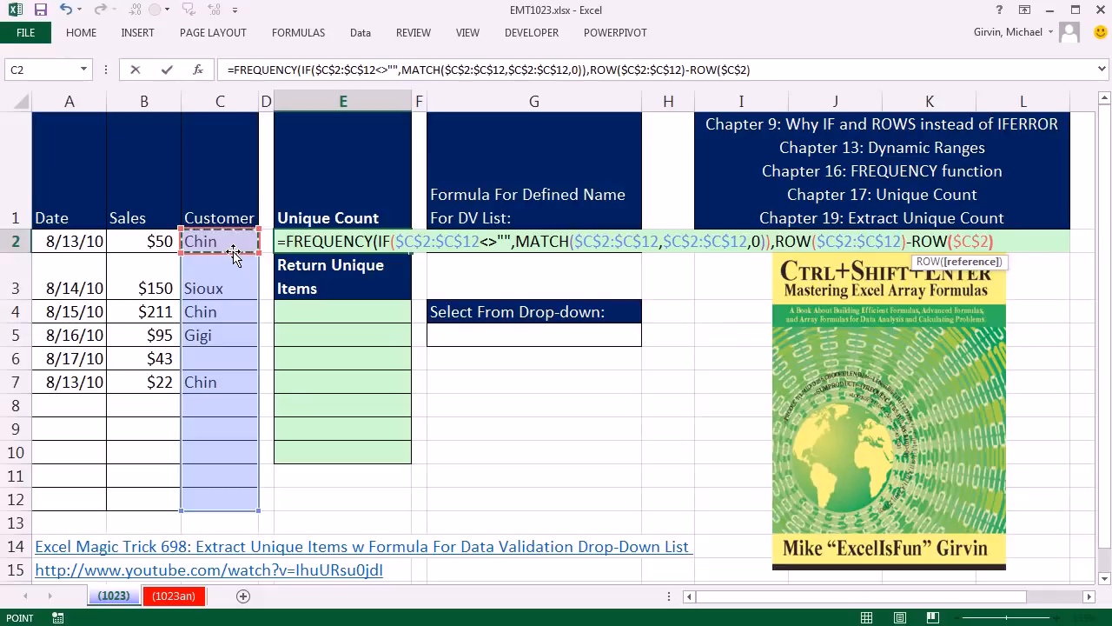
text())
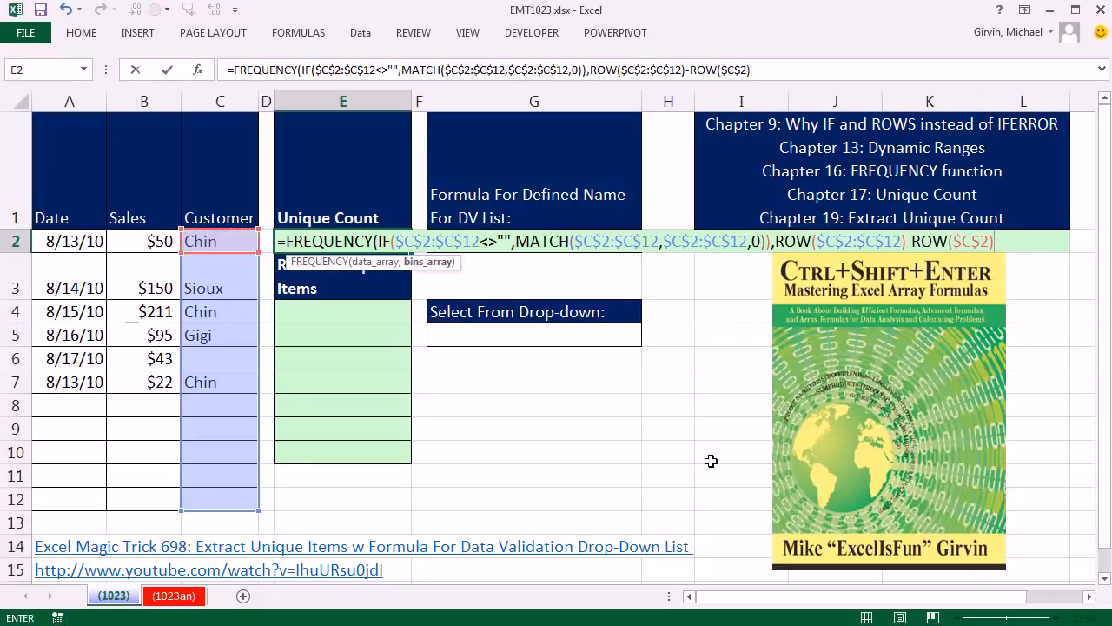
text(+1)
Evaluate the bins_array argument in place to examine its sequence of numbers, and restore the formula.
click(420, 268)
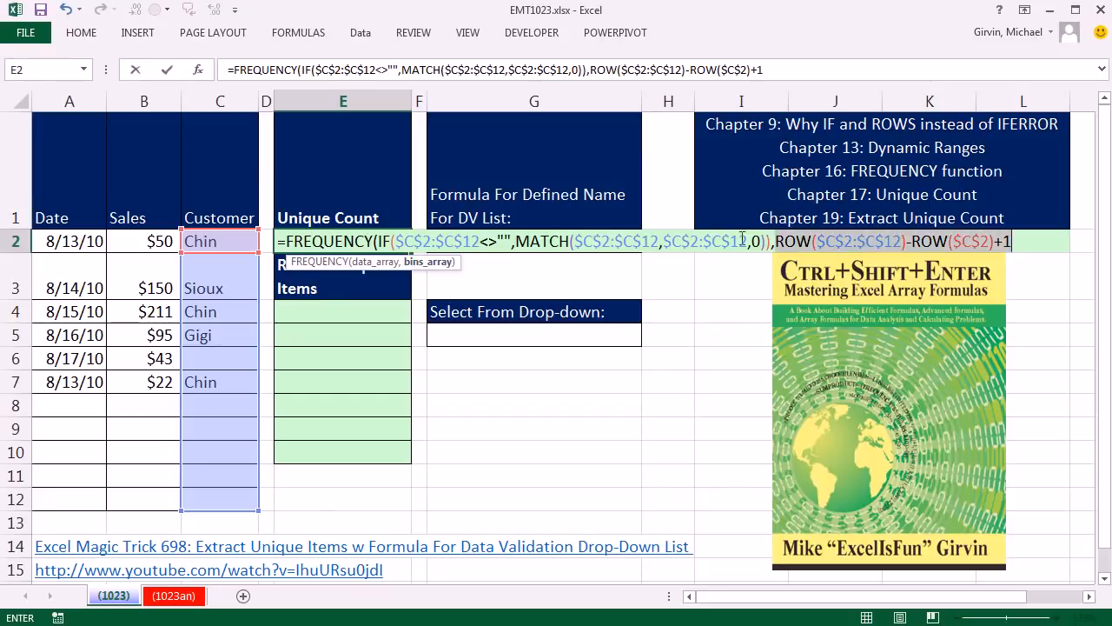
key(F9)
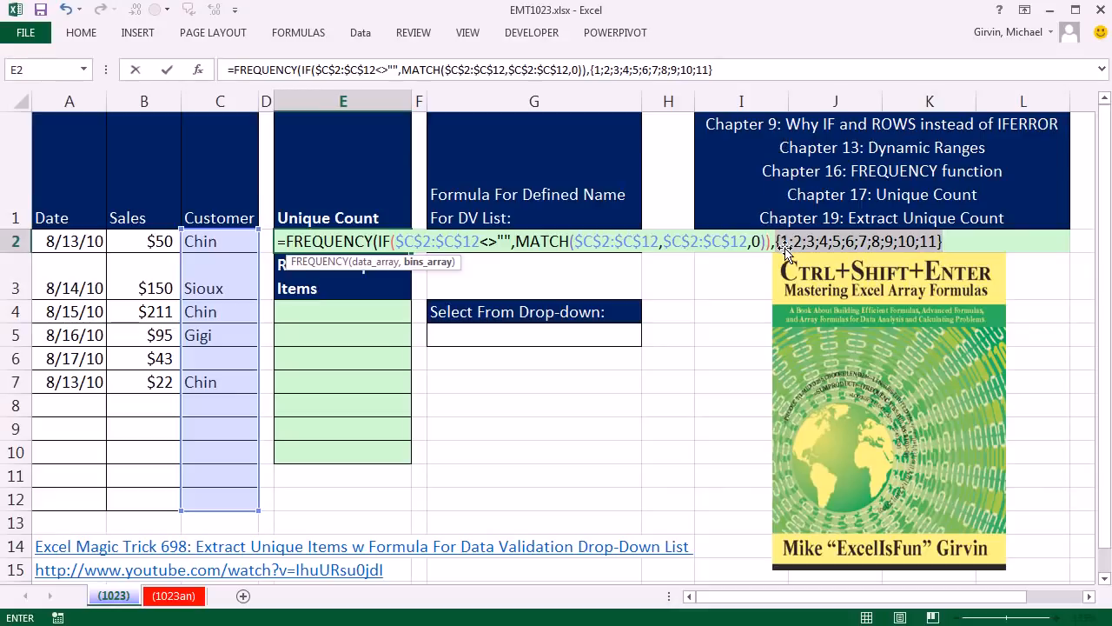
key(ctrl+v)
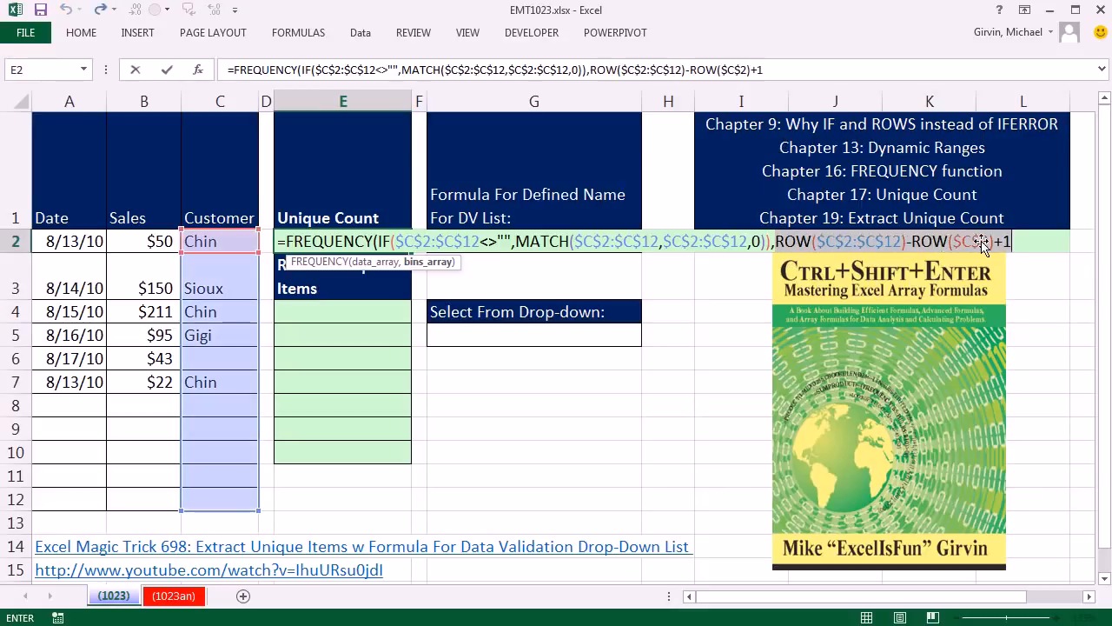
Close the FREQUENCY function, evaluate the whole E2 formula in place to examine its counts, and restore the formula.
key(F2)
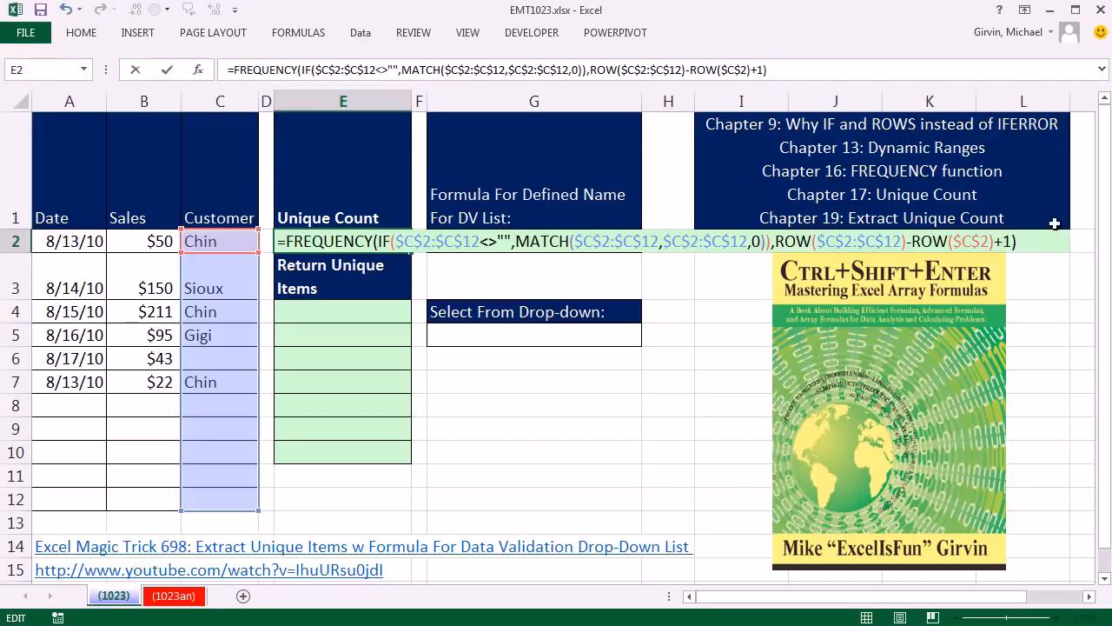
key(shift+Home)
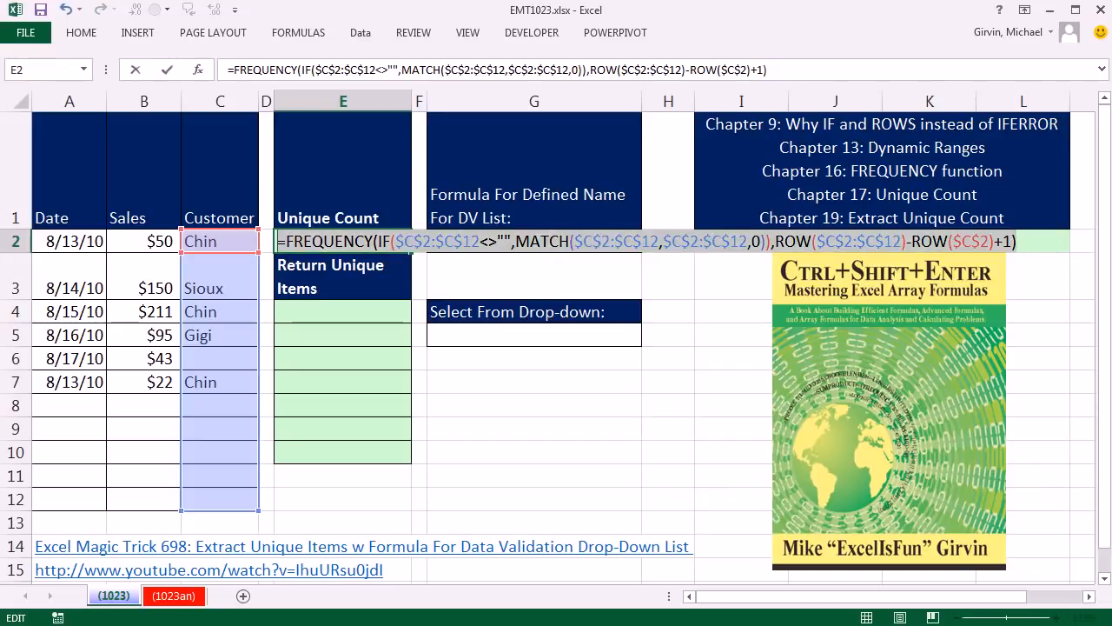
key(F9)
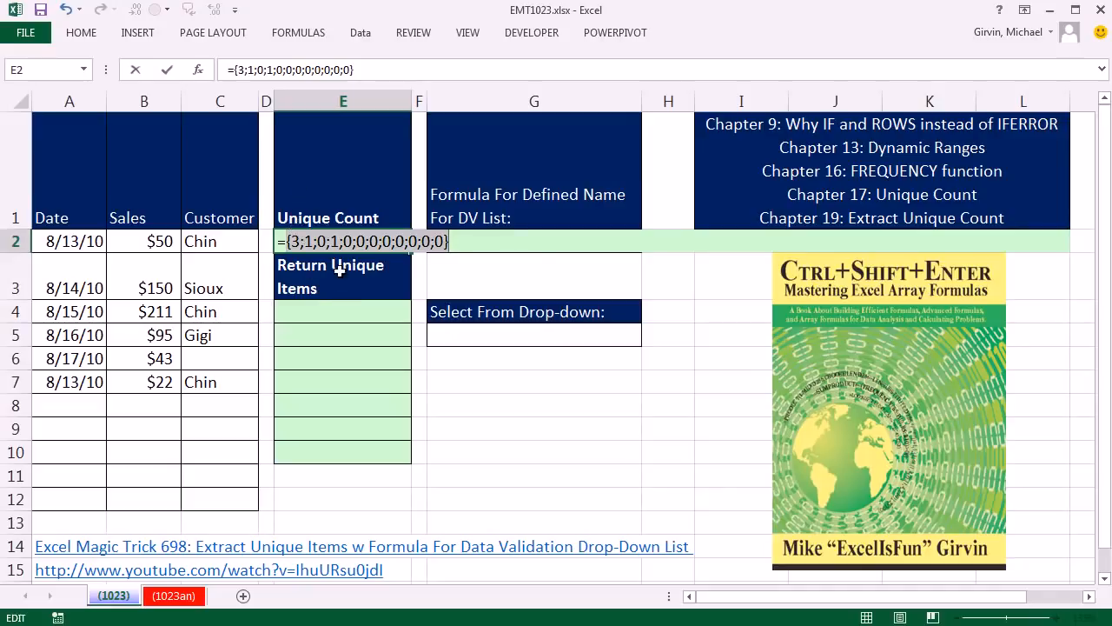
key(ctrl+z)
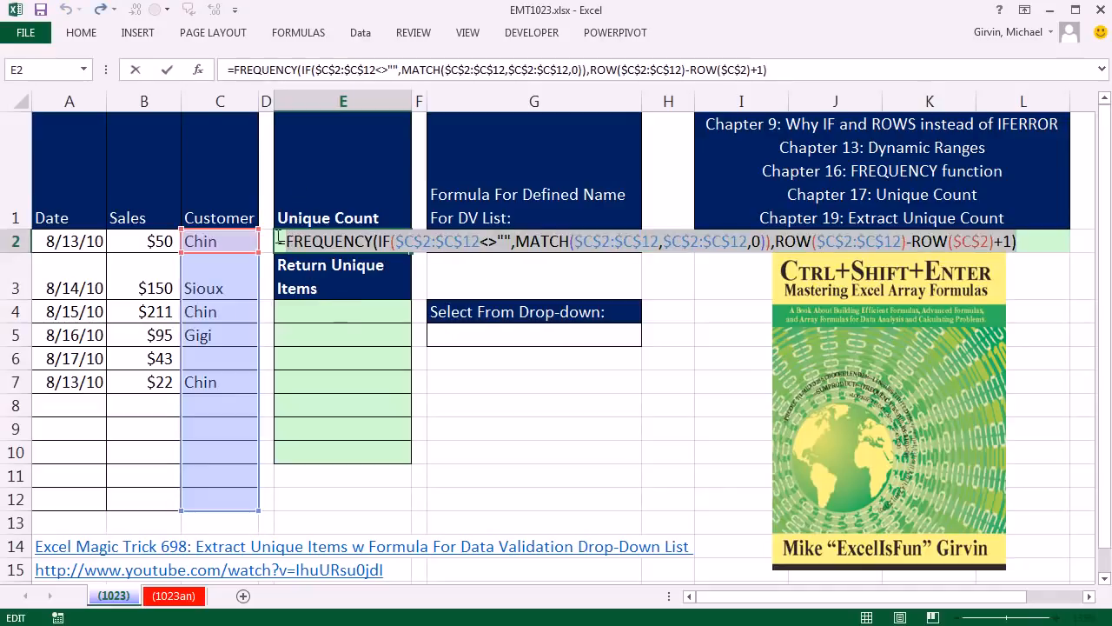
Wrap FREQUENCY in an IF function as its logical_test, with 1 as value_if_true and no value_if_false.
click(283, 240)
text(IF()
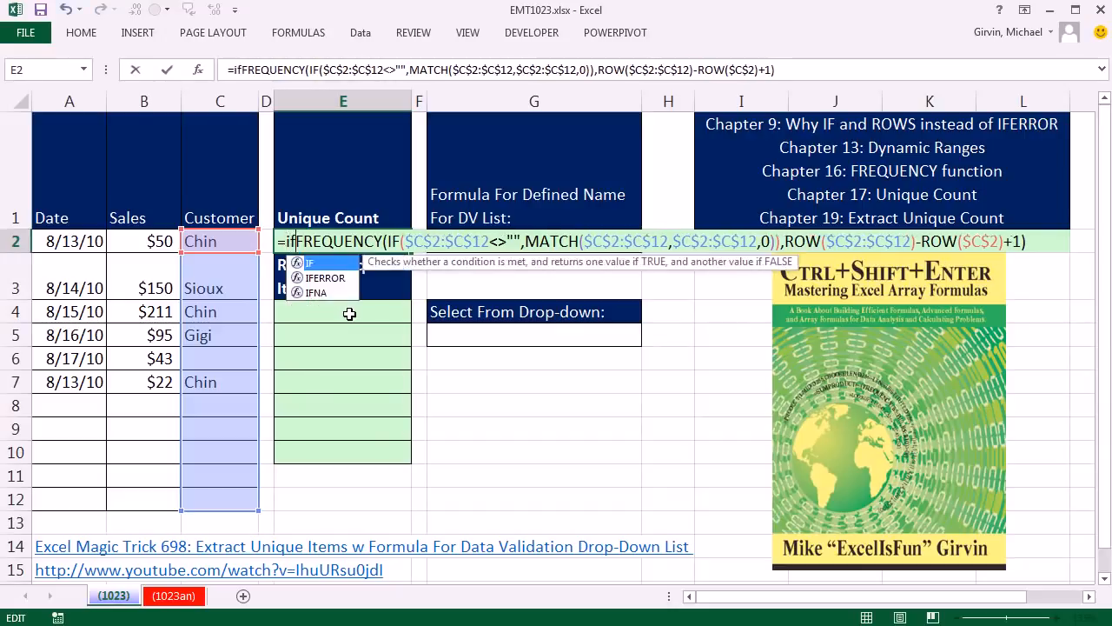
click(322, 264)
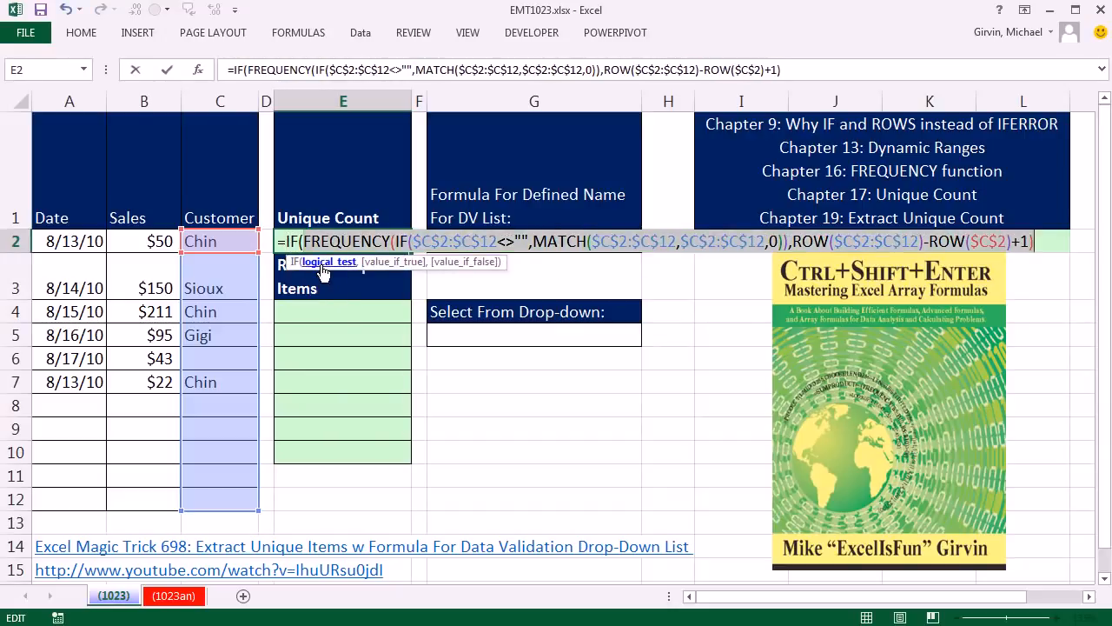
click(1051, 242)
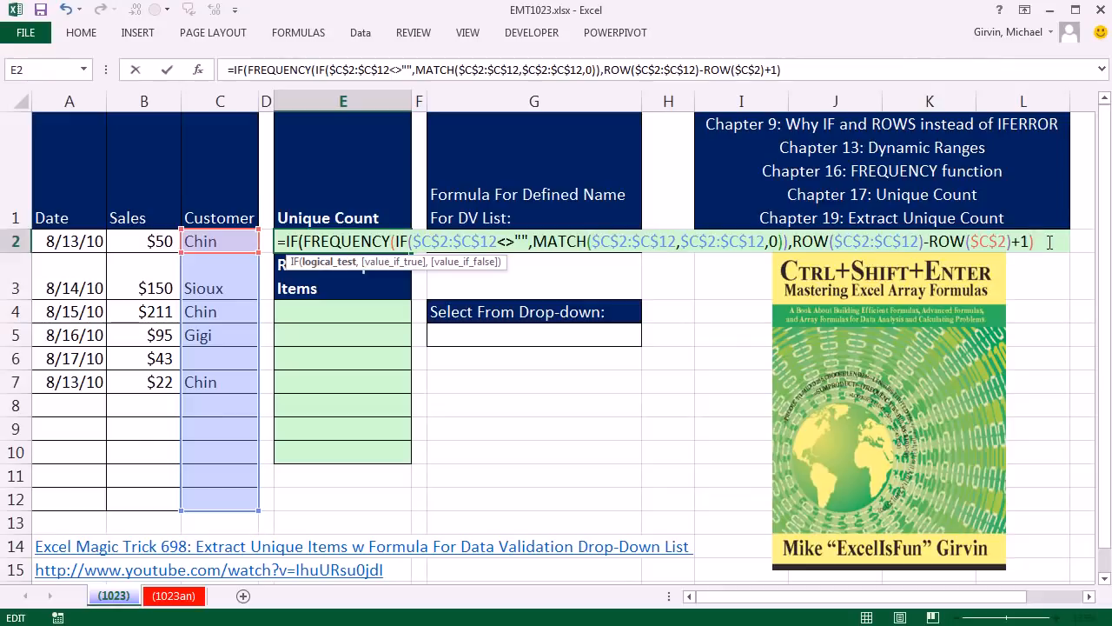
text(,)
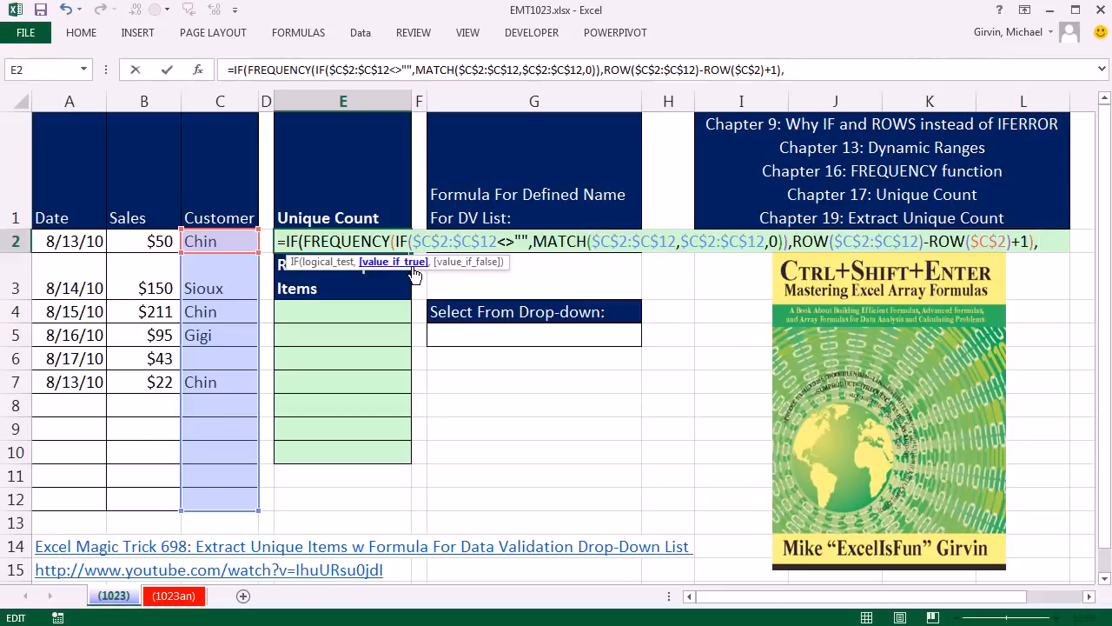
text(1)
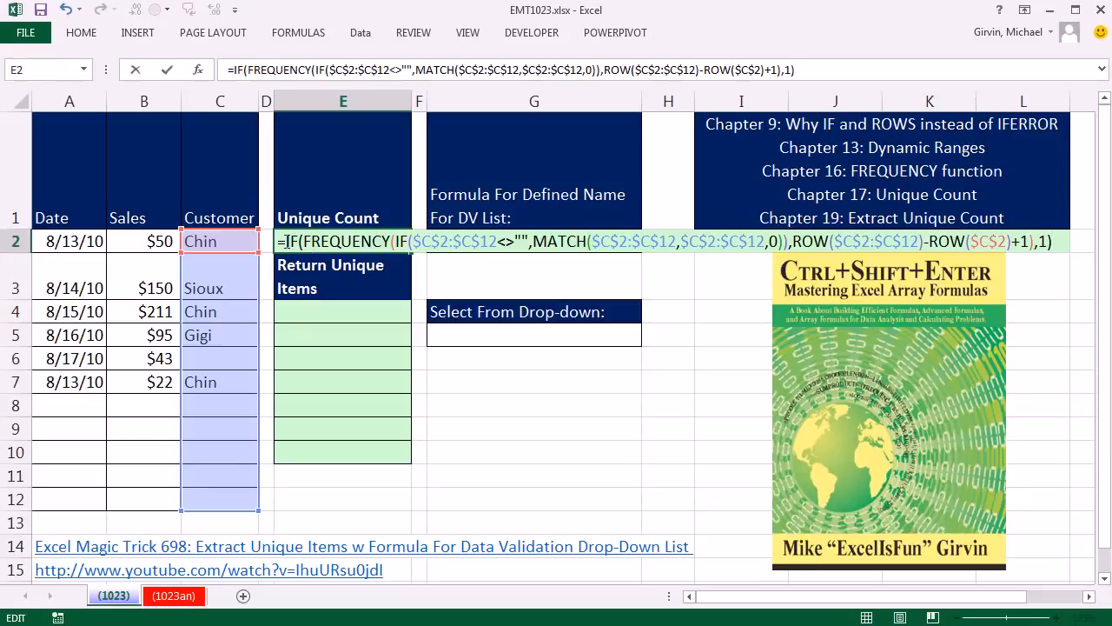
Evaluate the outer IF function in place to examine its resulting array, and restore the formula.
drag(287, 241, 614, 259)
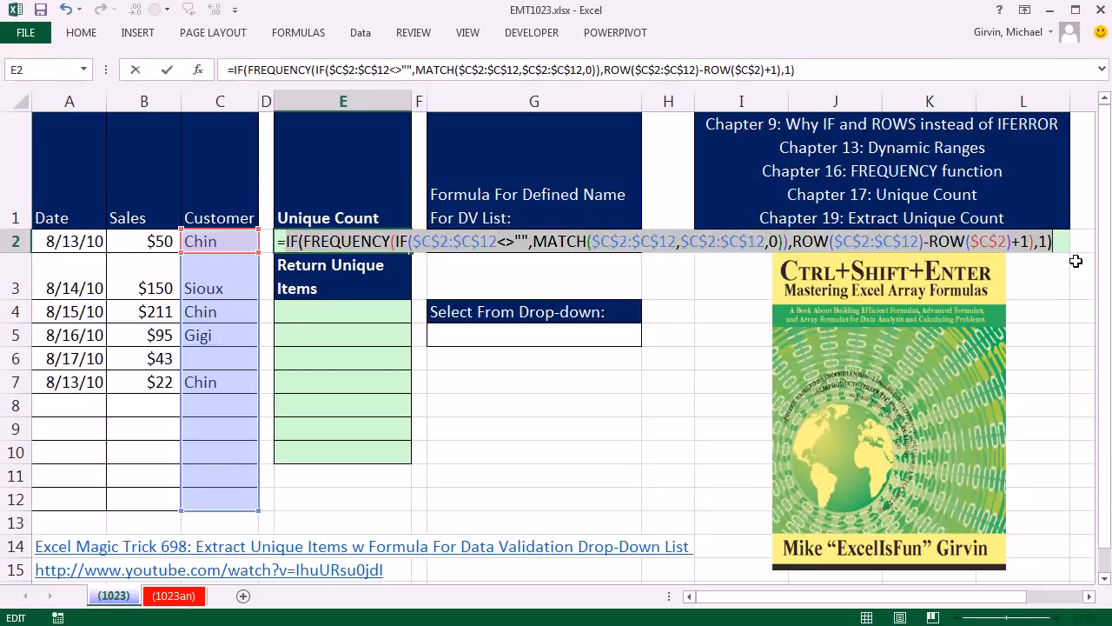
key(F9)
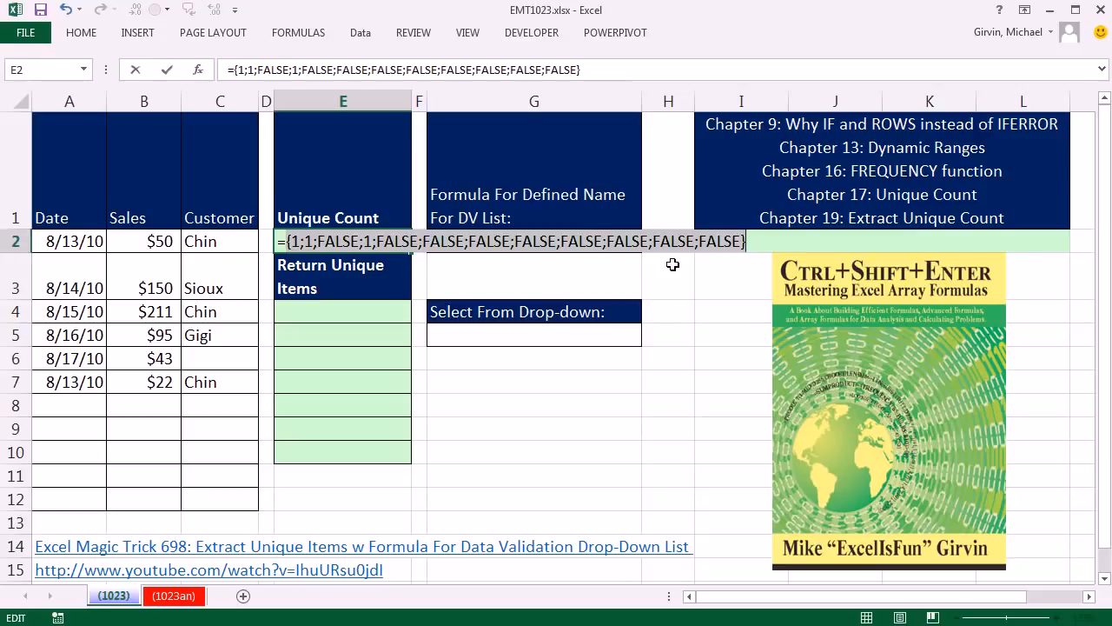
key(ctrl+z)
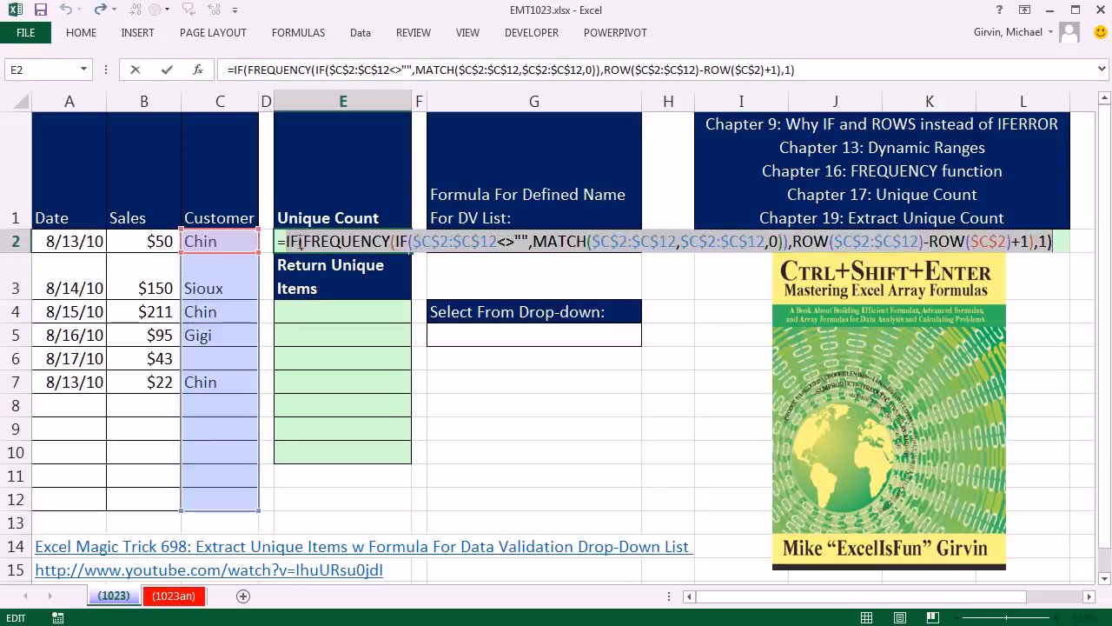
Wrap the outer IF function in SUM and enter the E2 formula as an array formula.
click(285, 240)
text(su)
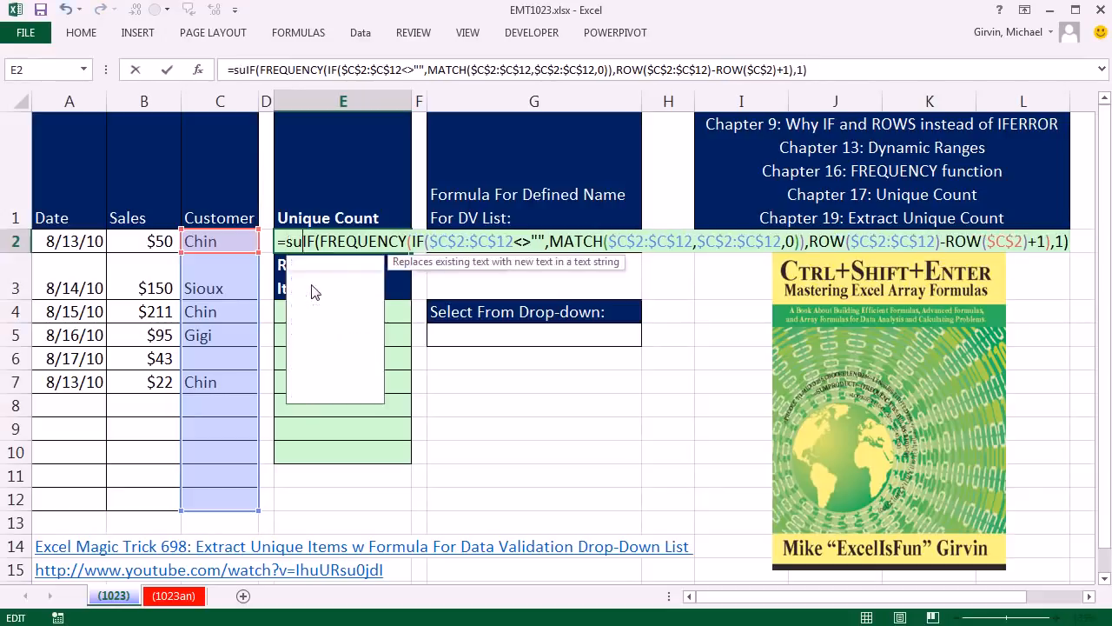
double_click(314, 292)
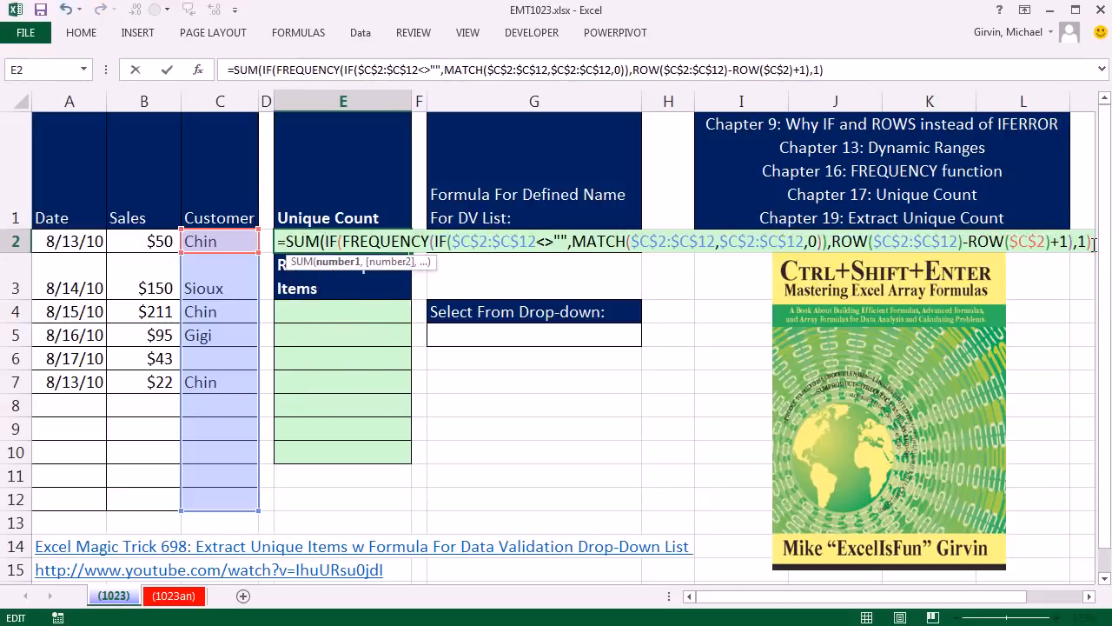
text())
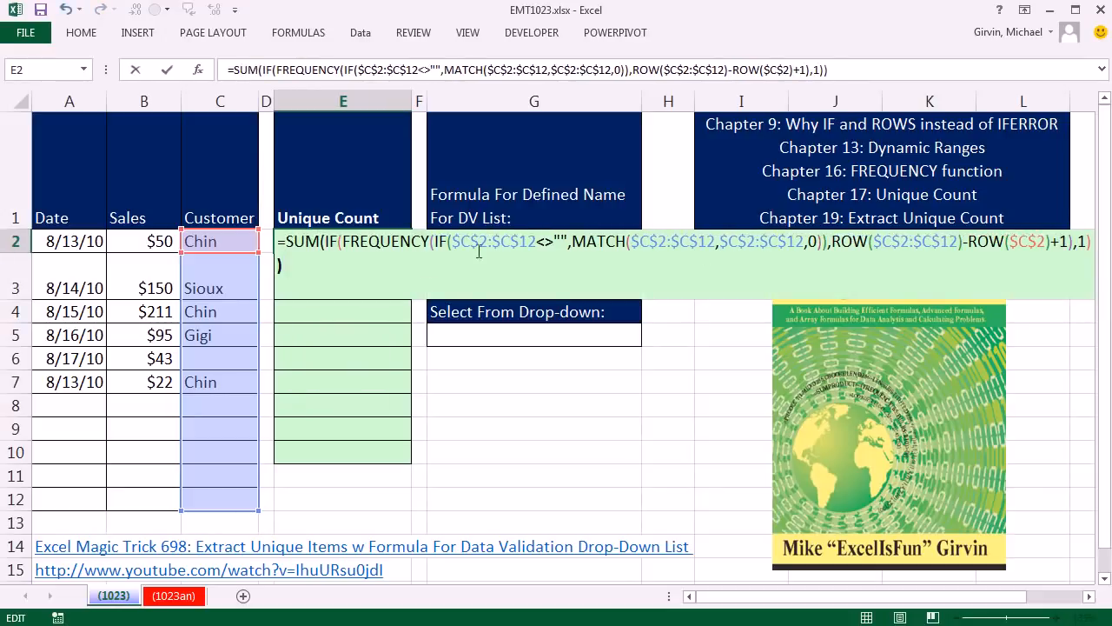
click(454, 243)
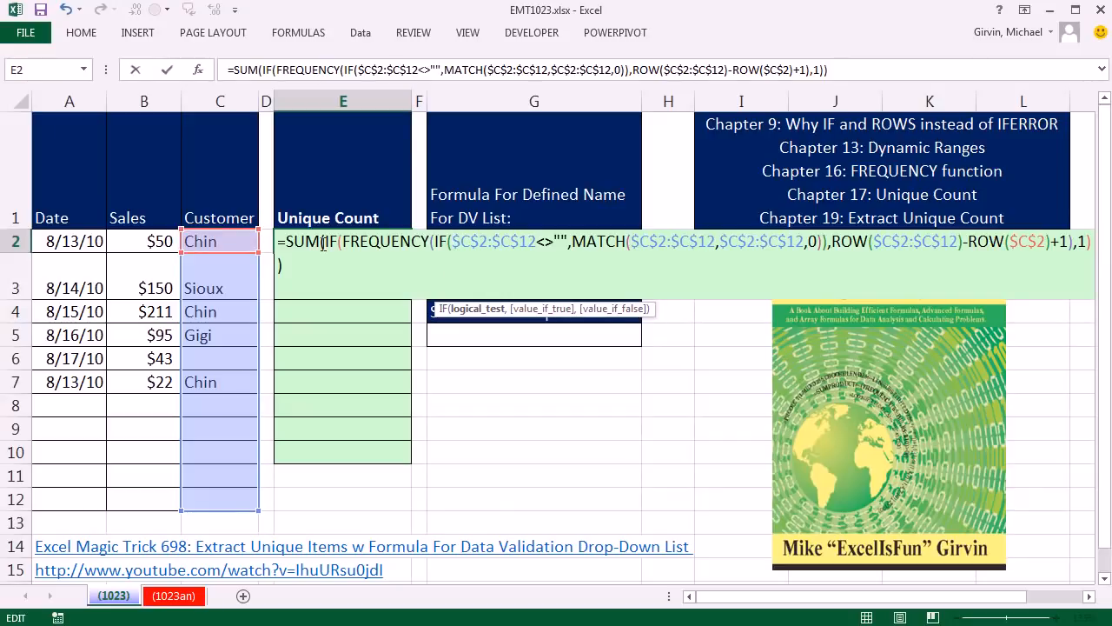
key(ctrl+shift+Return)
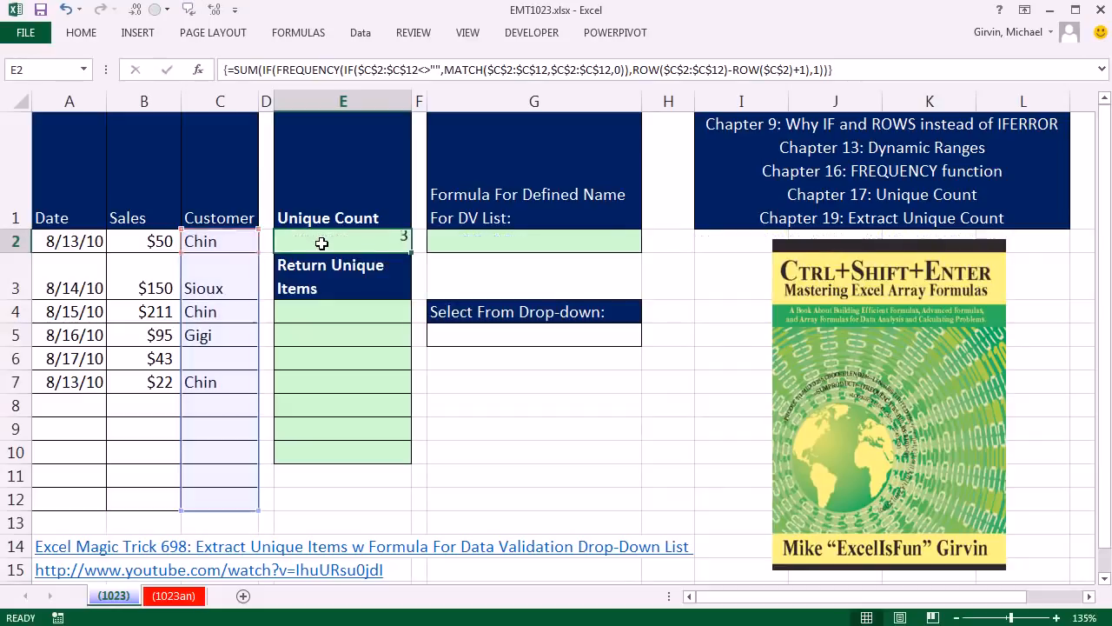
Test the unique count by entering an existing customer name and a different one in C8, and clear the cell.
click(238, 400)
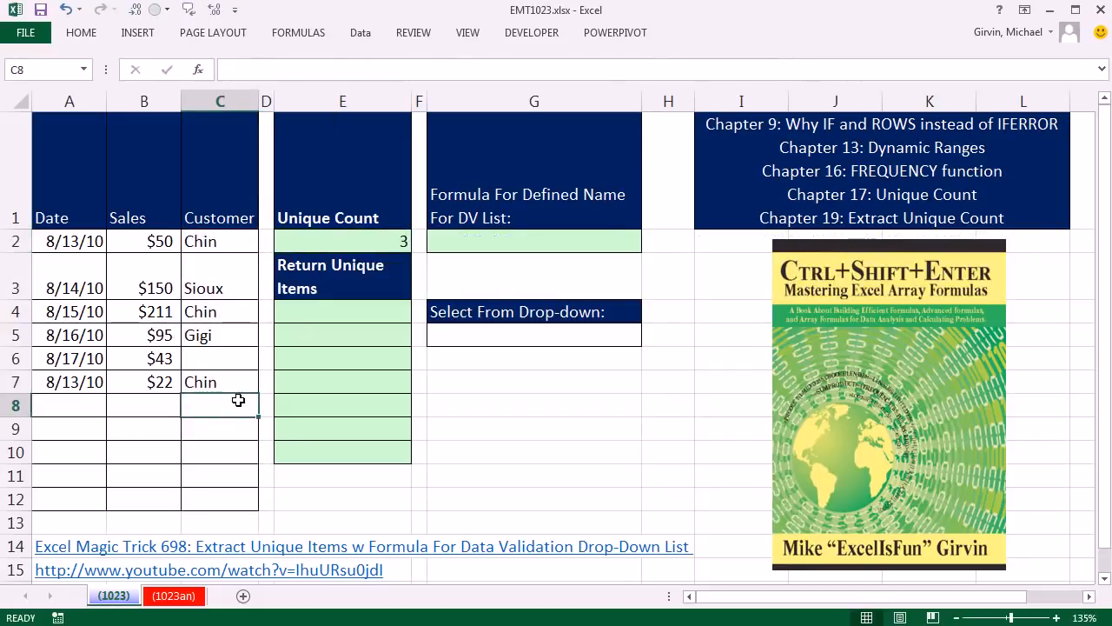
text(Chin)
key(ctrl+Return)
text(Do)
key(ctrl+Return)
key(Delete)
Copy the outer IF function inside SUM from the E2 formula, and re-enter E2 as an array formula.
double_click(327, 241)
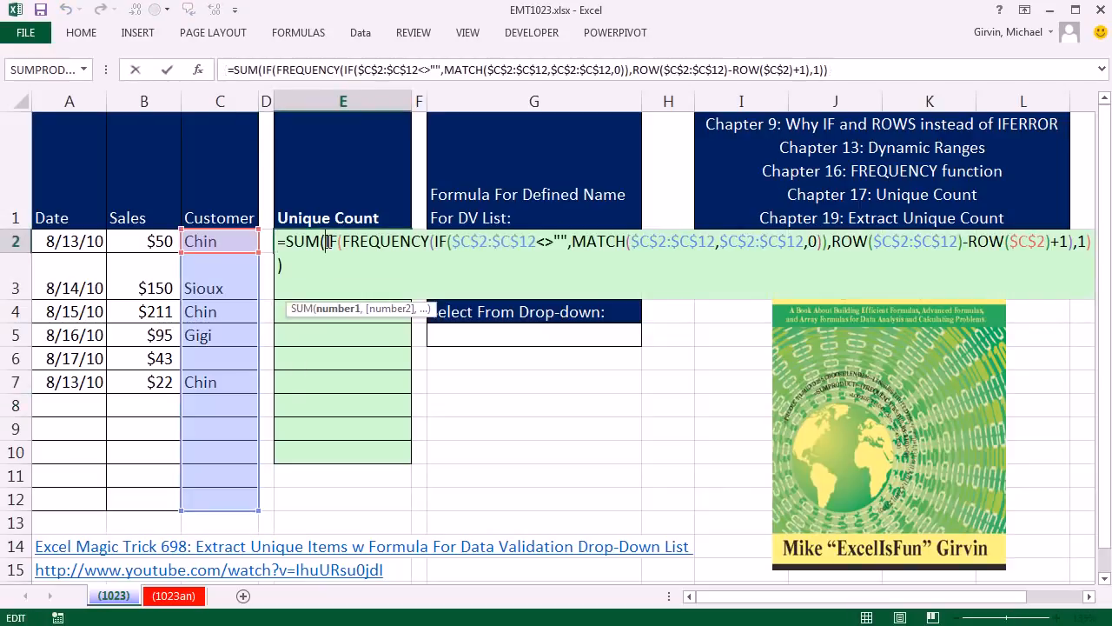
click(339, 309)
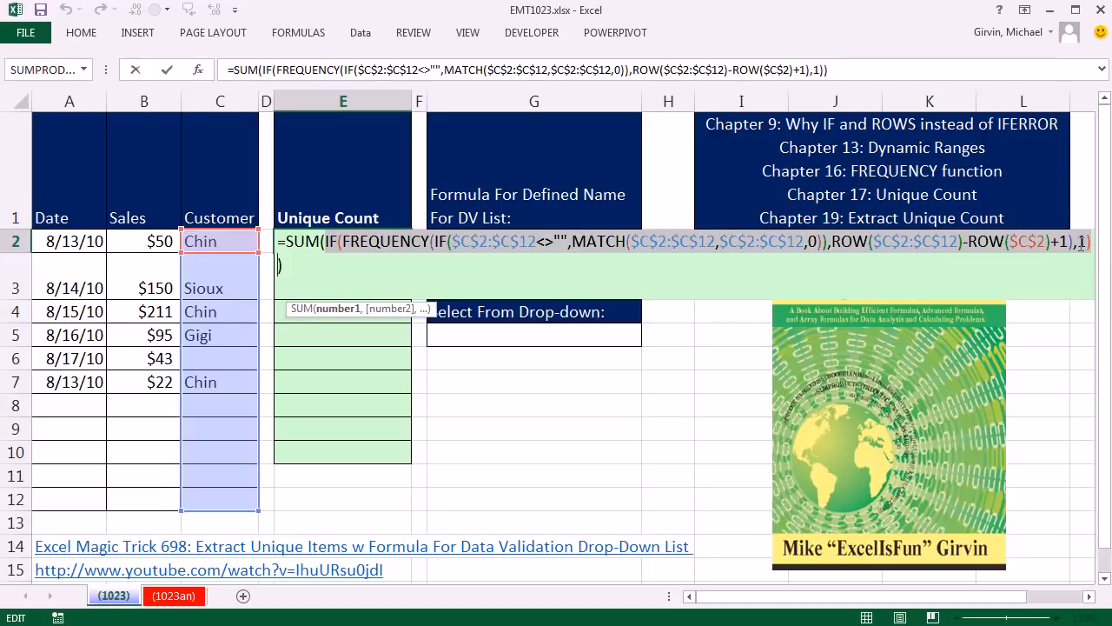
click(1078, 243)
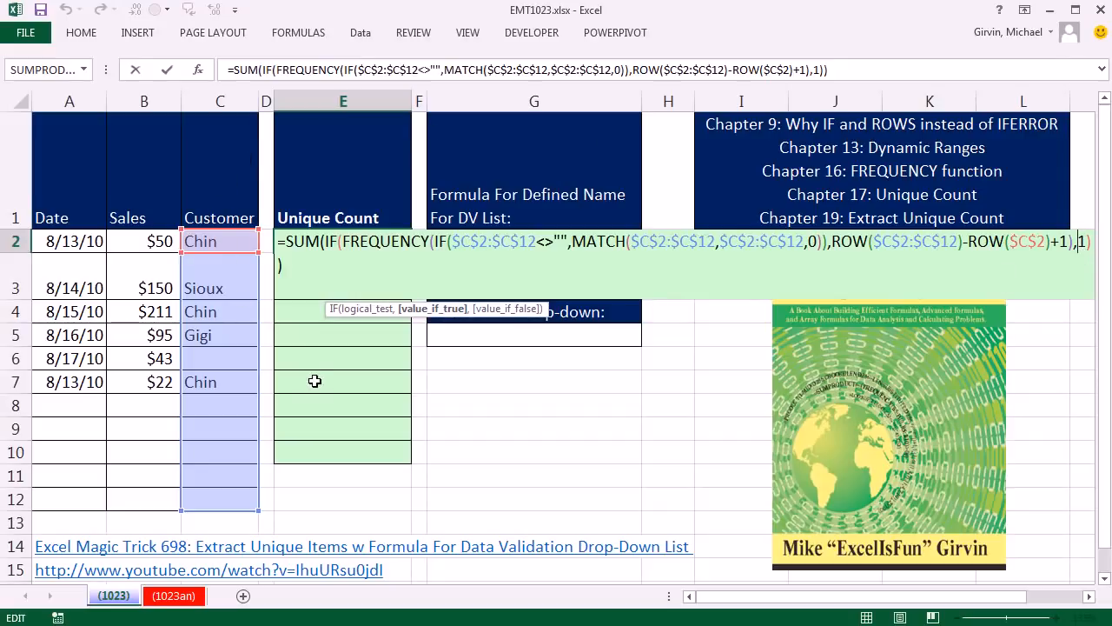
click(327, 241)
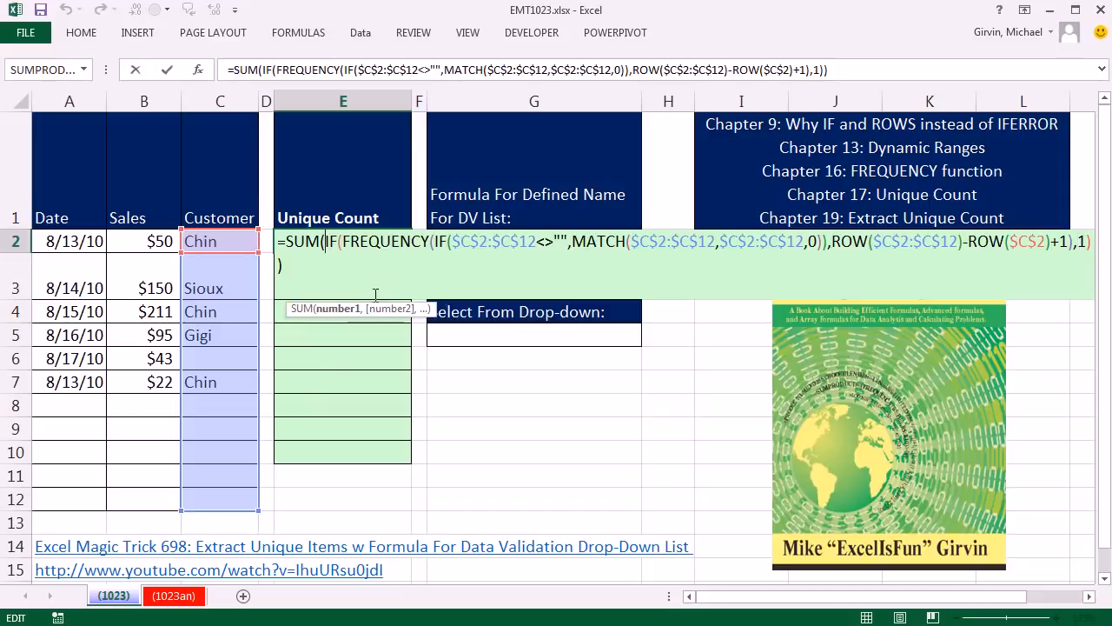
click(339, 309)
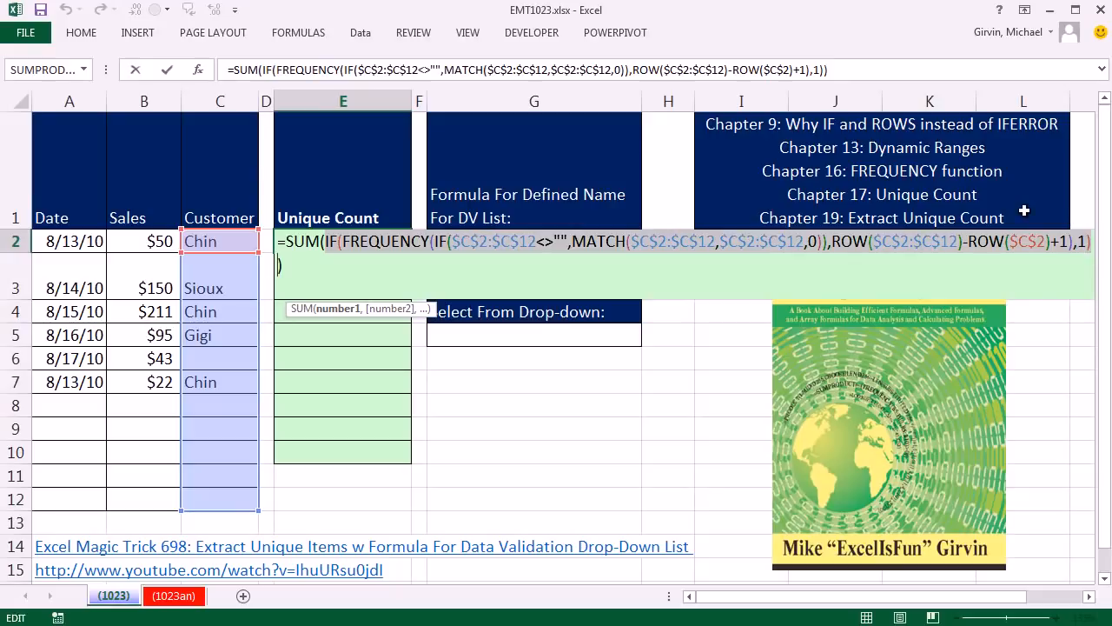
key(ctrl+shift+Return)
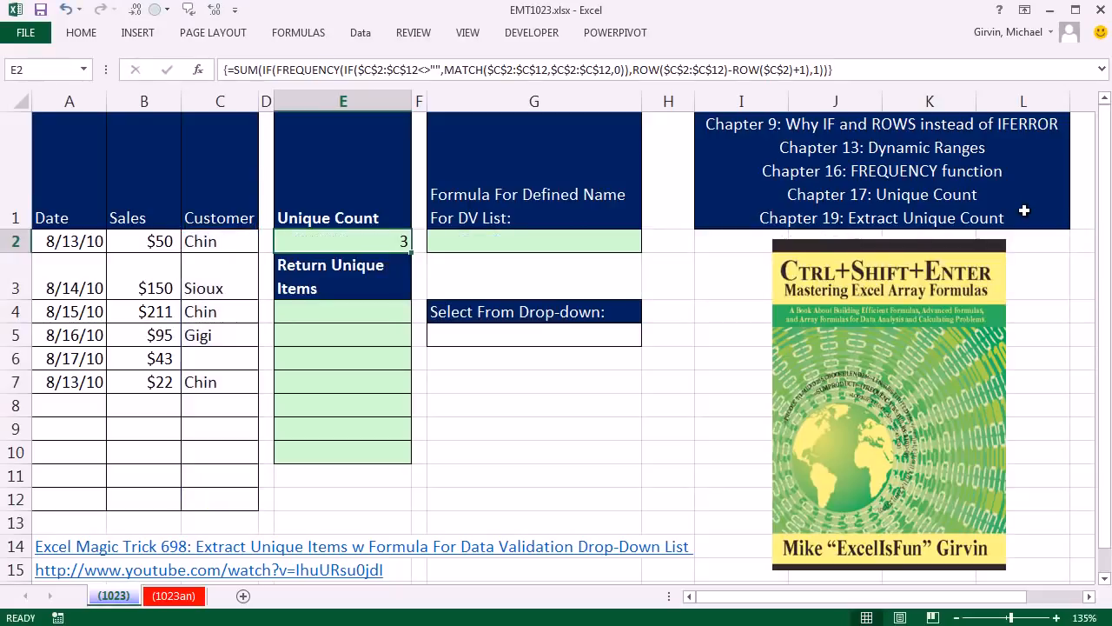
Start an IF formula in E4 with ROWS(E$4:E4) as the beginning of its logical_test.
click(351, 315)
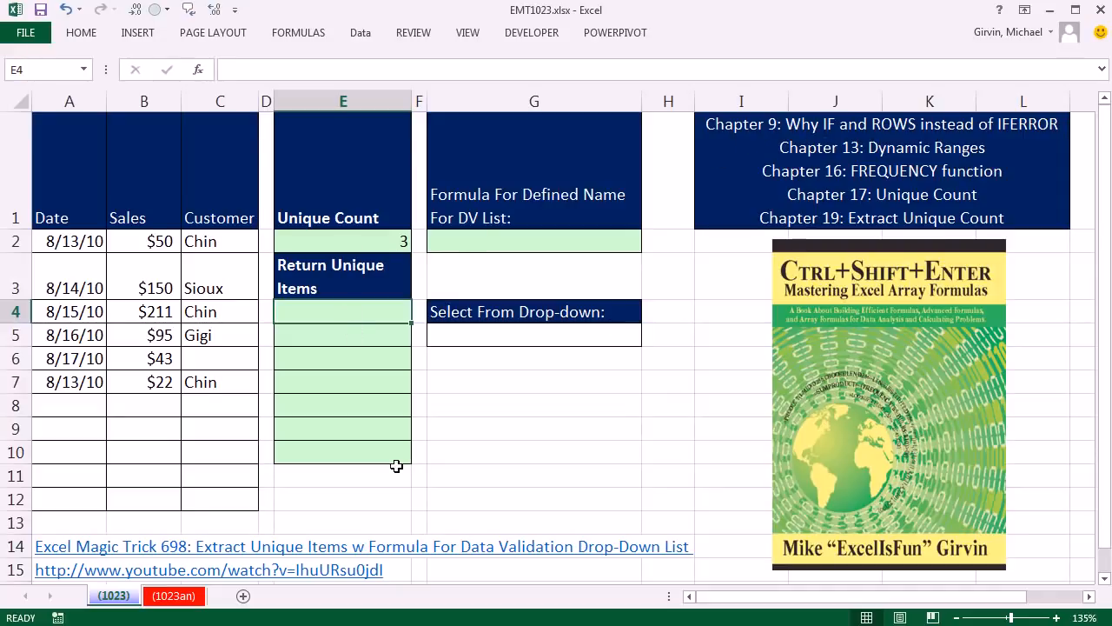
text(=IF()
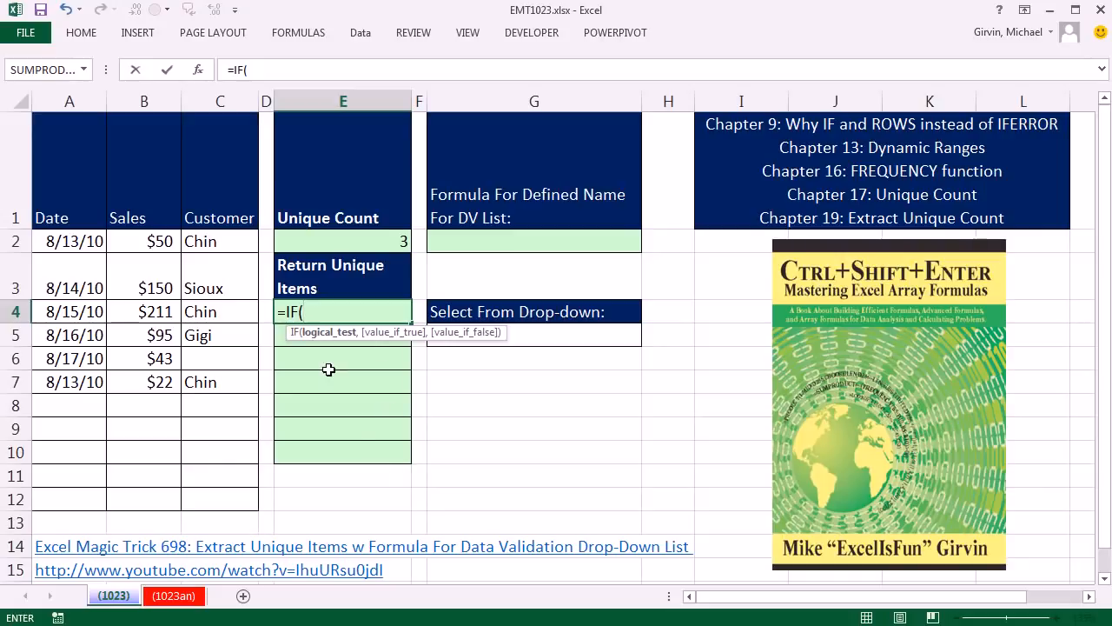
text(row()
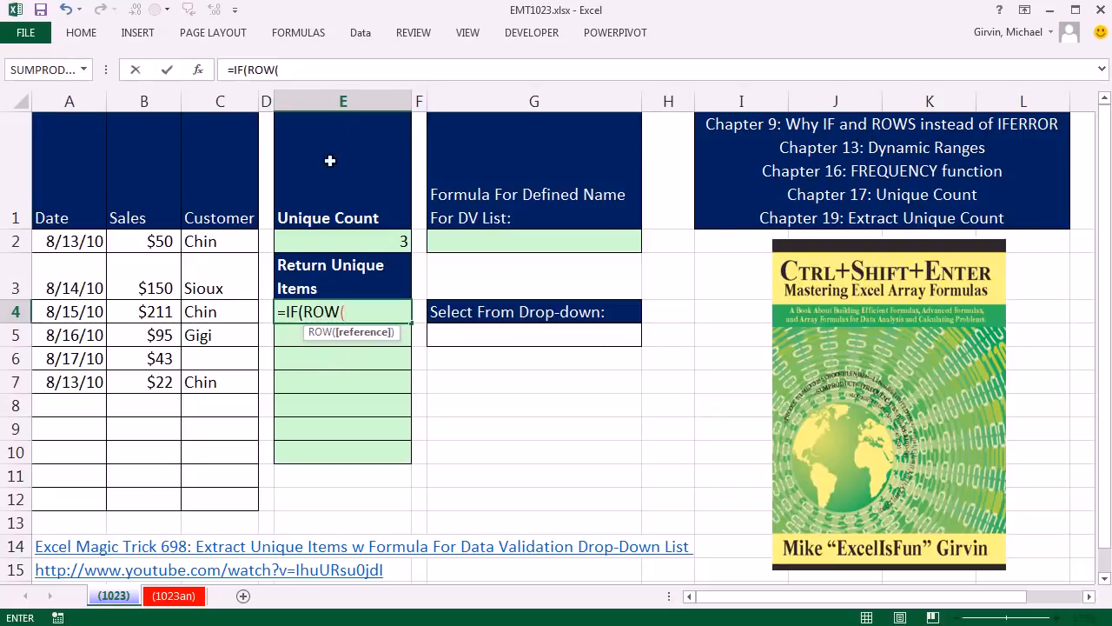
text(E$4:E4))
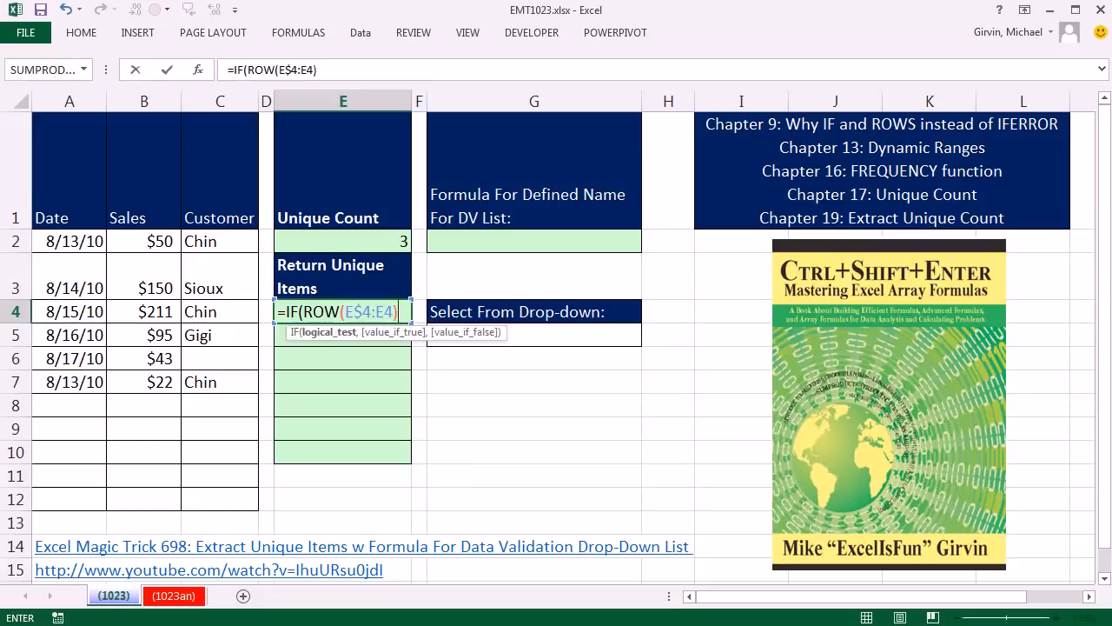
click(339, 311)
text(S)
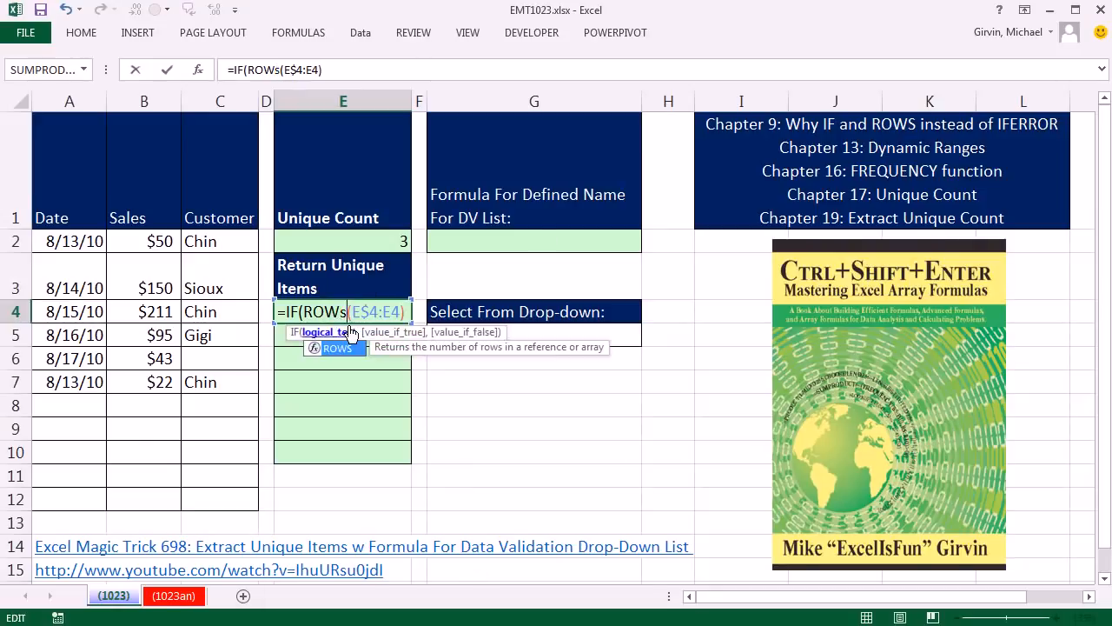
click(357, 301)
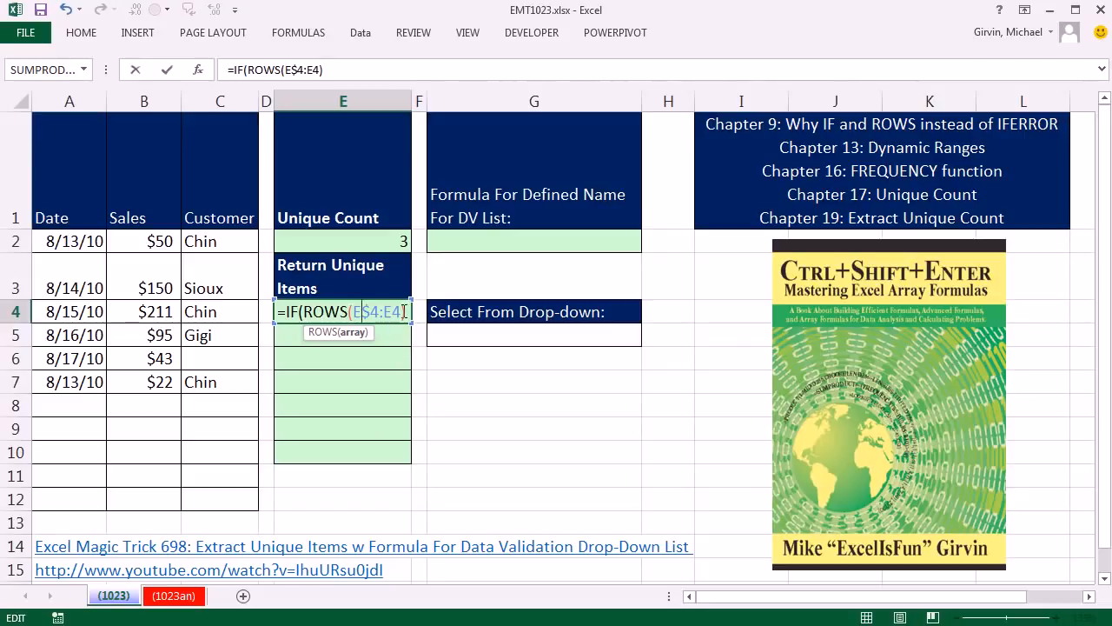
text())
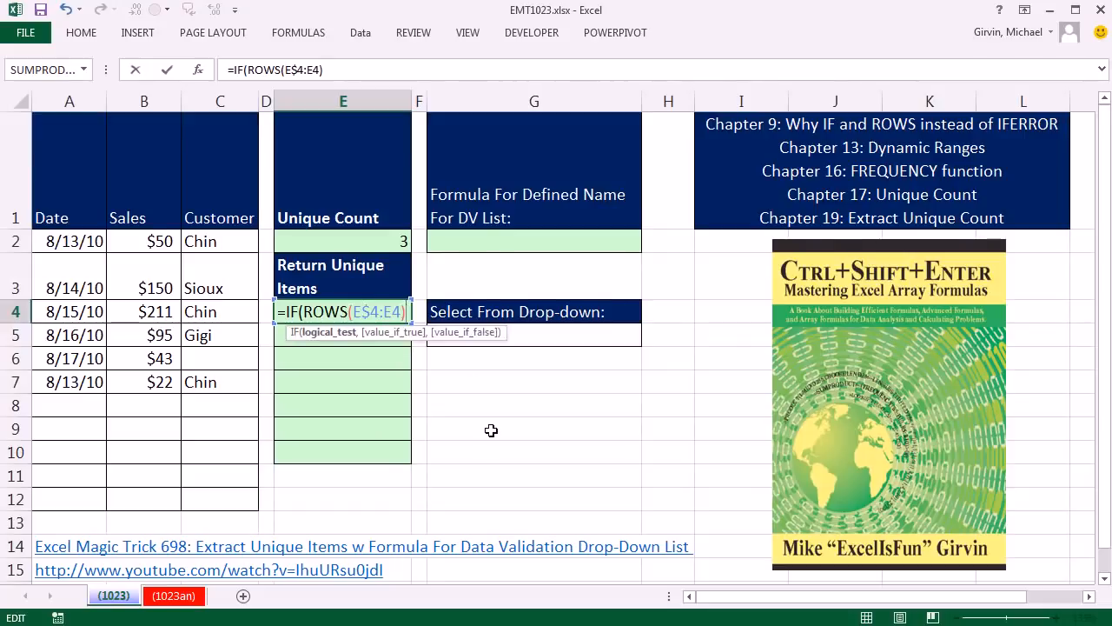
Complete the logical_test as greater than the absolute reference $E$2, with an empty text string "" as value_if_true.
text(>)
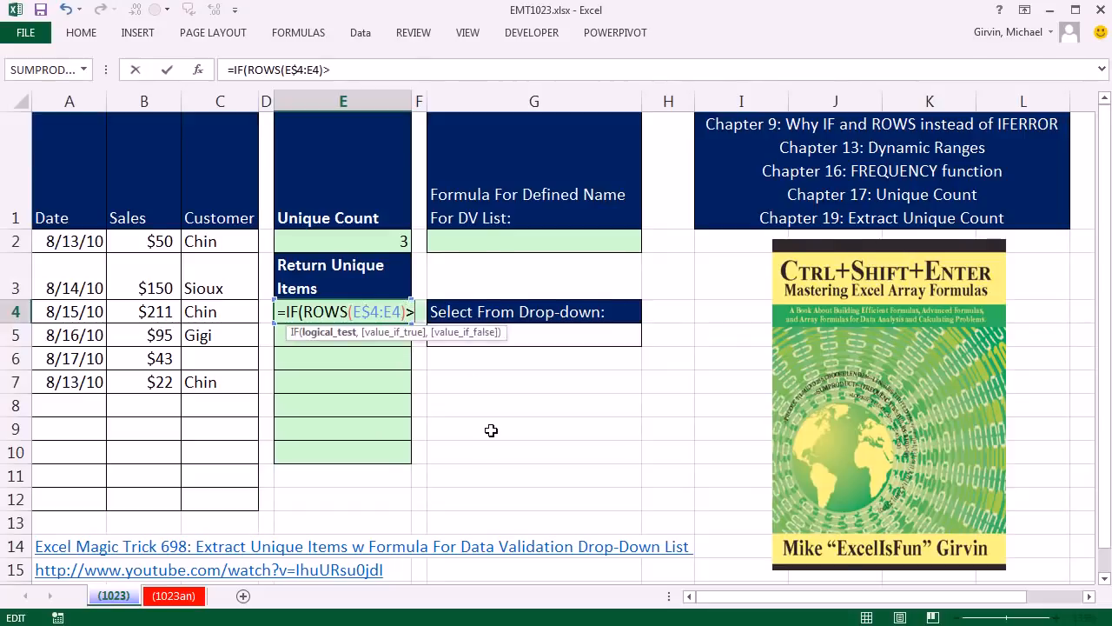
click(367, 242)
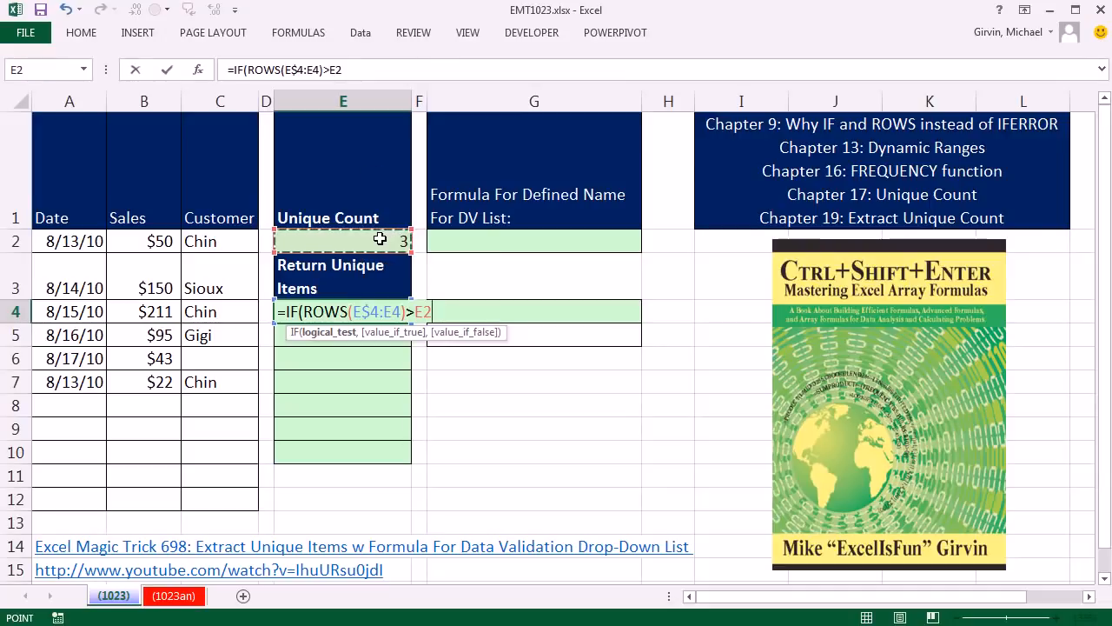
key(F4)
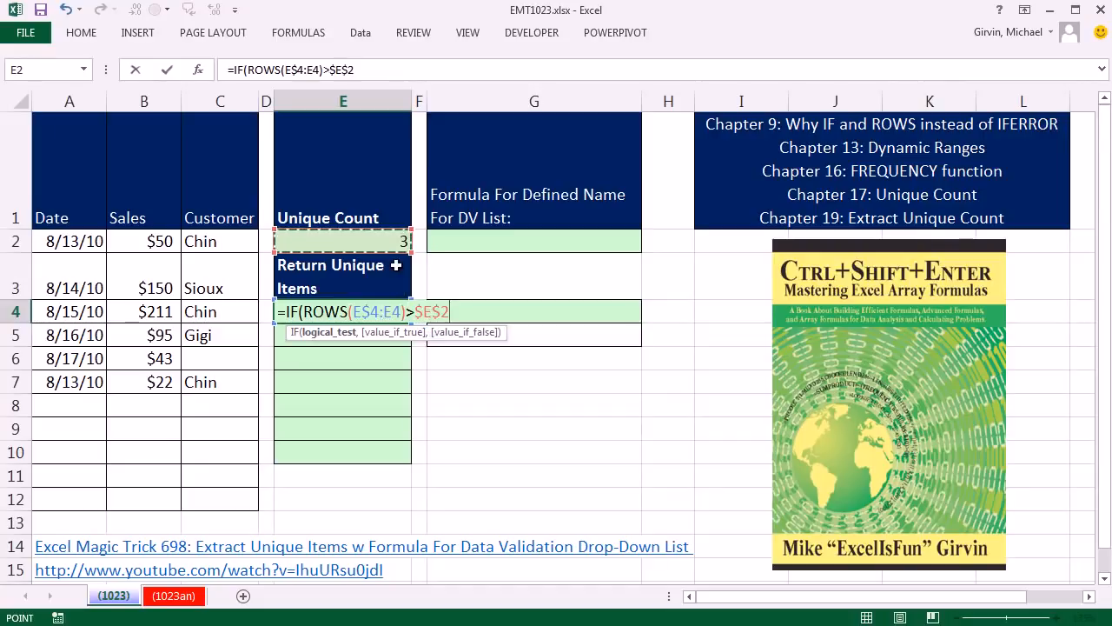
text(,)
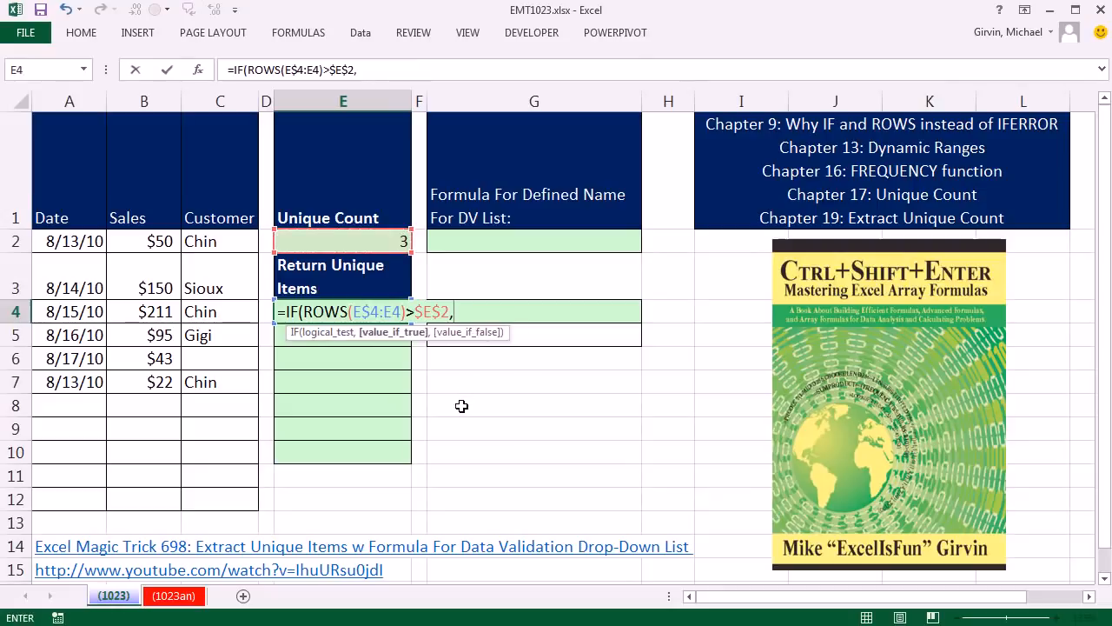
text("",)
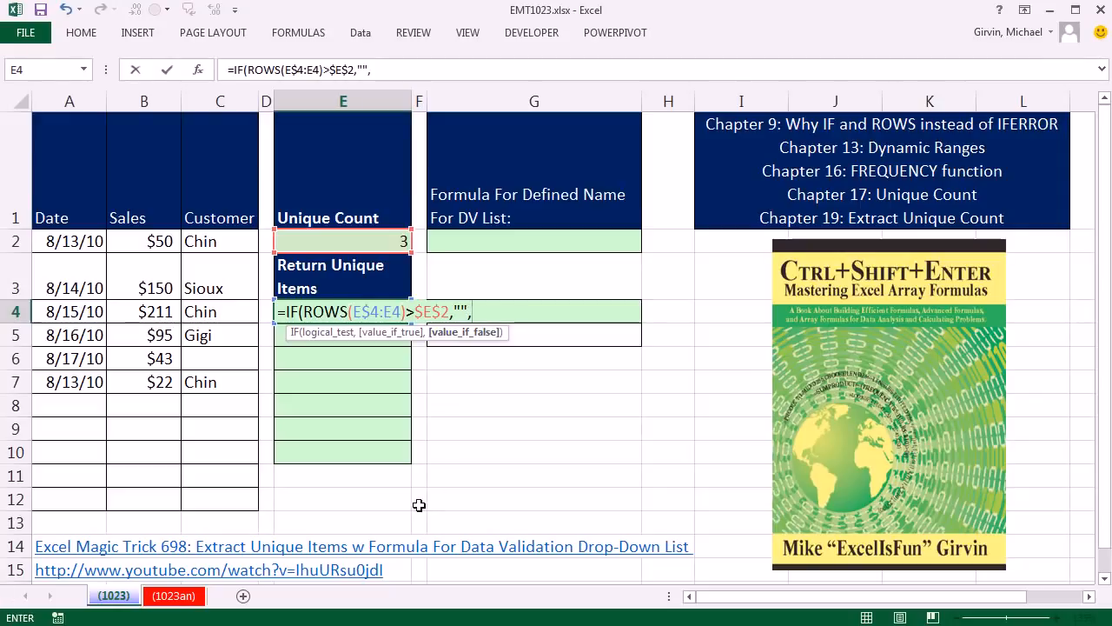
Begin value_if_false with an INDEX function using the absolute Customer range $C$2:$C$12 as its array.
text(INDEX()
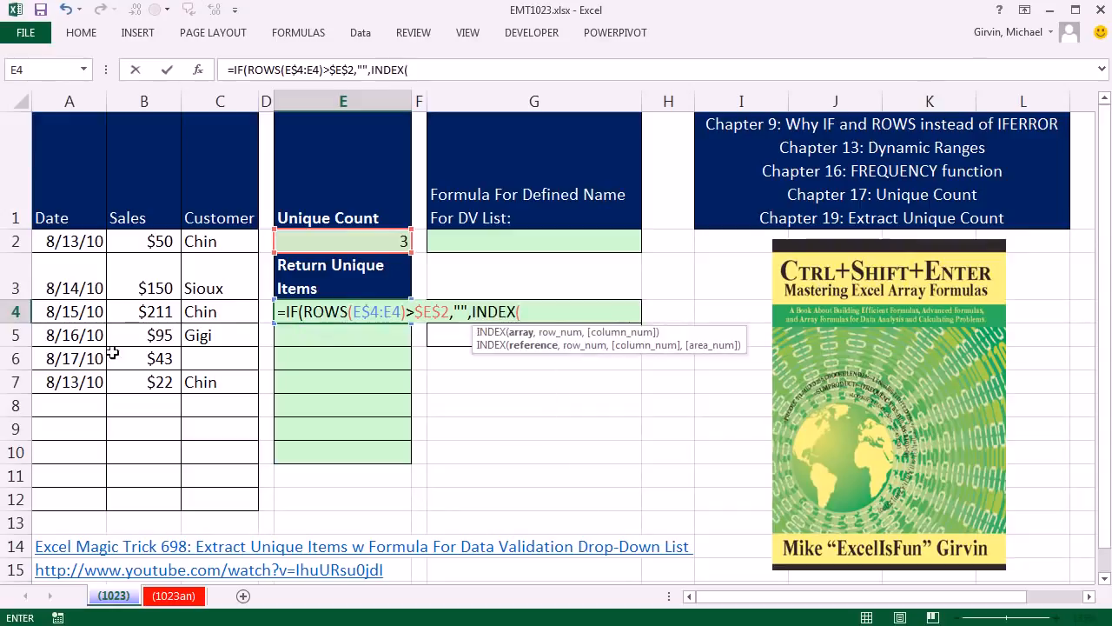
drag(228, 241, 214, 458)
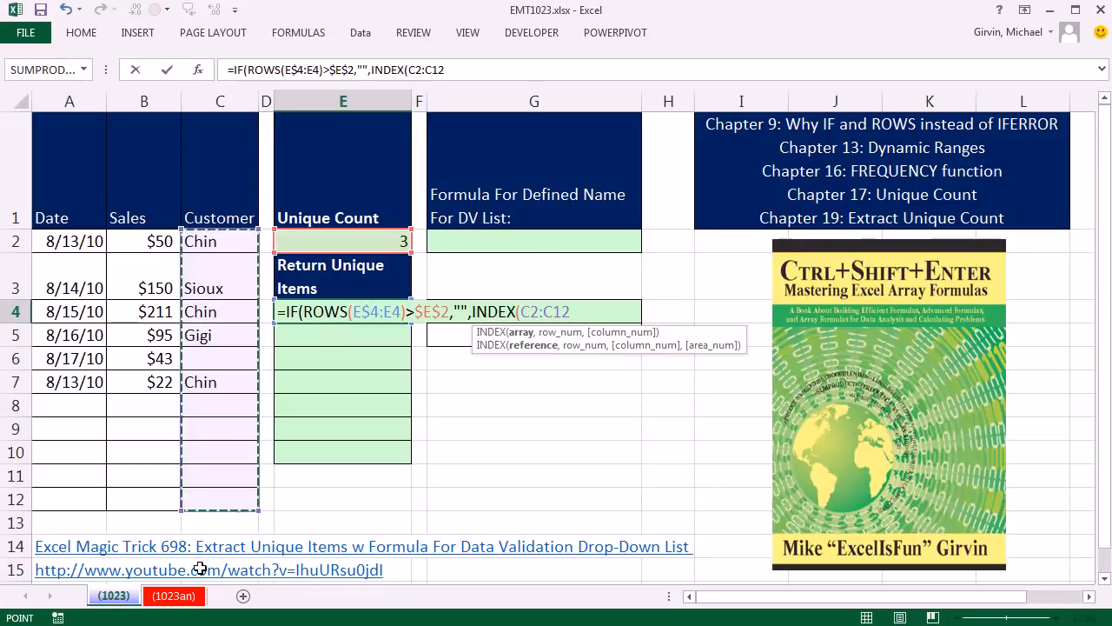
key(F4)
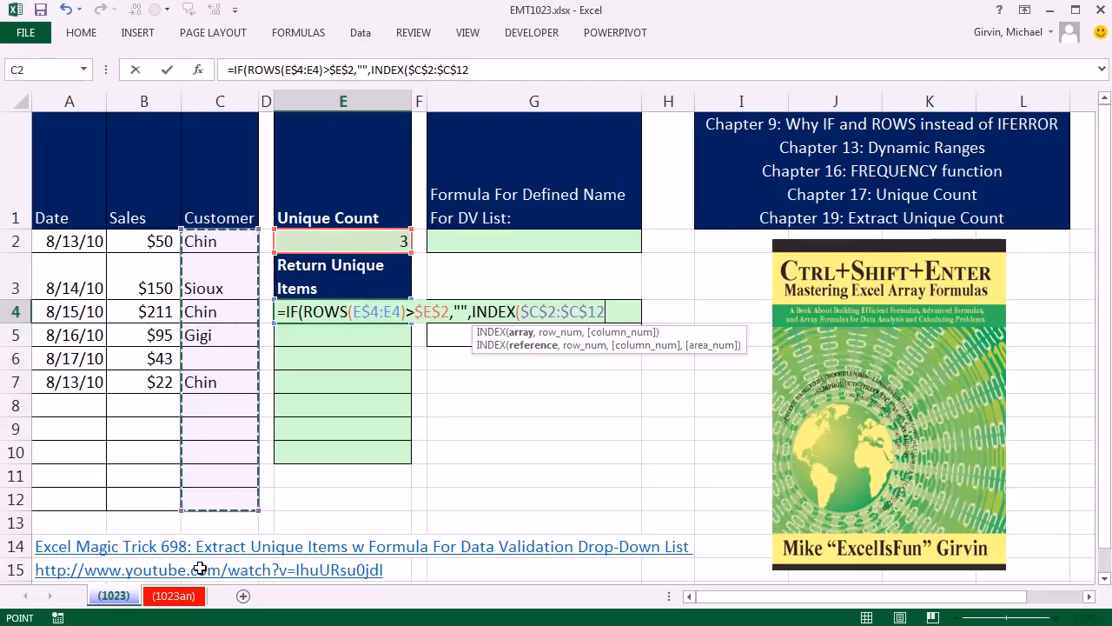
text(,)
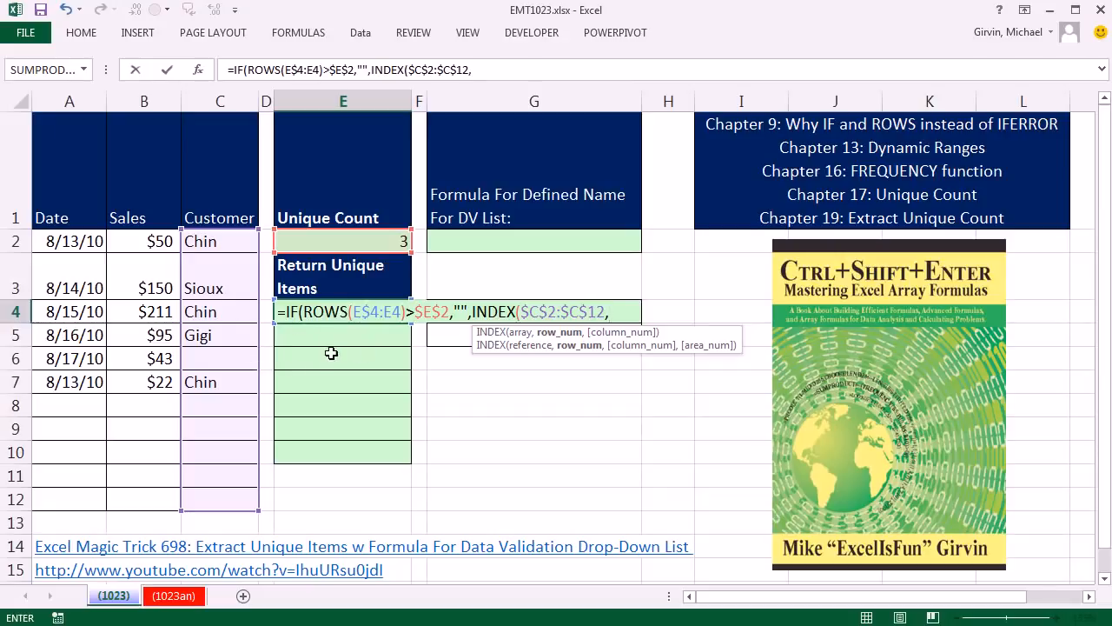
Add SMALL as INDEX's row_num, insert the copied FREQUENCY-based IF as its array, and move the function hint clear of the formula.
text(sm)
key(Tab)
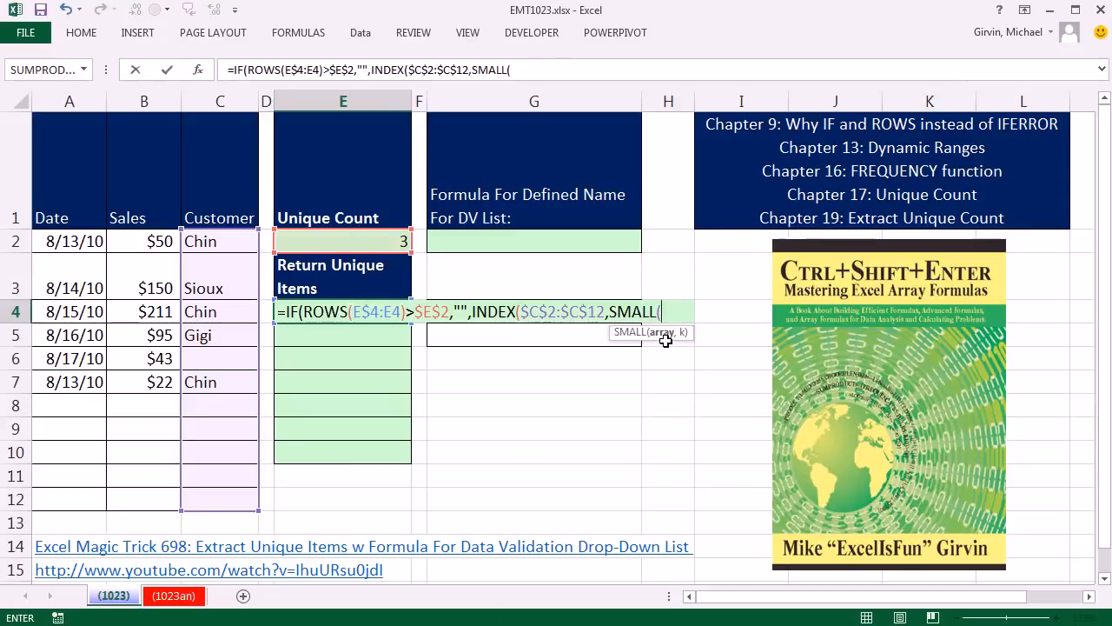
text(IF(FREQUENCY(IF($C$2:$C$12<>"",MATCH($C$2:$C$12,$C$2:$C$12,0)),ROW($C$2:$C$12)-ROW($C$2)+1),1))
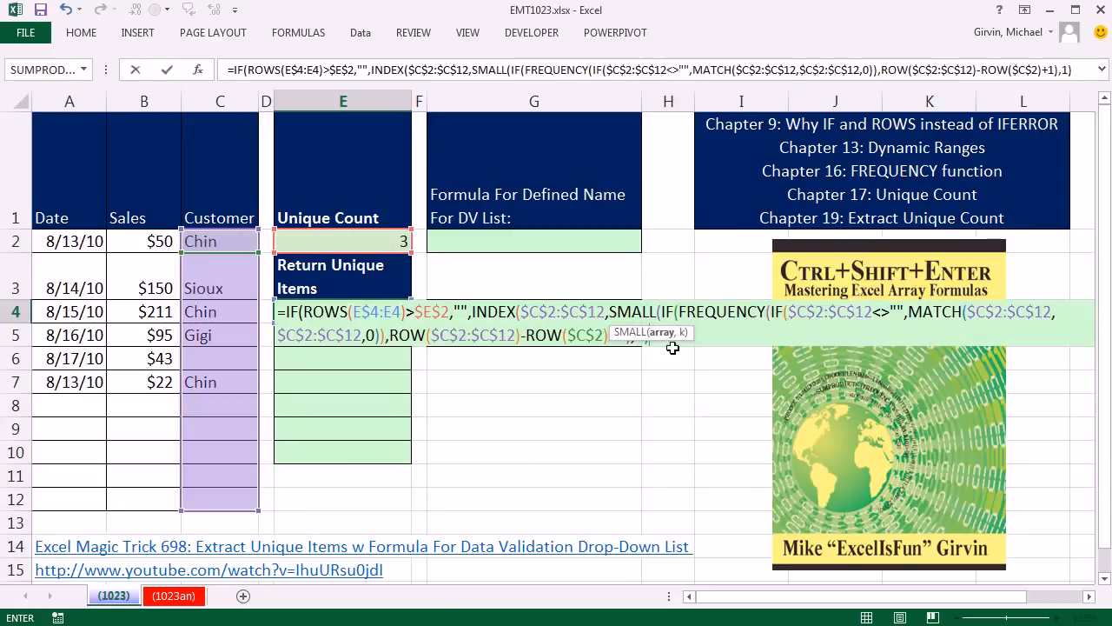
drag(686, 338, 699, 402)
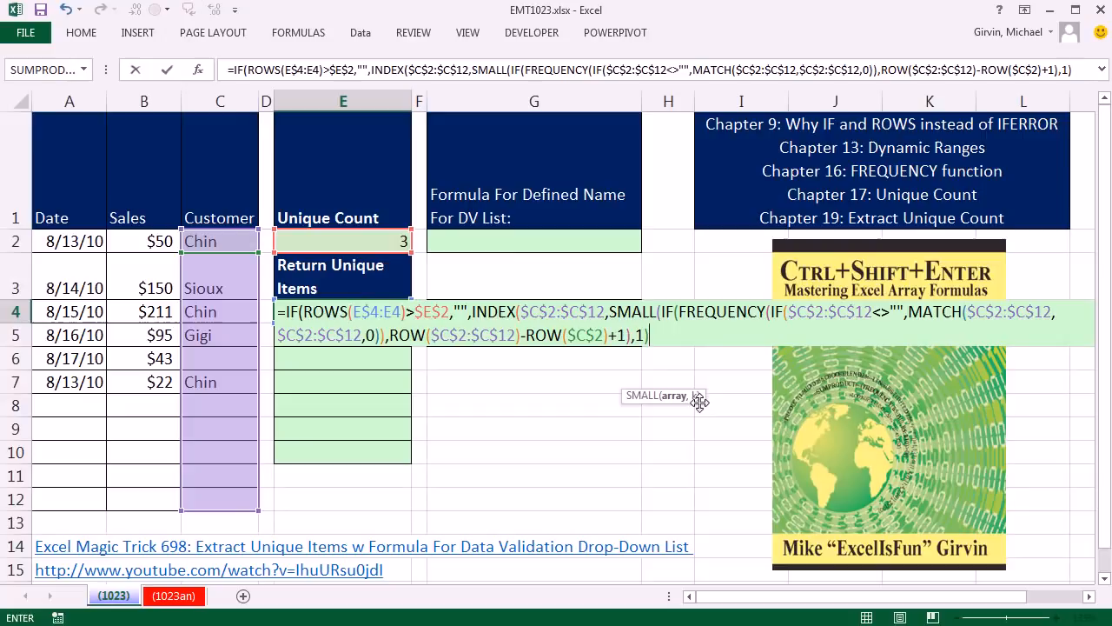
Replace the 1 in the inner IF's value_if_true with a copy of the bins_array expression ROW($C$2:$C$12)-ROW($C$2)+1.
double_click(641, 335)
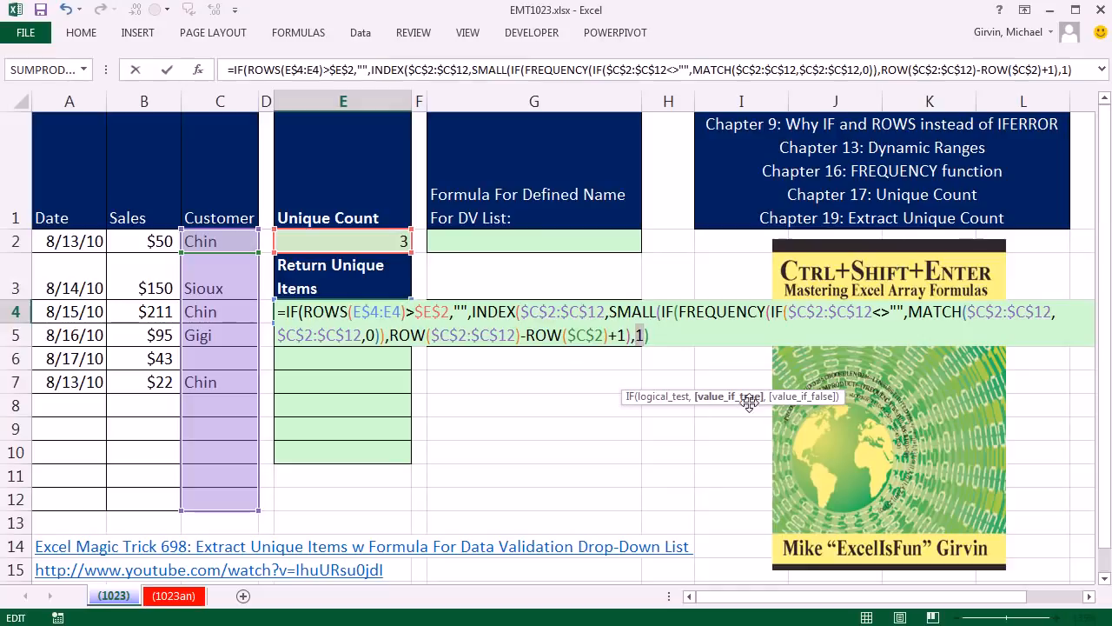
drag(392, 336, 646, 336)
key(ctrl+c)
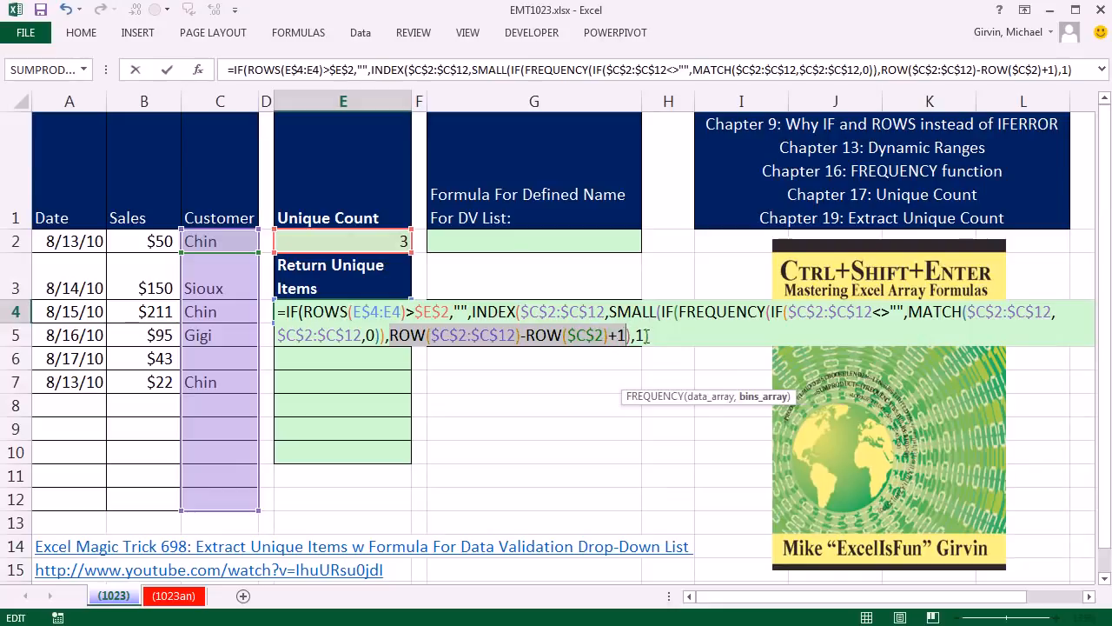
double_click(640, 335)
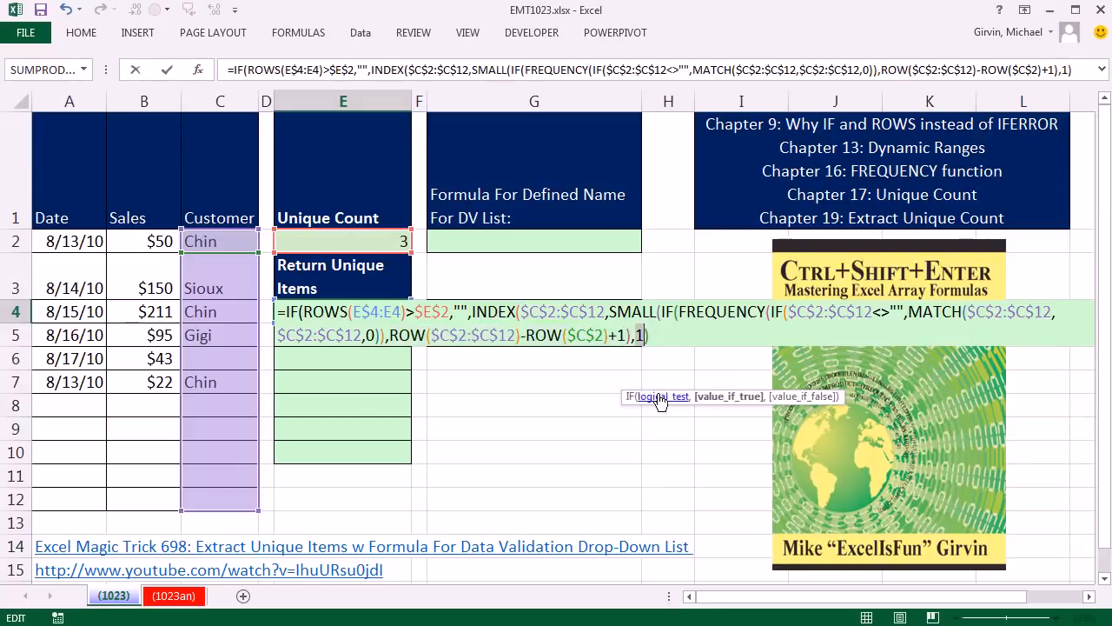
key(ctrl+v)
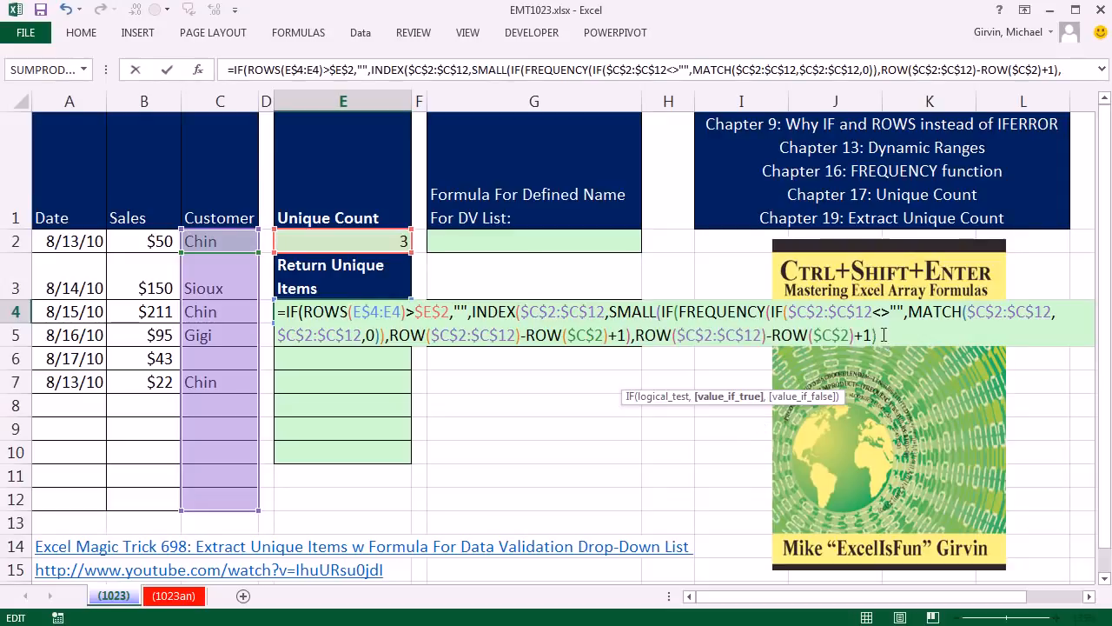
text())
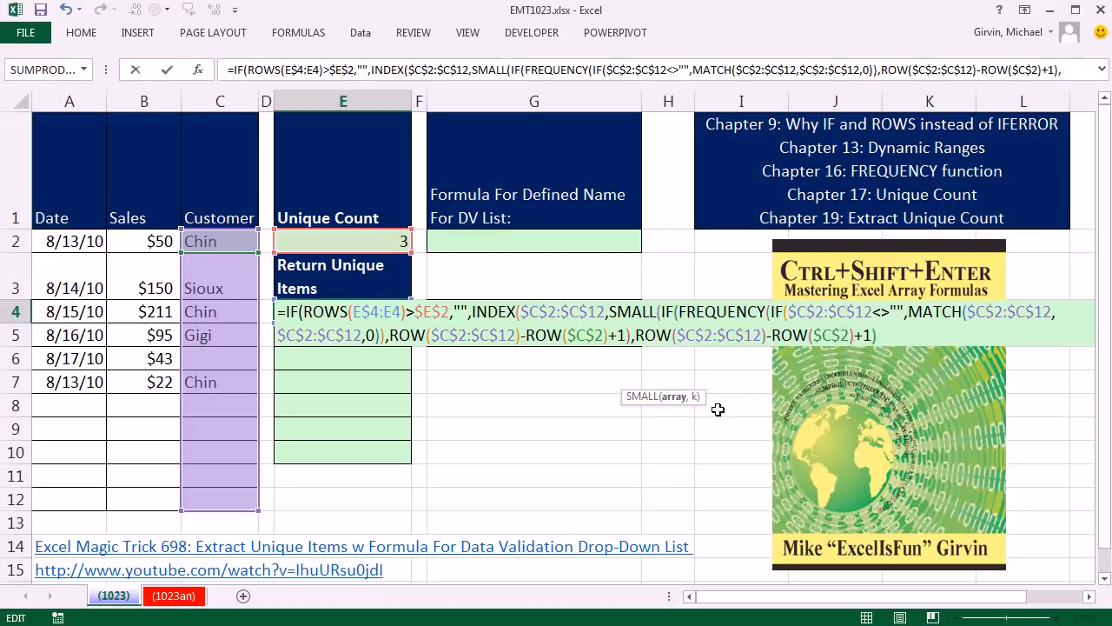
Evaluate SMALL's array argument in place to examine the relative row positions, and restore the formula.
click(674, 396)
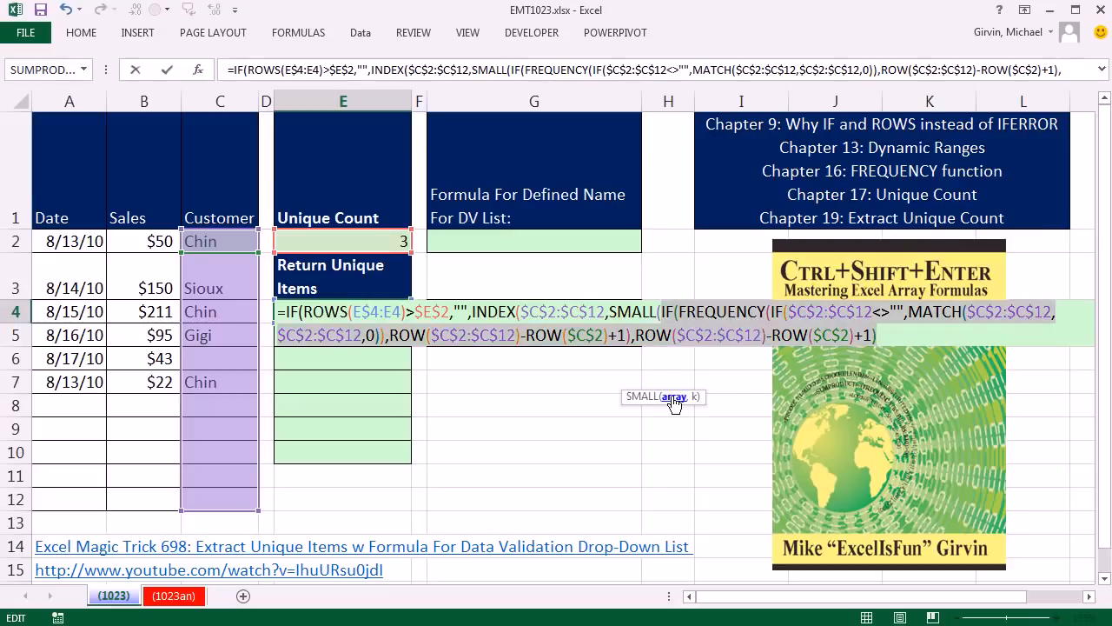
key(F9)
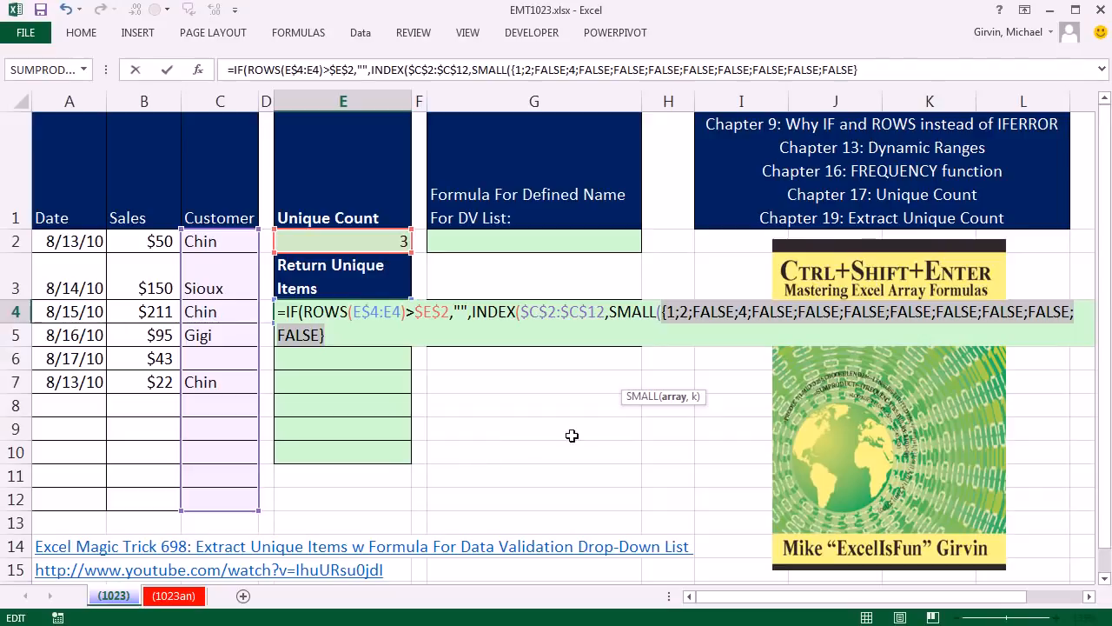
key(ctrl+z)
Supply SMALL's k argument with a copy of ROWS(E$4:E4) and close the SMALL function.
click(885, 338)
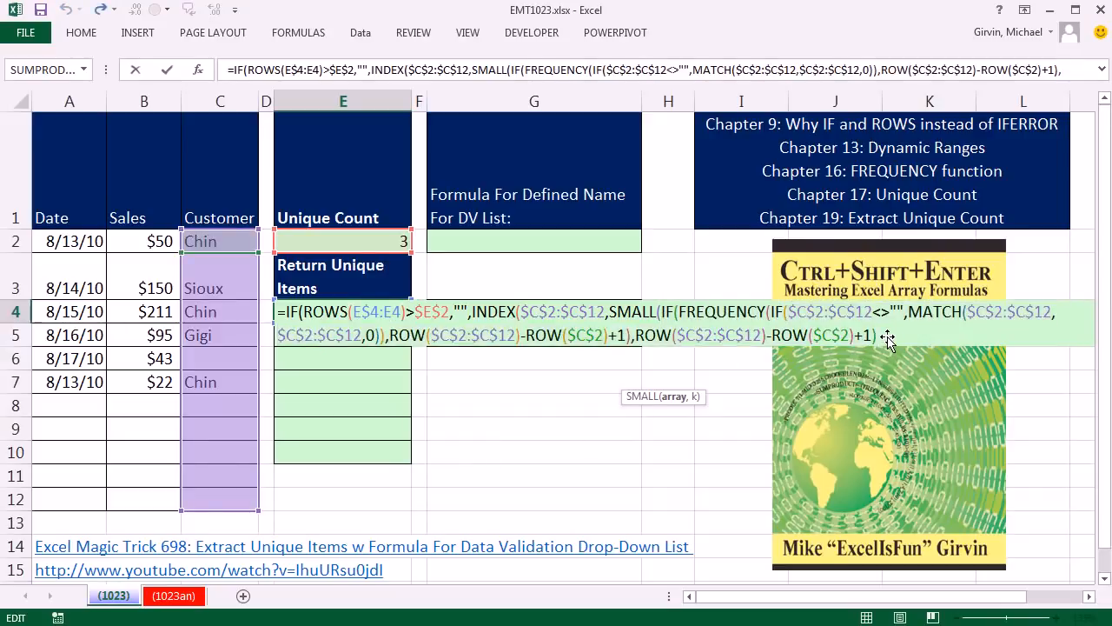
text(,)
drag(304, 313, 409, 313)
key(ctrl+c)
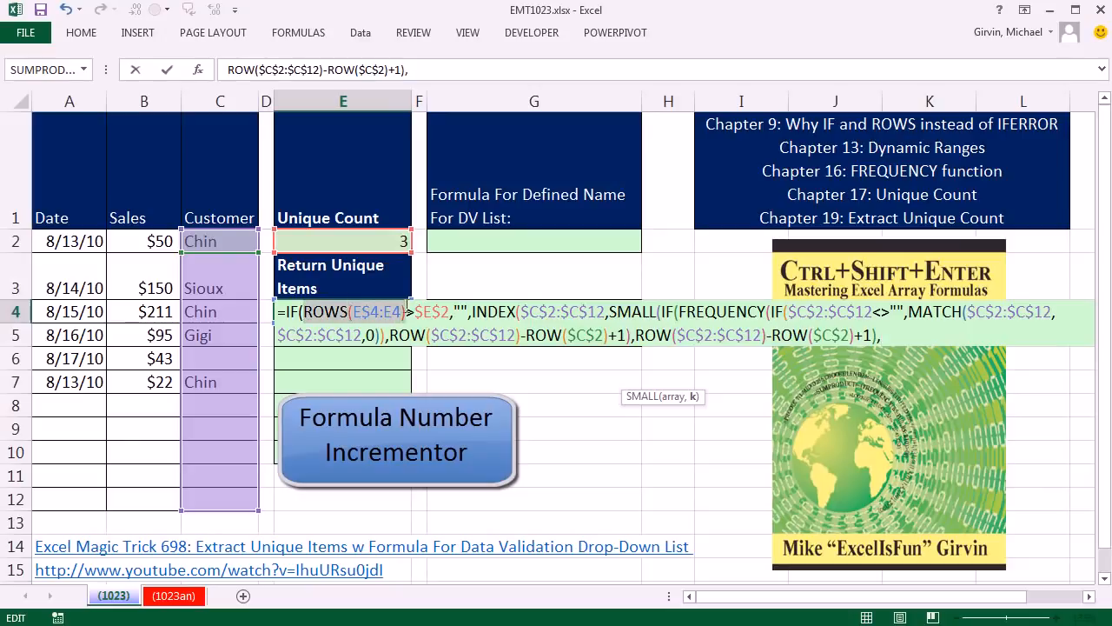
click(887, 338)
key(ctrl+v)
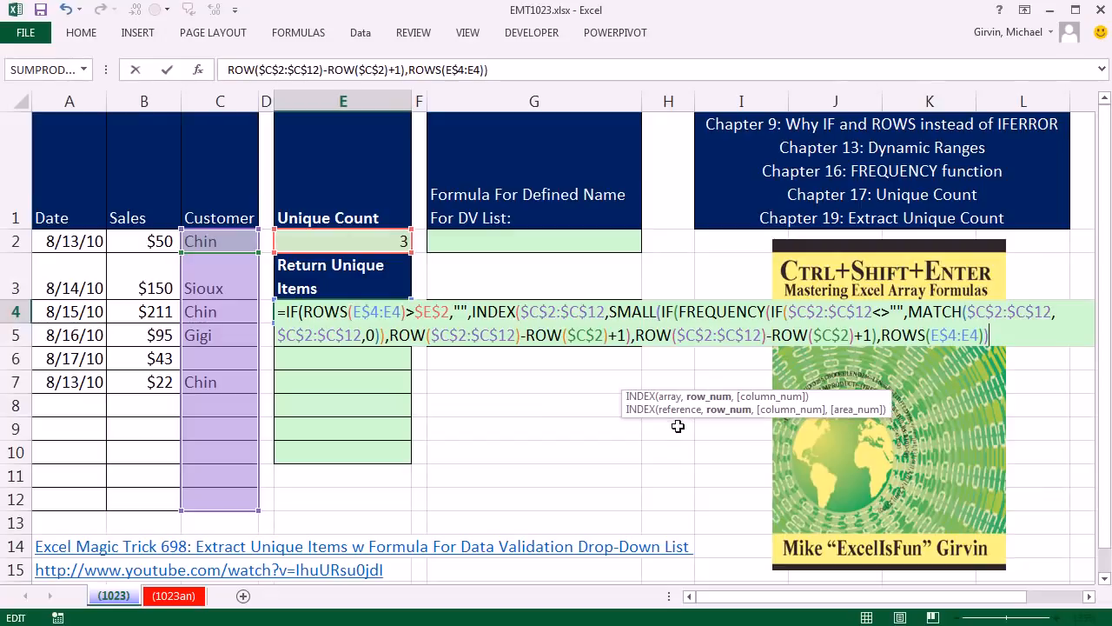
Evaluate INDEX's whole row_num argument in place to examine the relative position it supplies, and restore the formula.
click(709, 399)
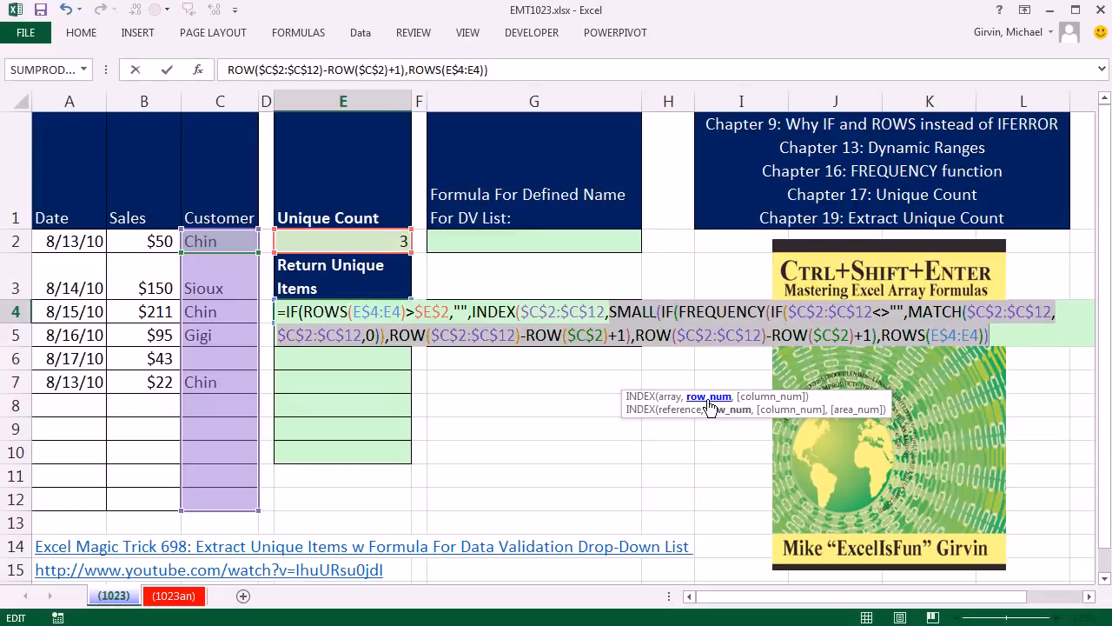
text(12,1)
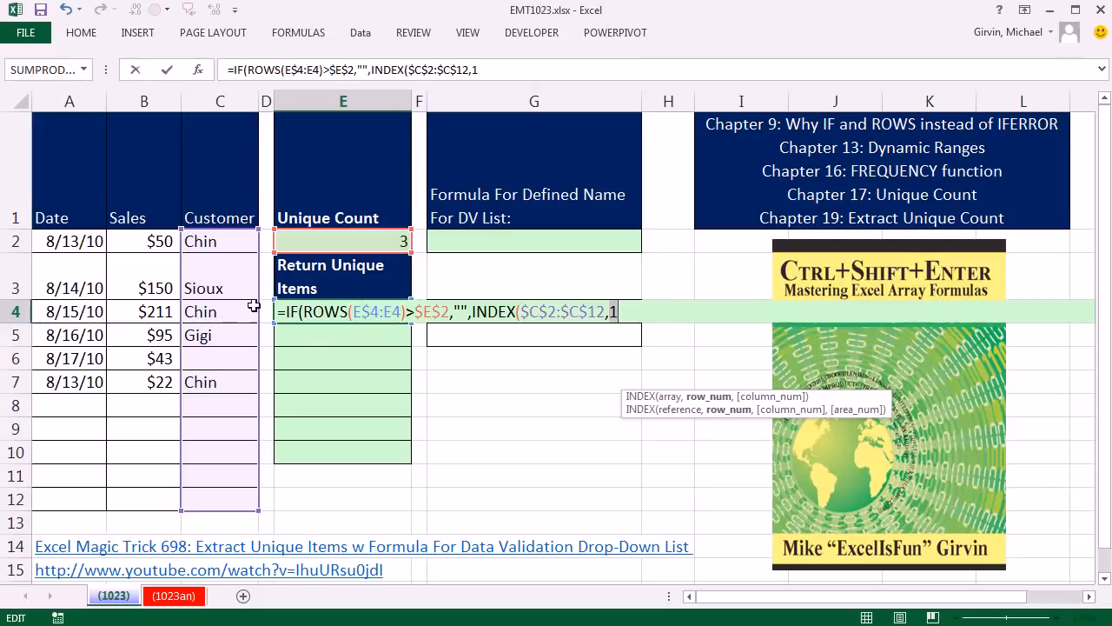
key(ctrl+z)
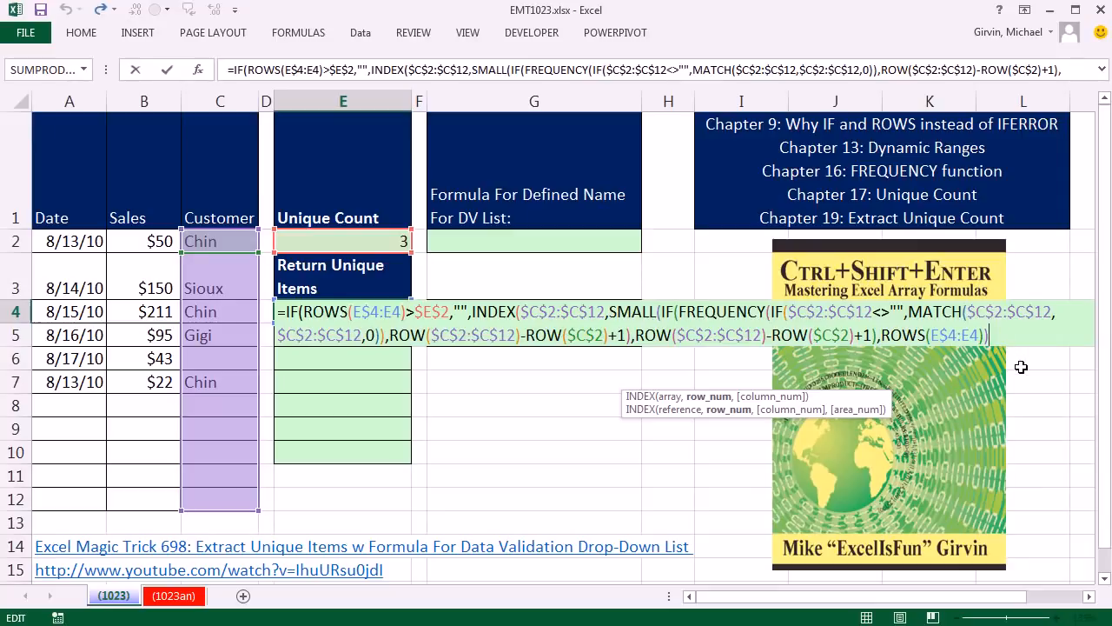
Close the INDEX and outer IF functions in E4, enter it as an array formula and copy it down through E10.
click(714, 400)
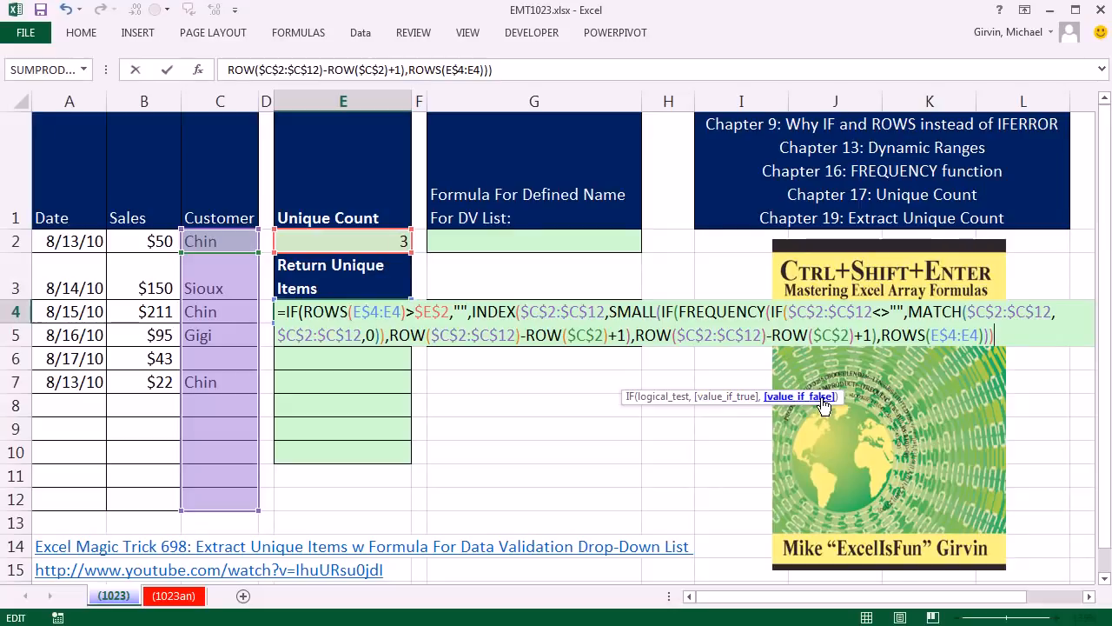
text())
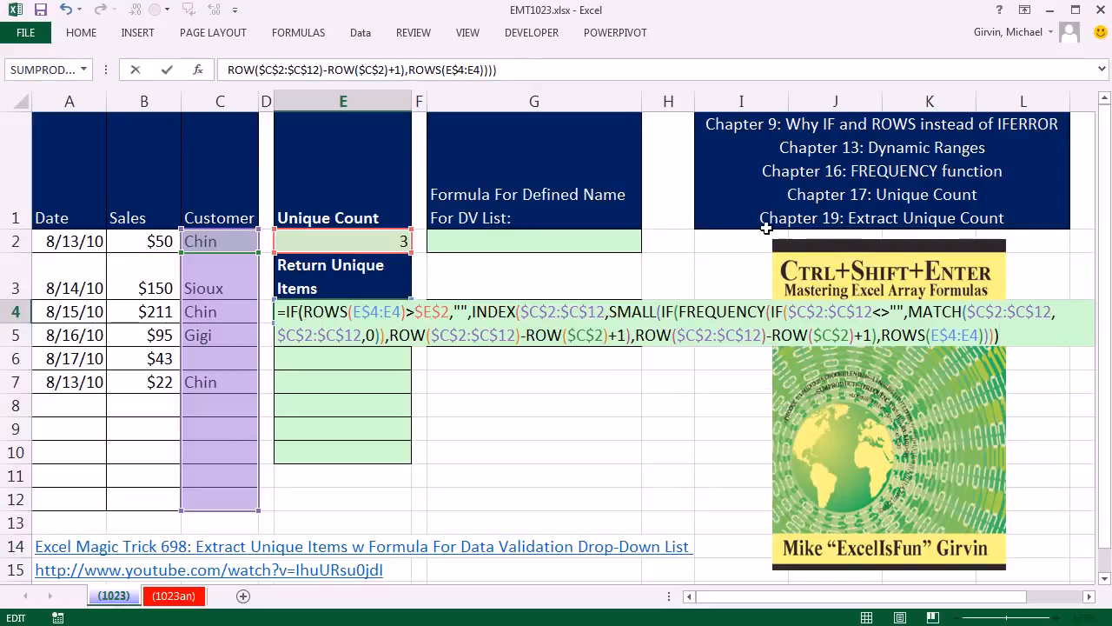
click(678, 314)
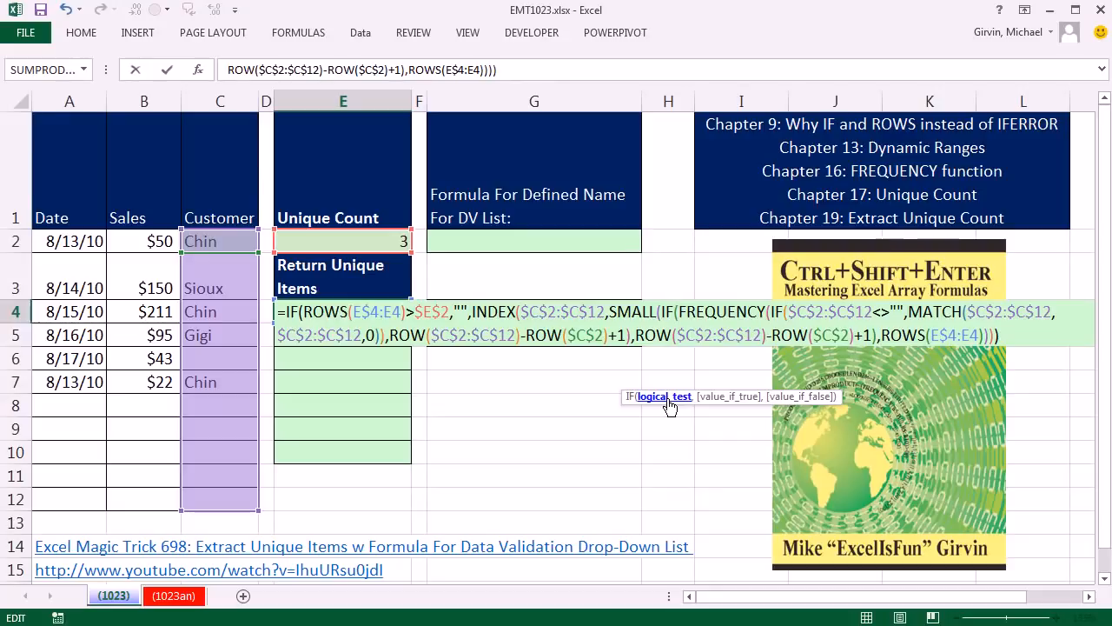
key(ctrl+shift+Return)
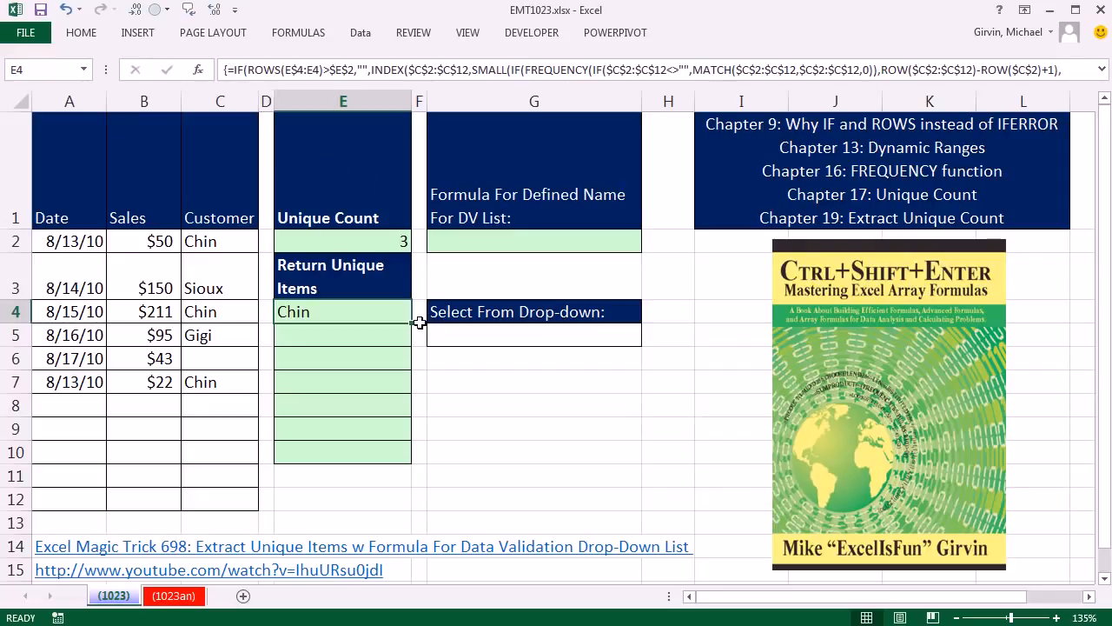
drag(413, 324, 417, 462)
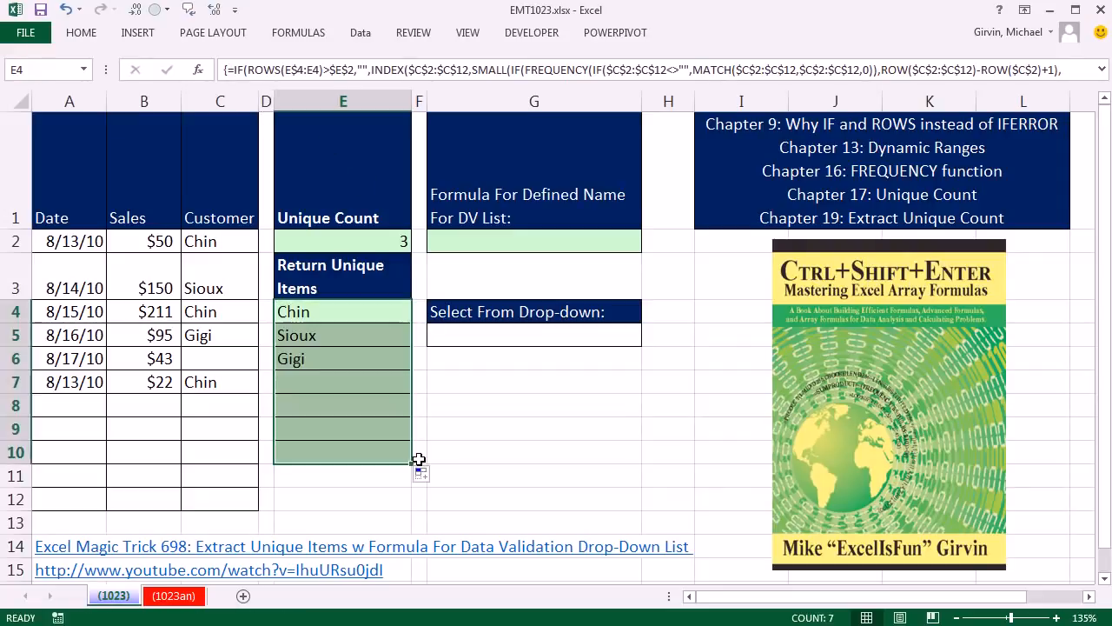
Test the unique list by entering do as a customer in C8, and clear the entry again.
click(232, 406)
text(do)
key(ctrl+Return)
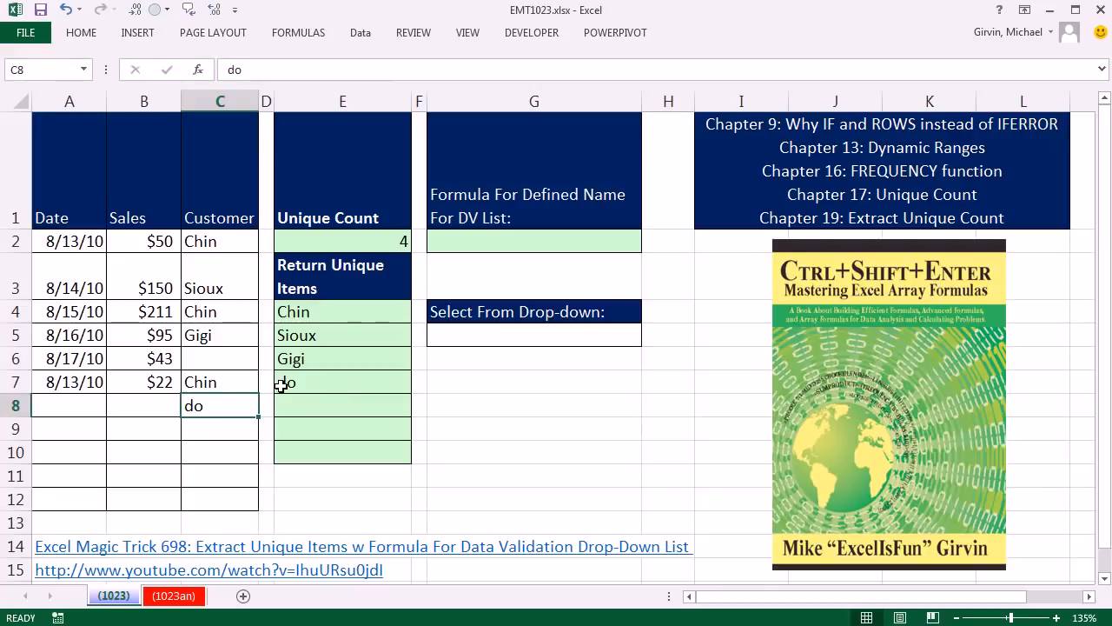
key(Delete)
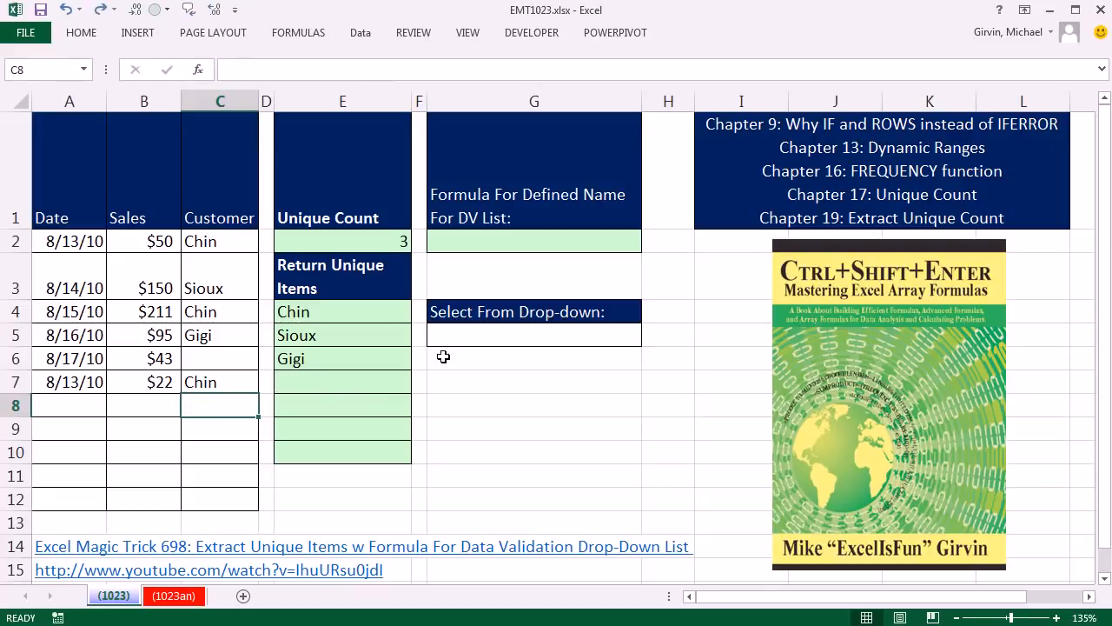
Examine the value_if_true argument in E7's formula and re-enter it as an array formula.
click(354, 380)
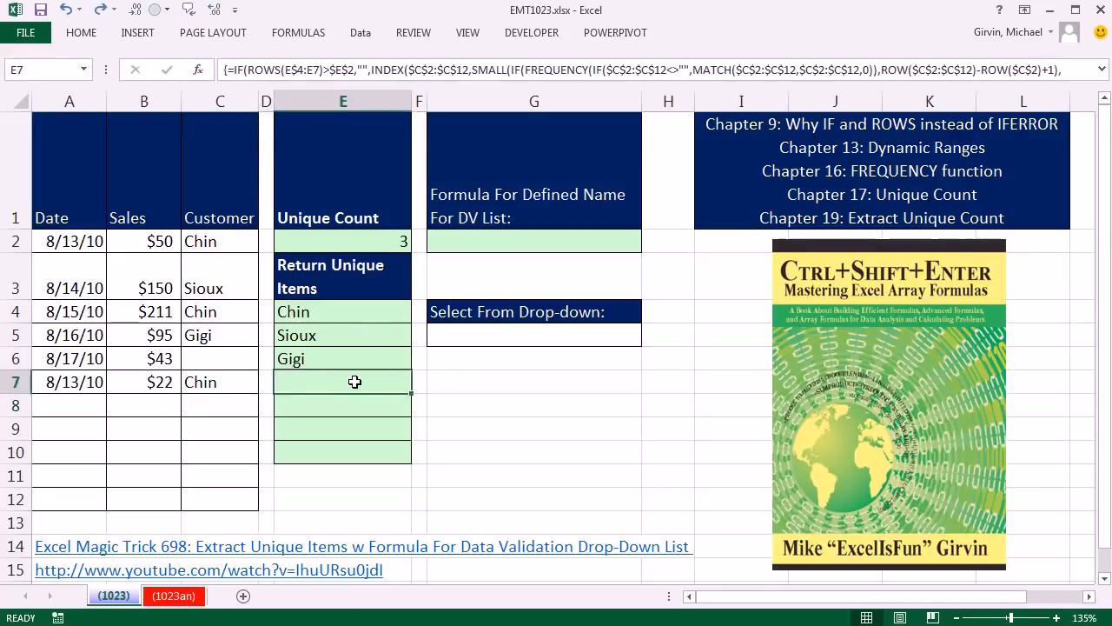
key(F2)
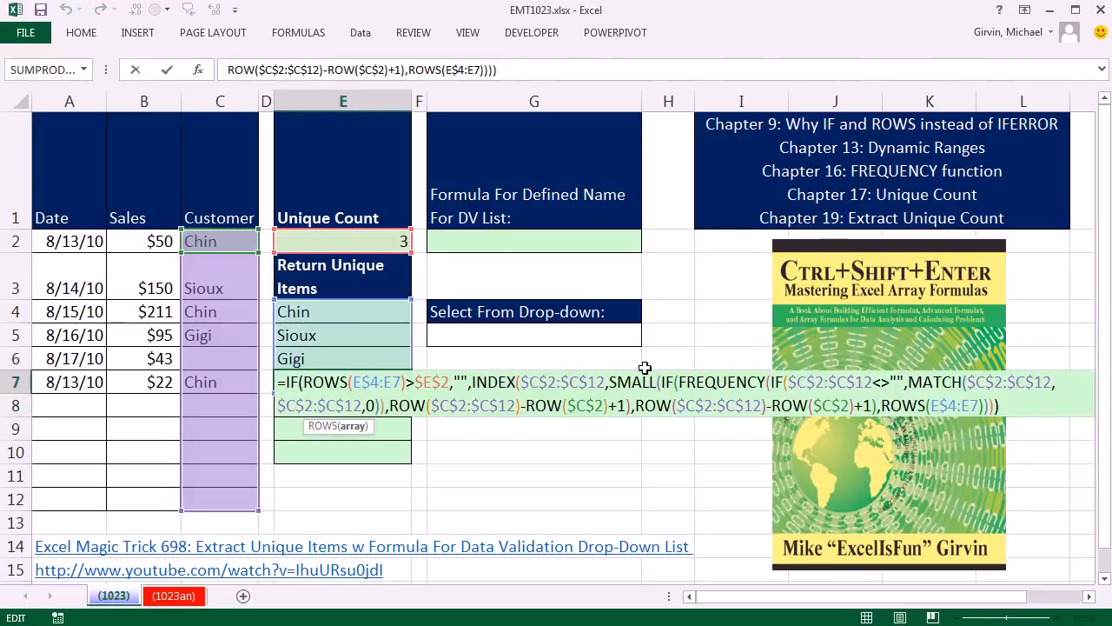
mouse_move(454, 381)
mouse_down()
mouse_move(470, 382)
mouse_move(455, 382)
mouse_up()
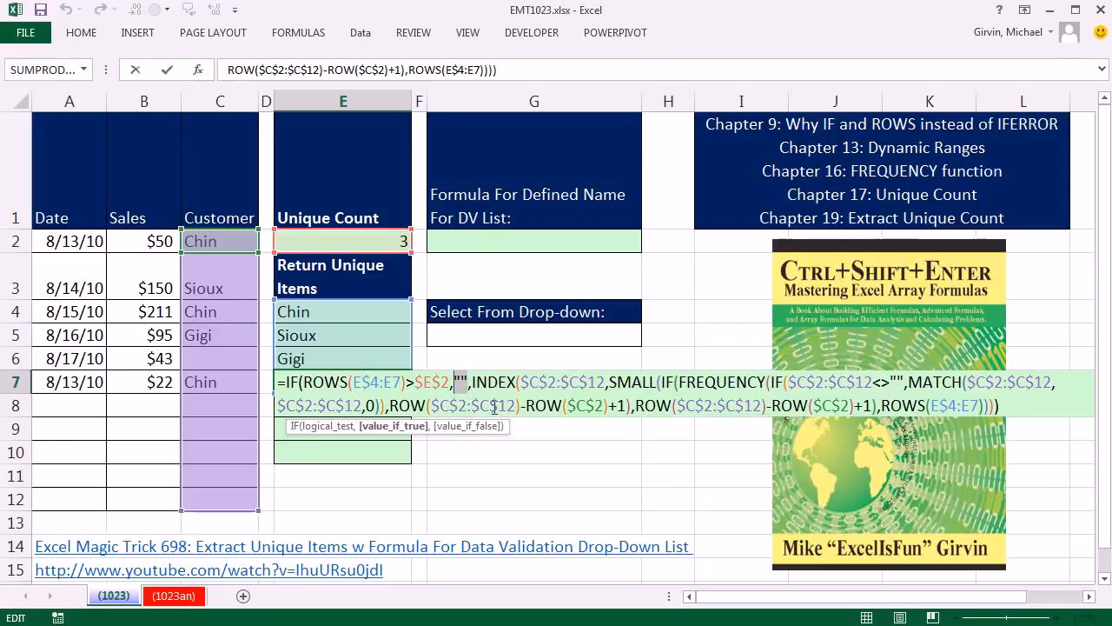
key(ctrl+shift+Return)
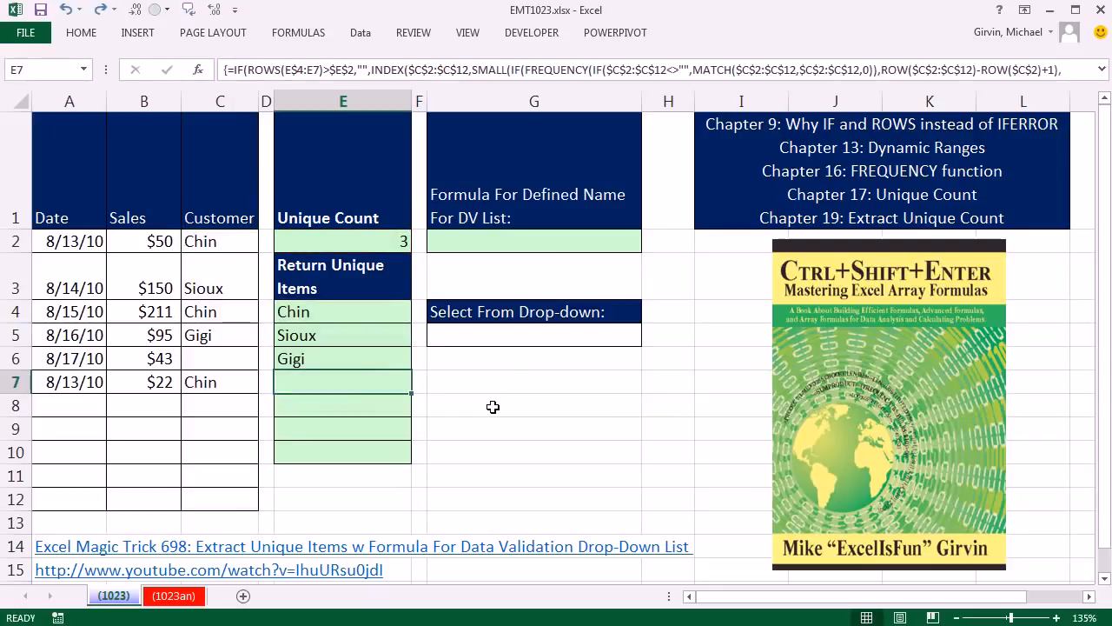
Start a dynamic range formula in G2 with the absolute reference $E$4, a colon and the INDEX function.
click(495, 338)
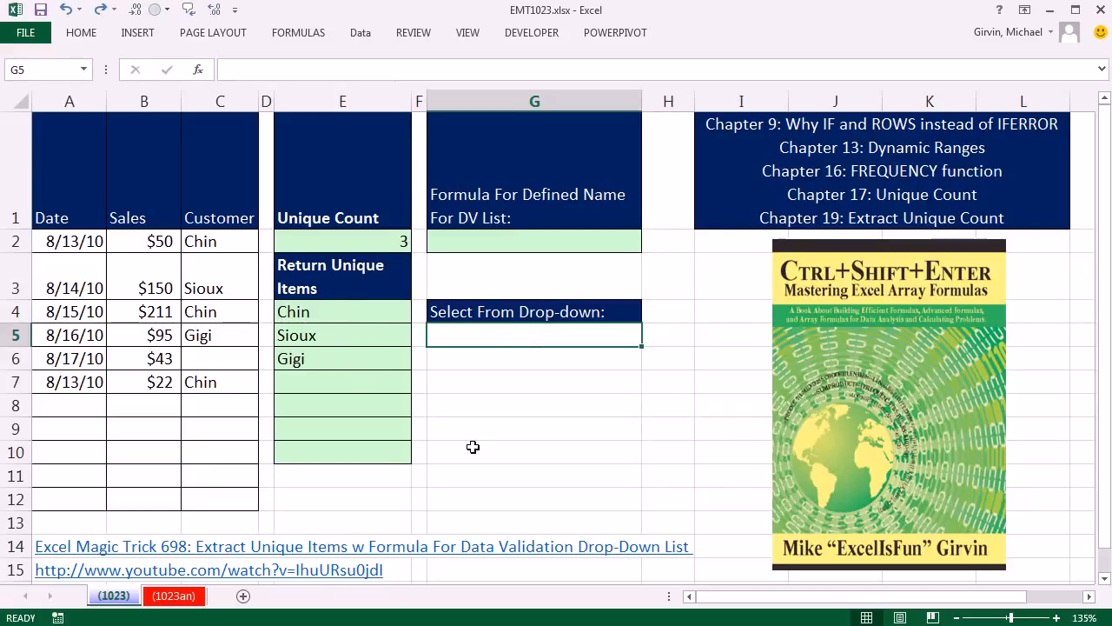
click(458, 239)
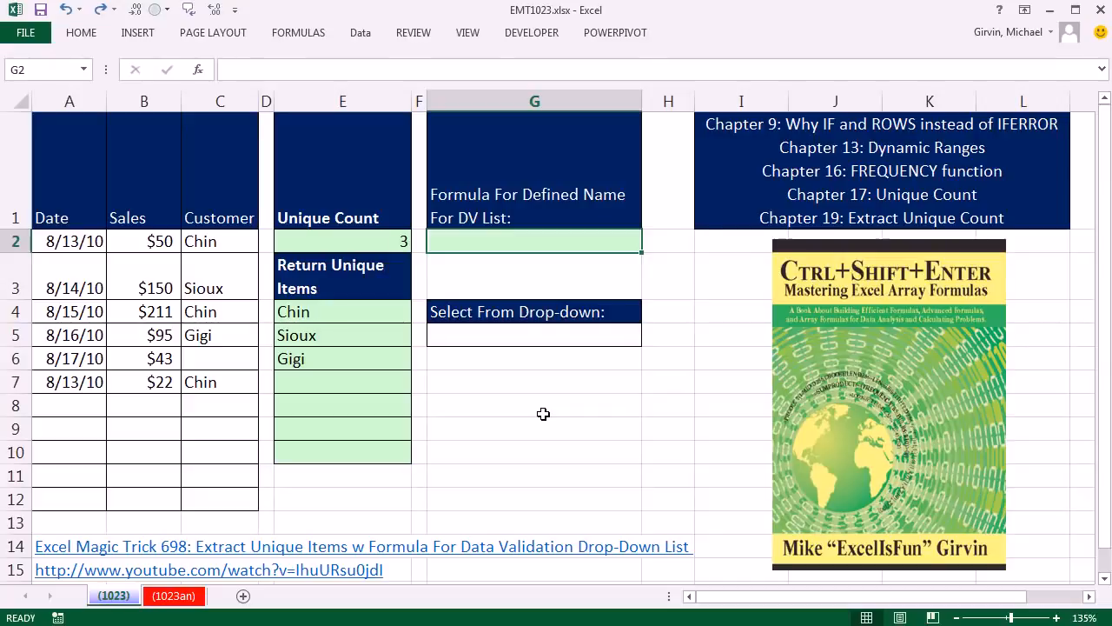
text(=)
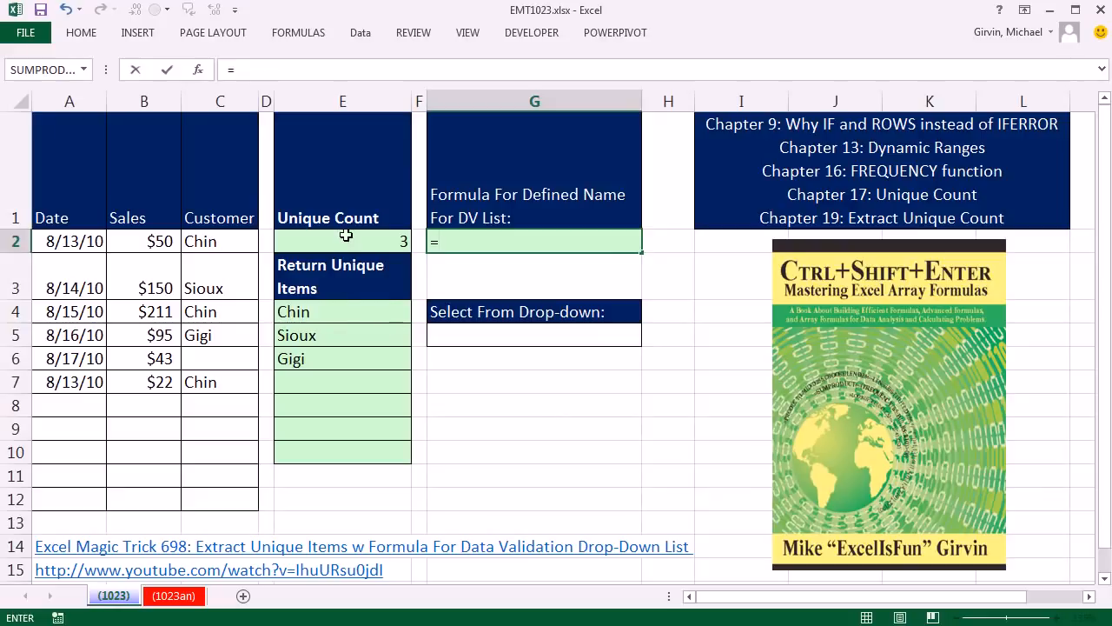
click(337, 313)
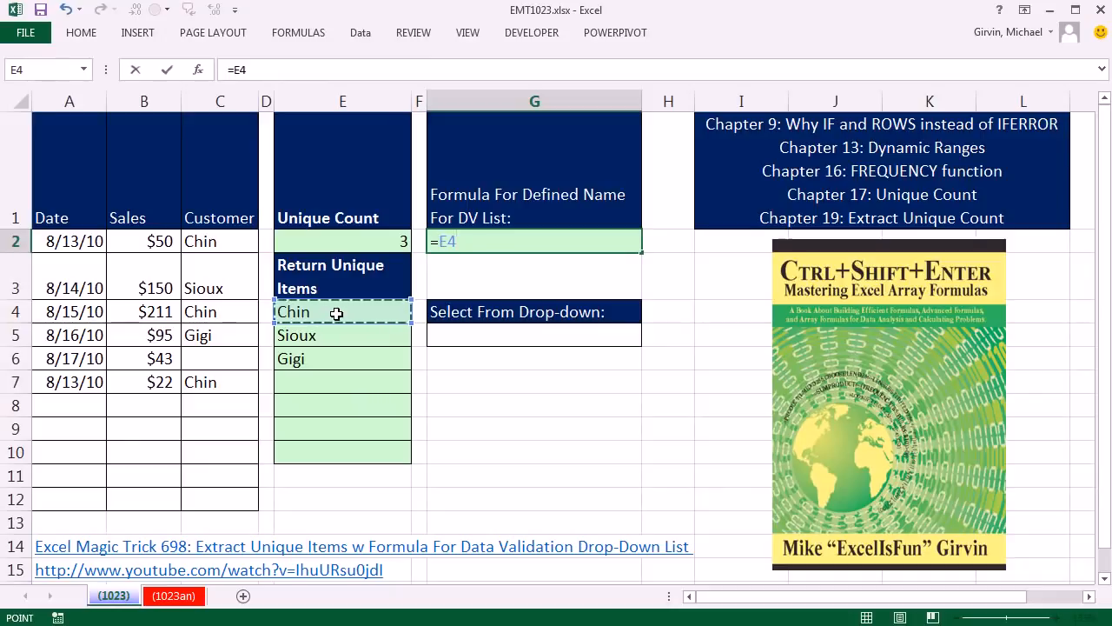
key(F8)
key(BackSpace)
key(BackSpace)
key(F2)
key(F4)
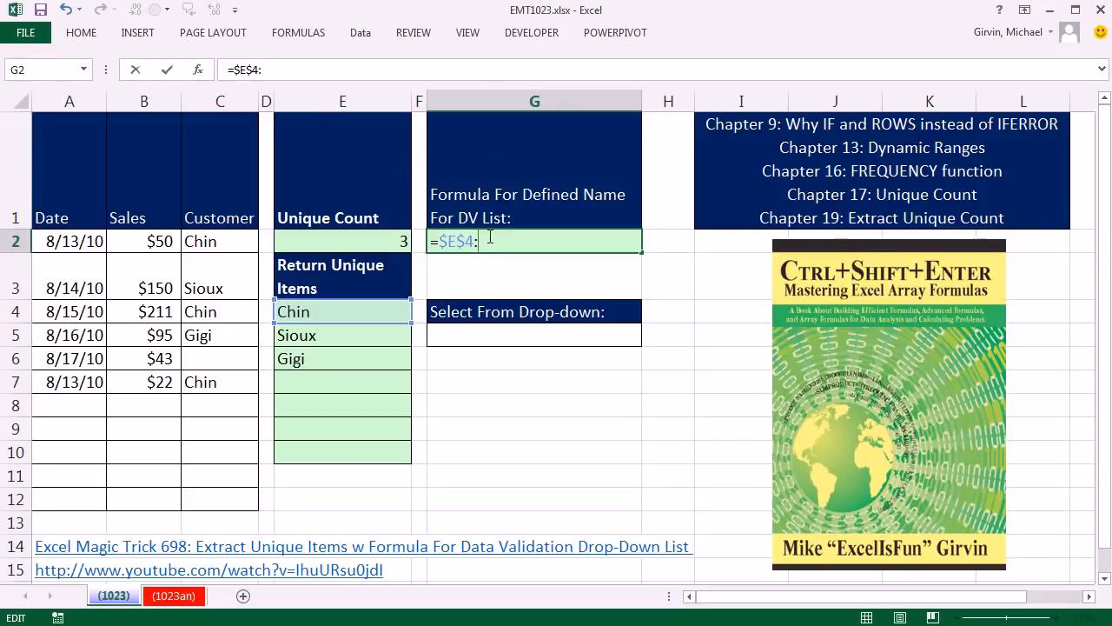
text(i)
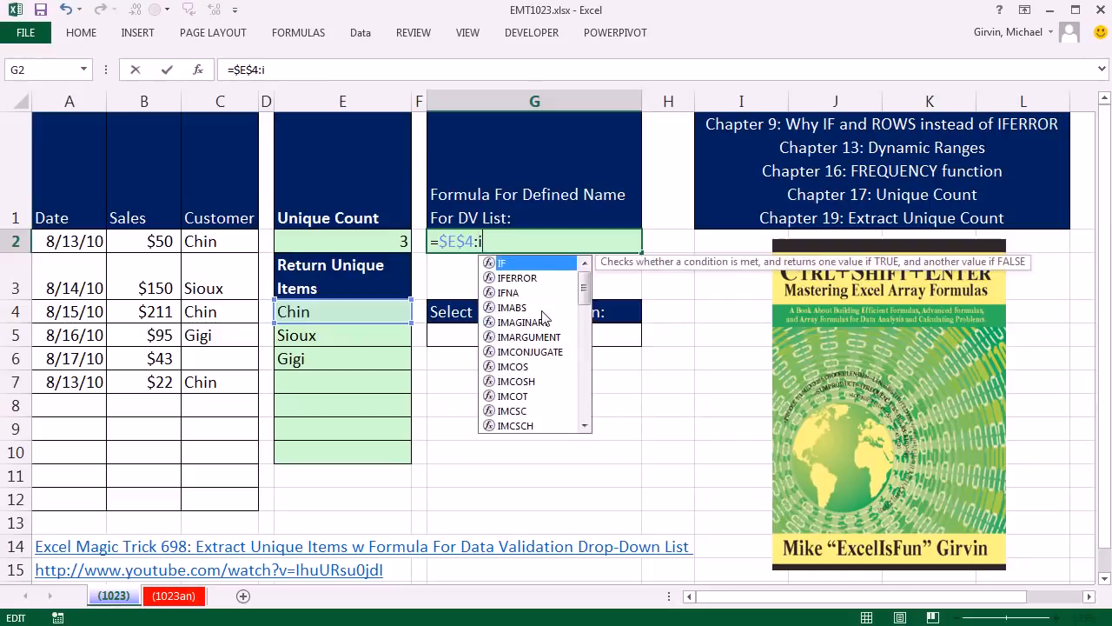
text(ndex()
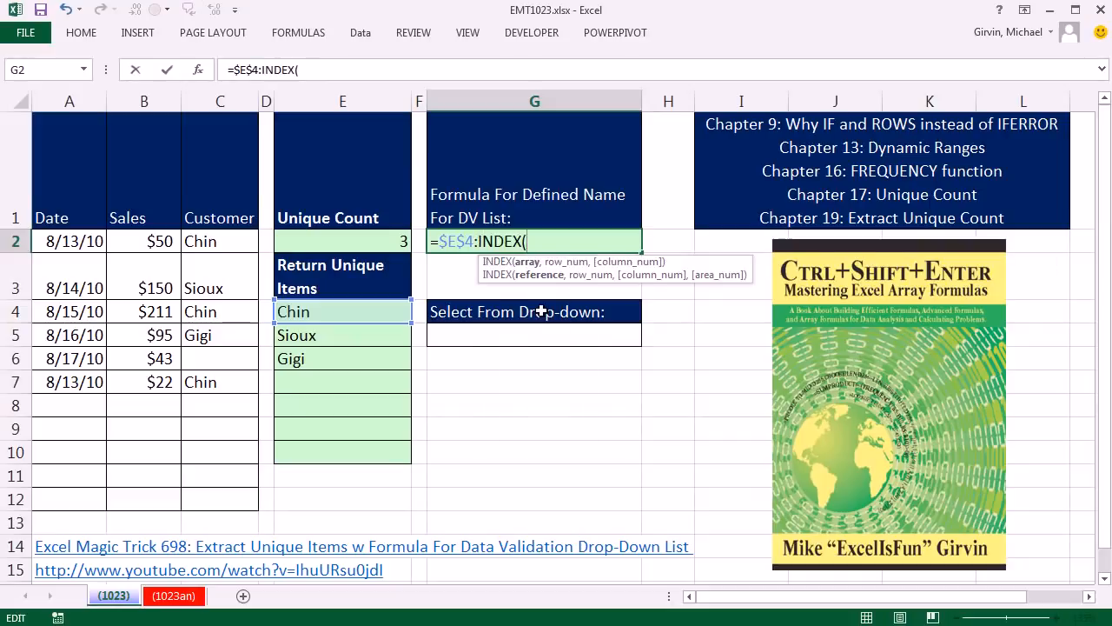
Give INDEX the array $E$4:$E$10 and the unique count $E$2 as row_num, and close the function.
drag(349, 314, 342, 456)
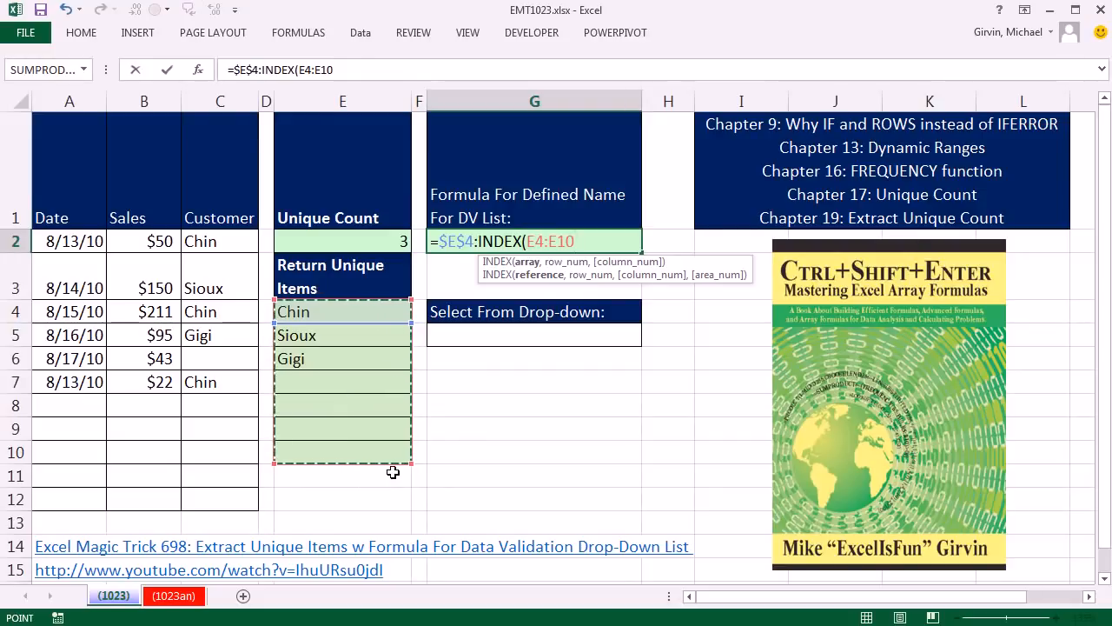
key(F4)
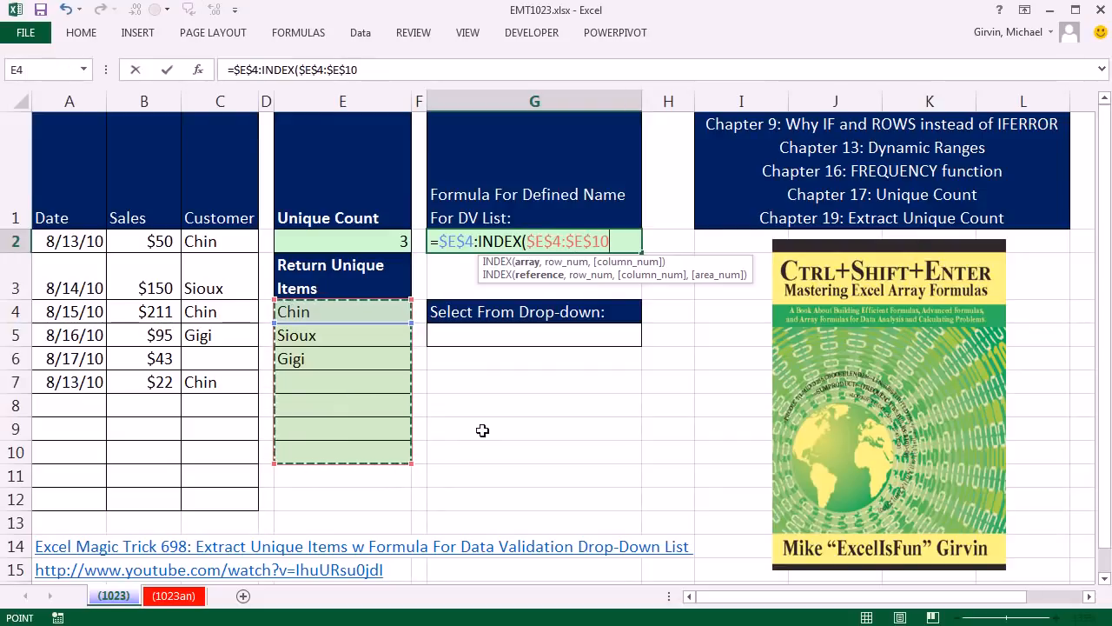
text(,)
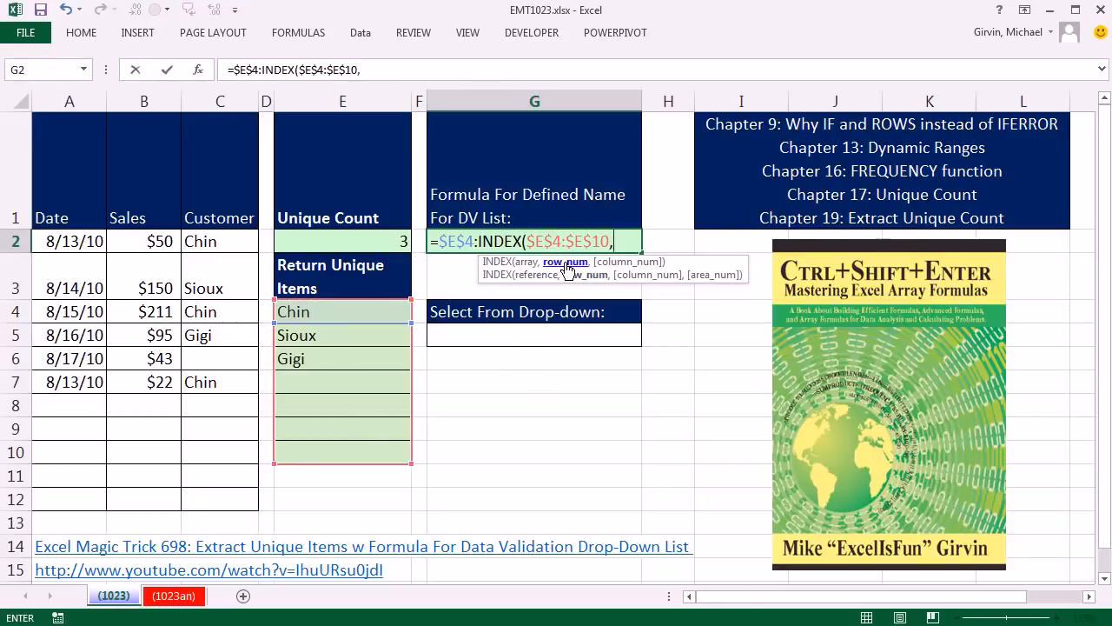
click(318, 243)
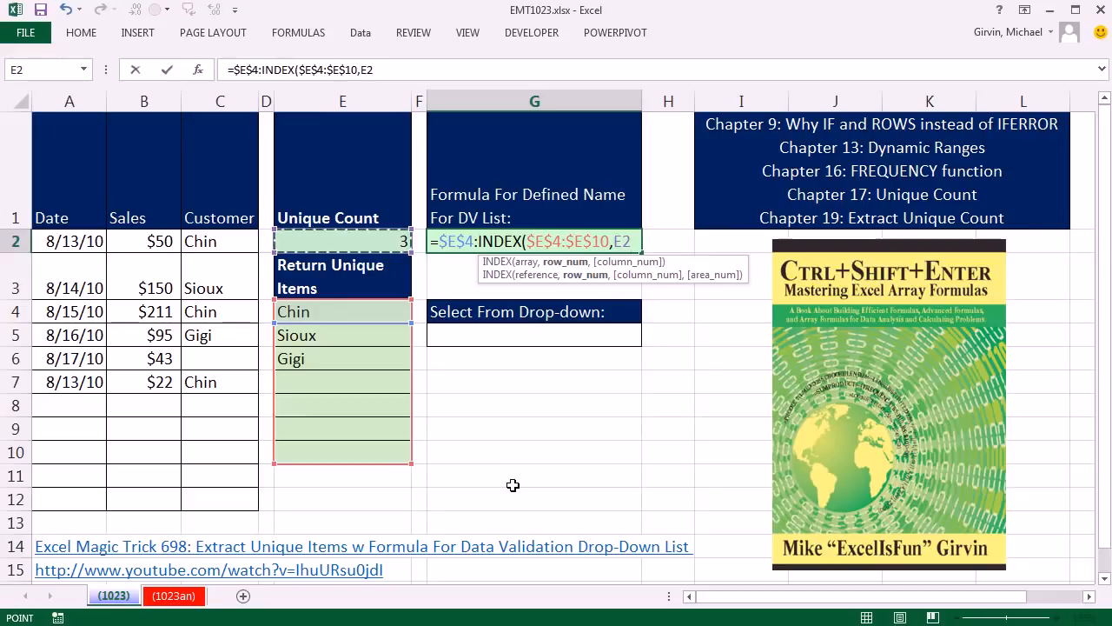
key(F4)
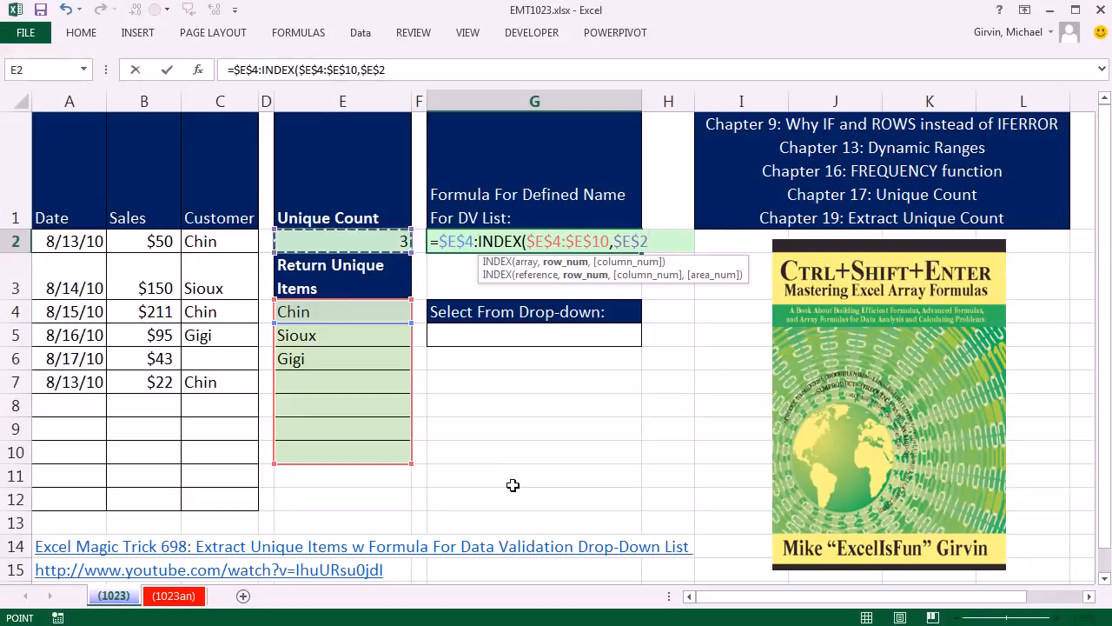
text())
Evaluate only the INDEX part of G2's formula in place to examine what it returns, and restore the formula.
key(Left)
key(Left)
key(Left)
key(Left)
key(Left)
key(Left)
key(Left)
key(Left)
key(Left)
key(Left)
key(Left)
key(Left)
key(Left)
key(Left)
key(Left)
key(Left)
key(Left)
key(Left)
key(Left)
key(Left)
key(shift+End)
key(F2)
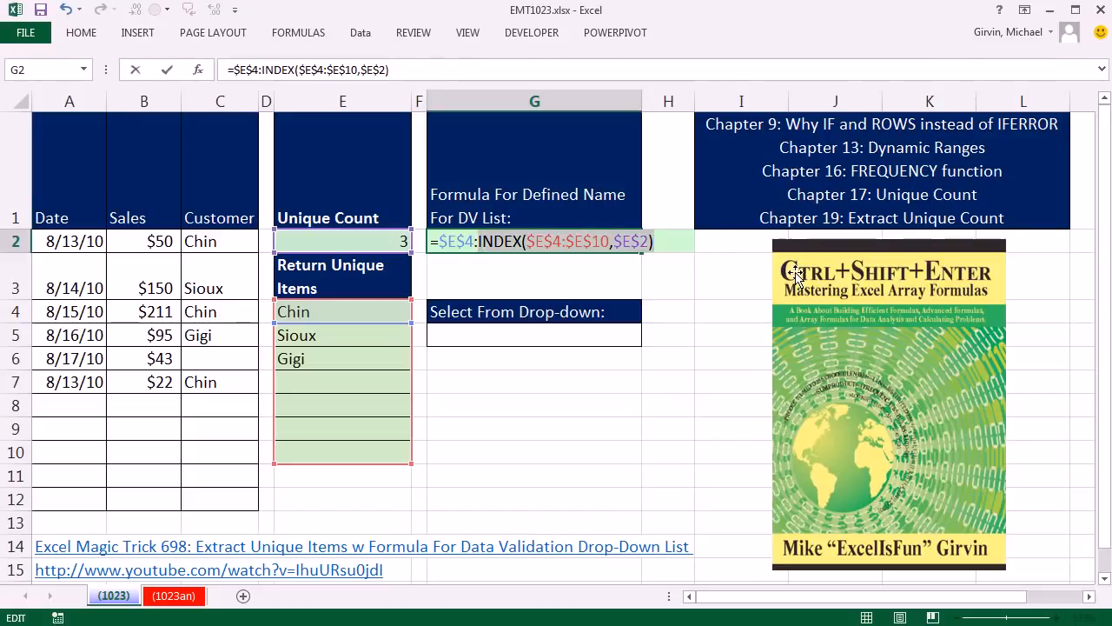
key(F9)
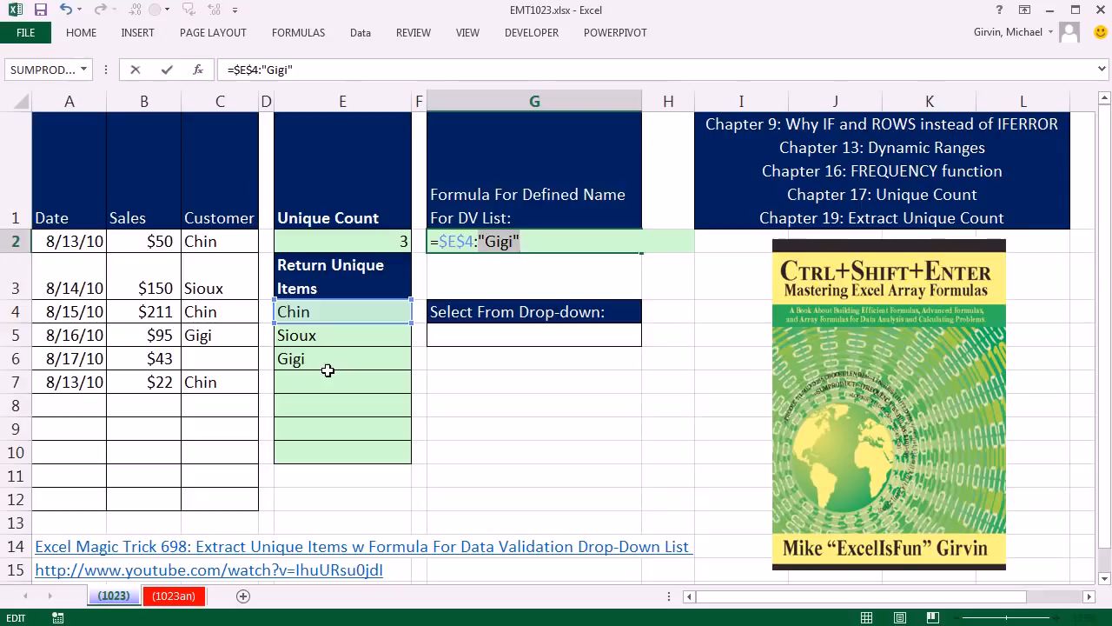
key(ctrl+z)
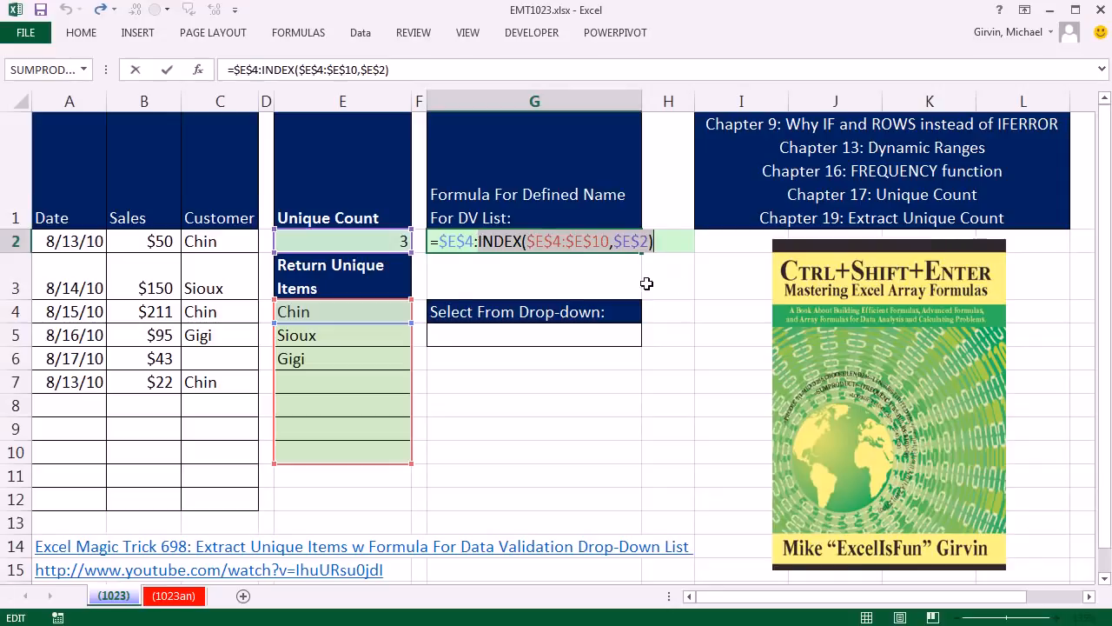
Evaluate the whole G2 expression in place, restore it, and enter it as an array formula.
drag(670, 240, 245, 215)
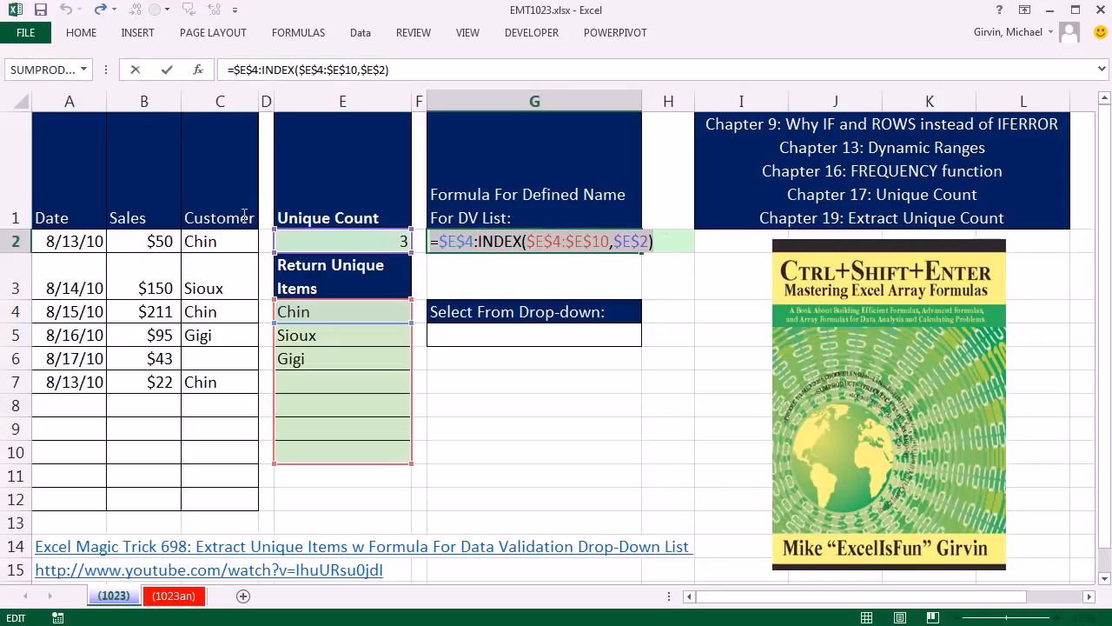
key(F9)
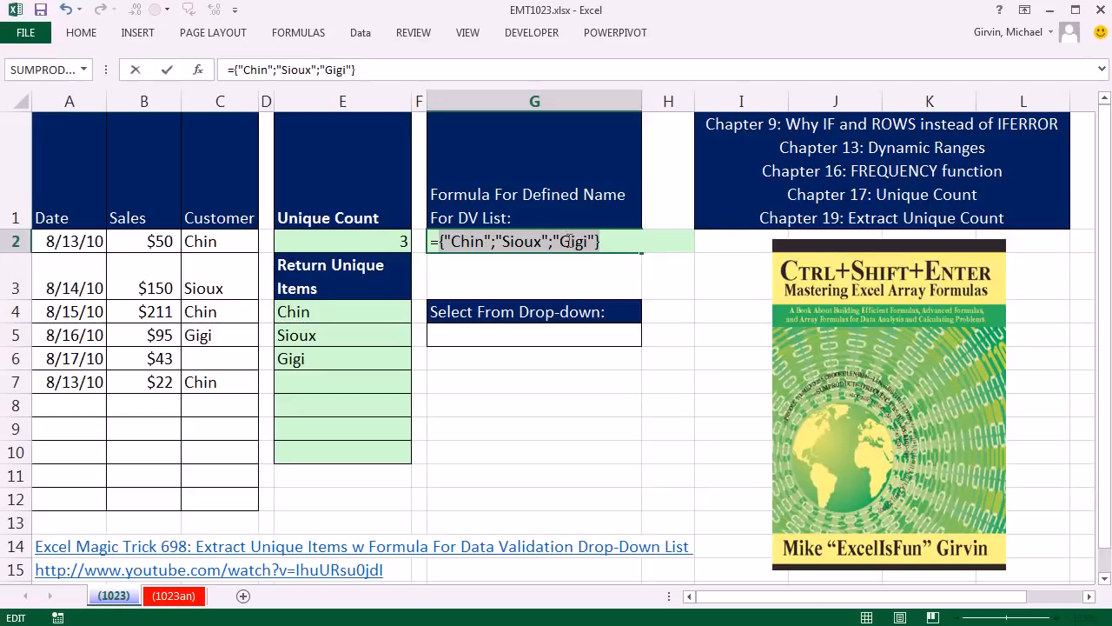
key(ctrl+z)
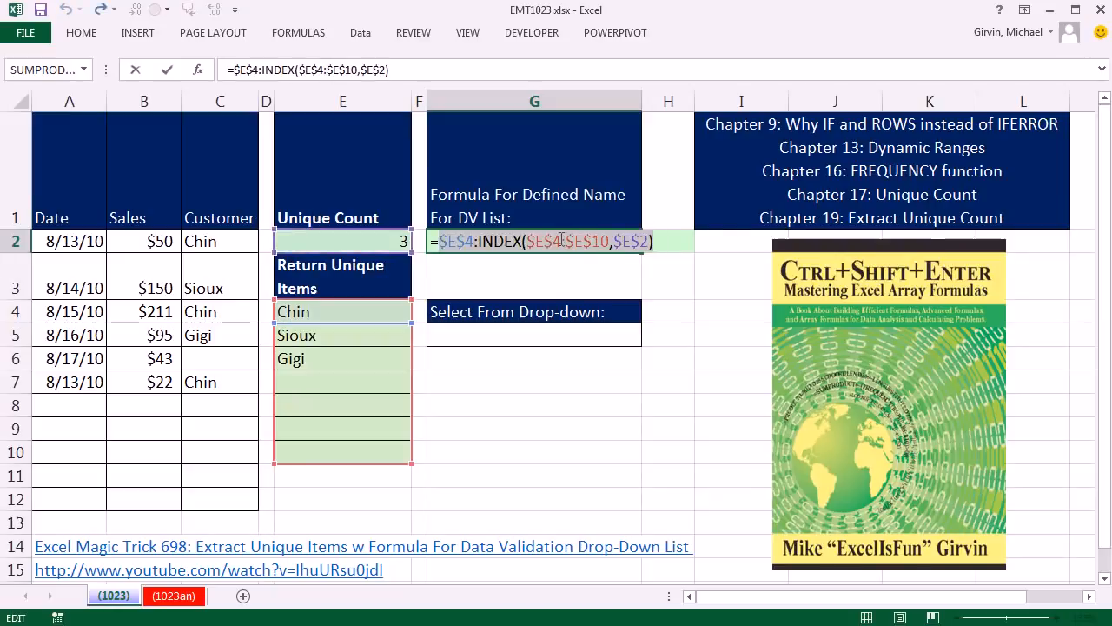
key(ctrl+shift+Return)
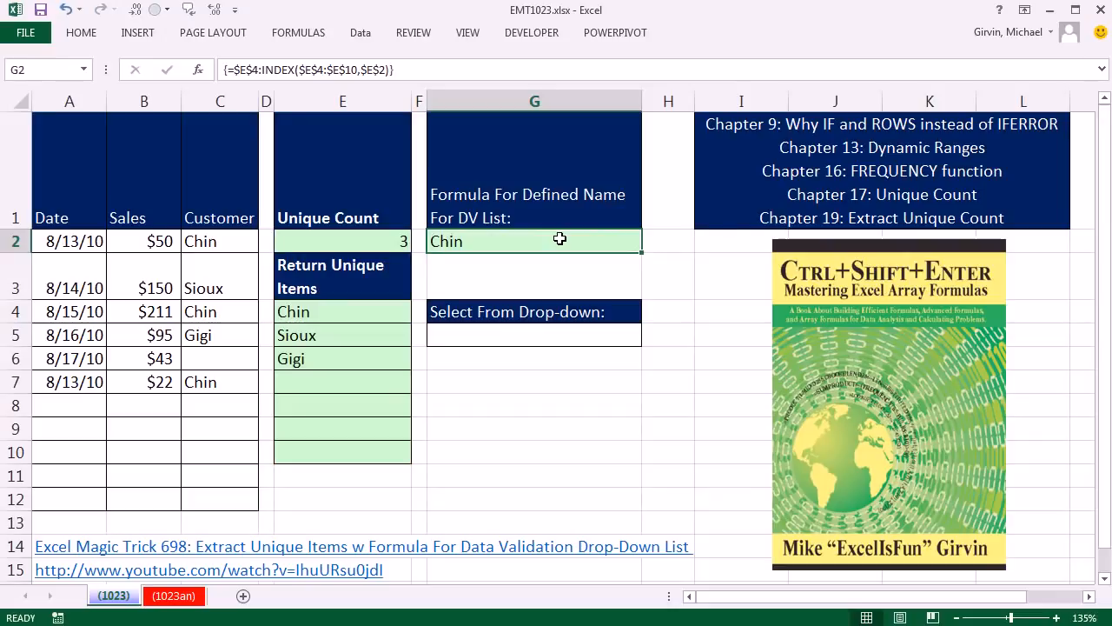
Step through the evaluation of G2's dynamic range formula until the cell reference that INDEX returns can be examined.
key(alt+m)
key(v)
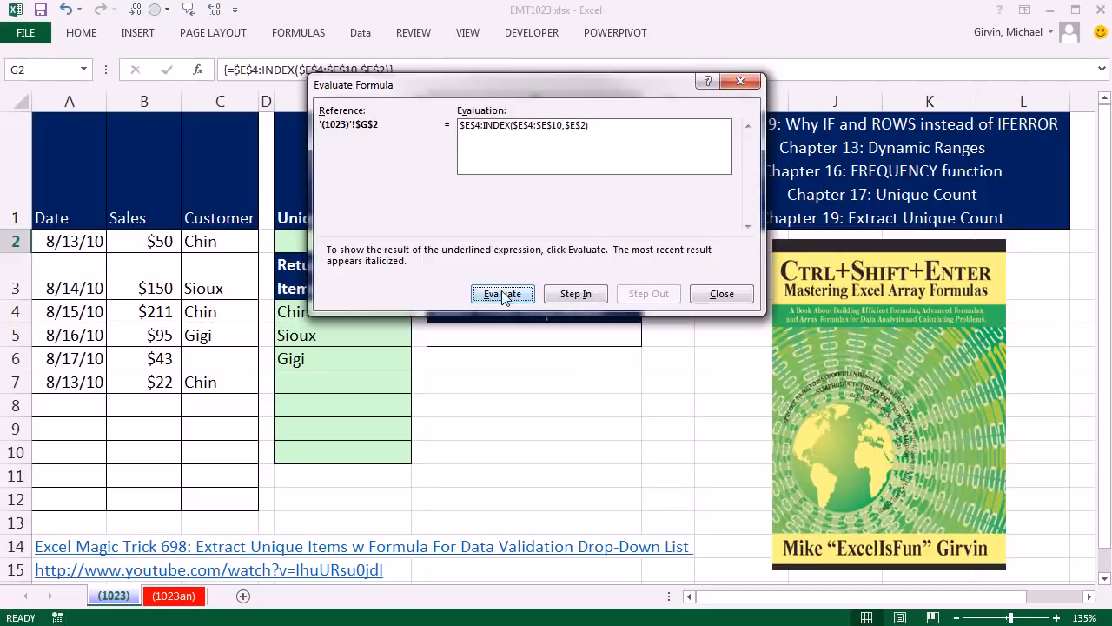
key(Return)
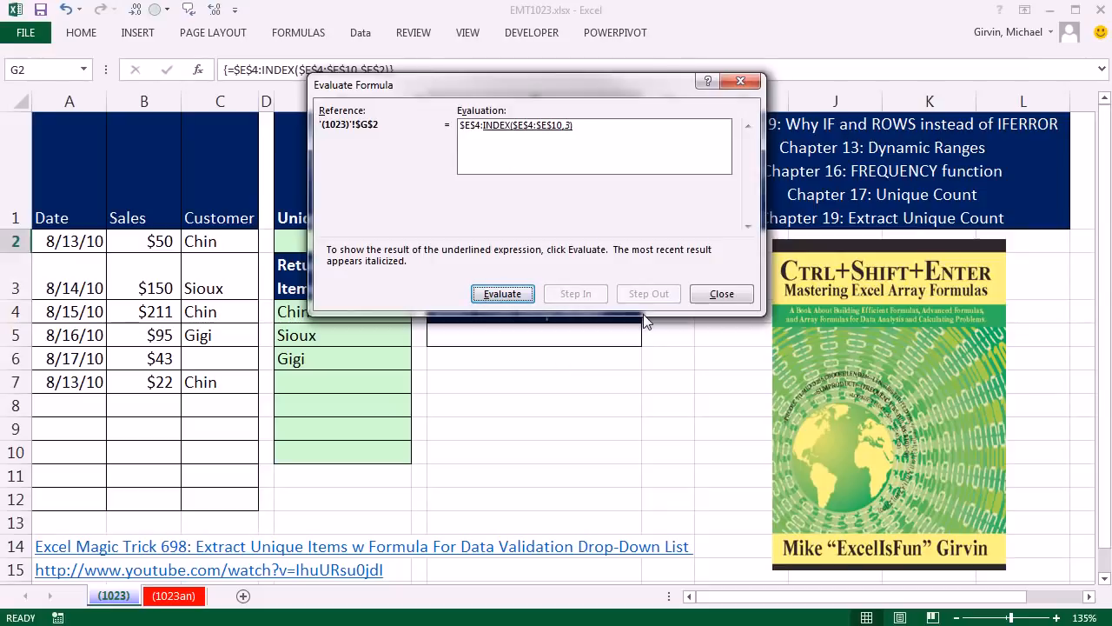
key(Return)
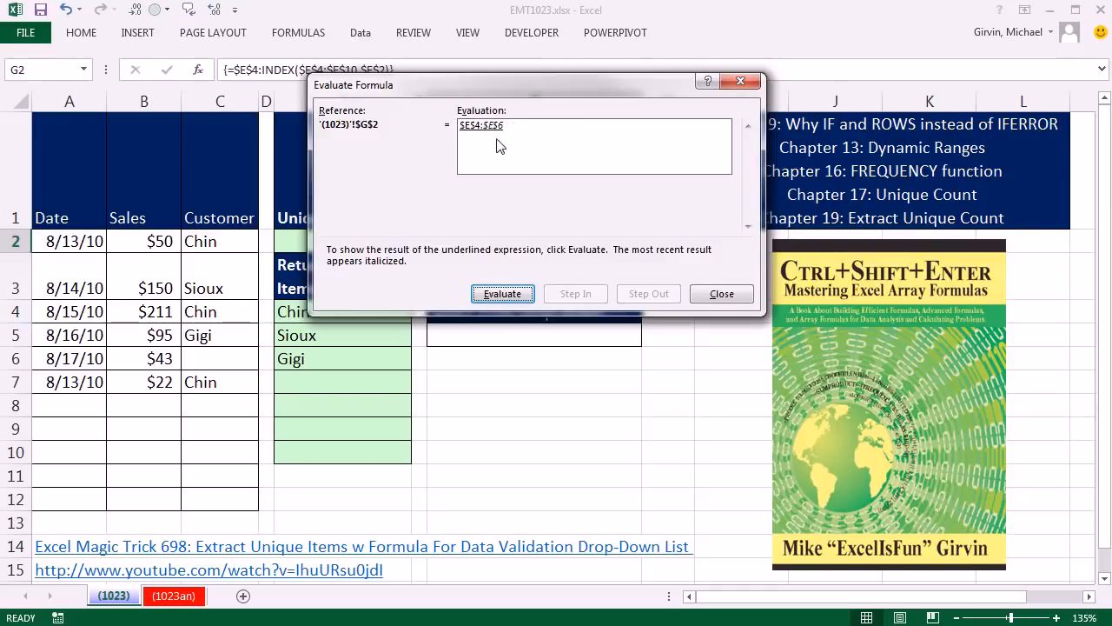
key(Escape)
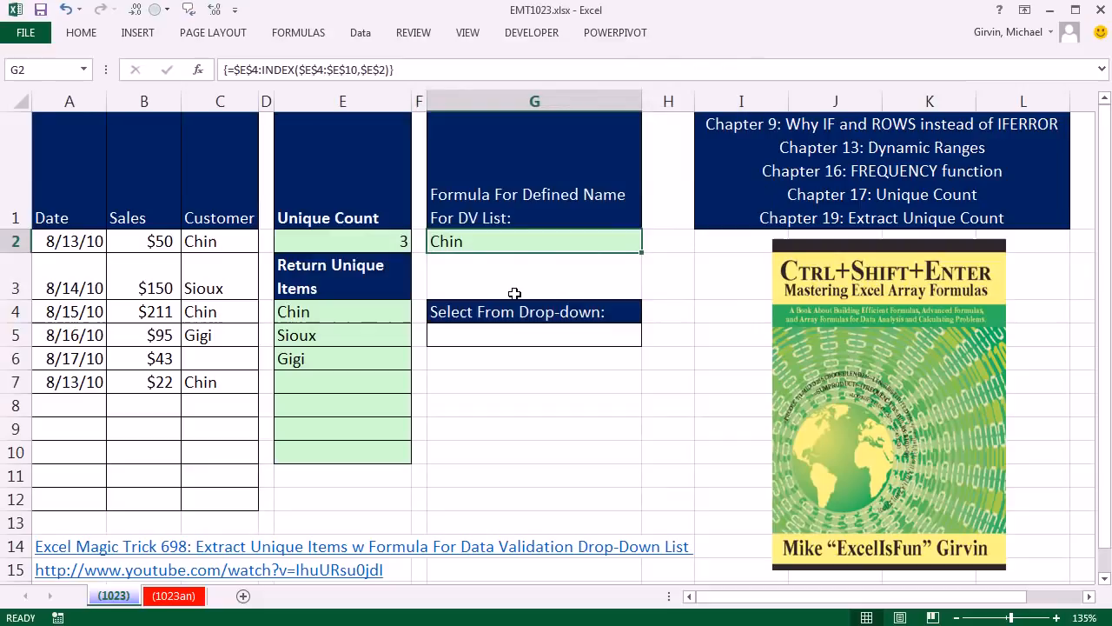
Copy the full formula text from G2 and re-enter it as an array formula.
double_click(489, 242)
drag(432, 241, 824, 263)
key(ctrl+c)
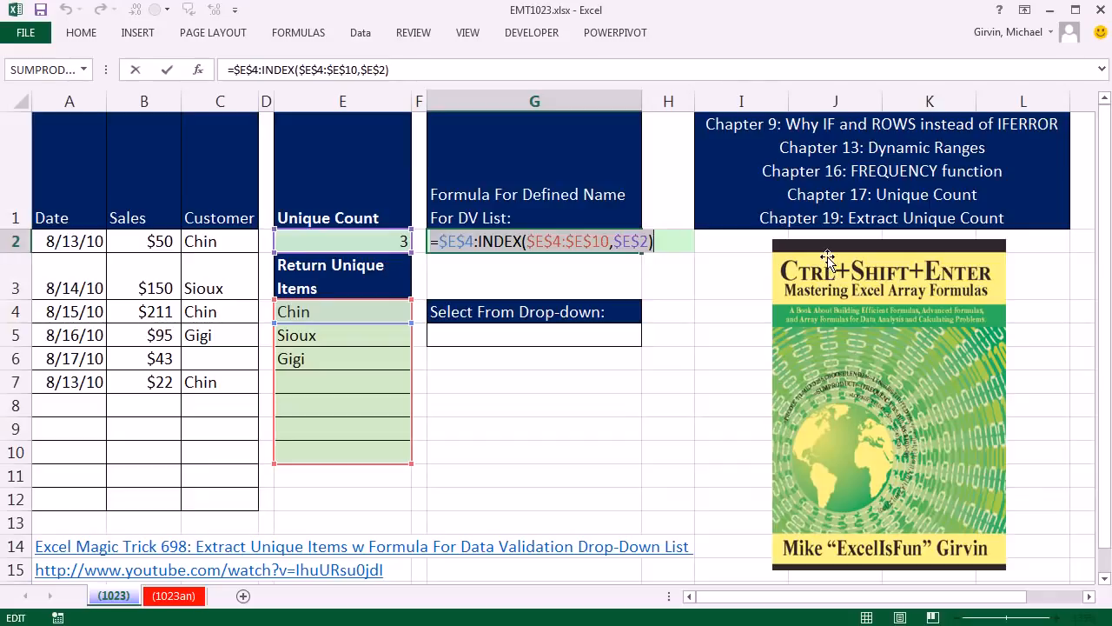
key(ctrl+shift+Return)
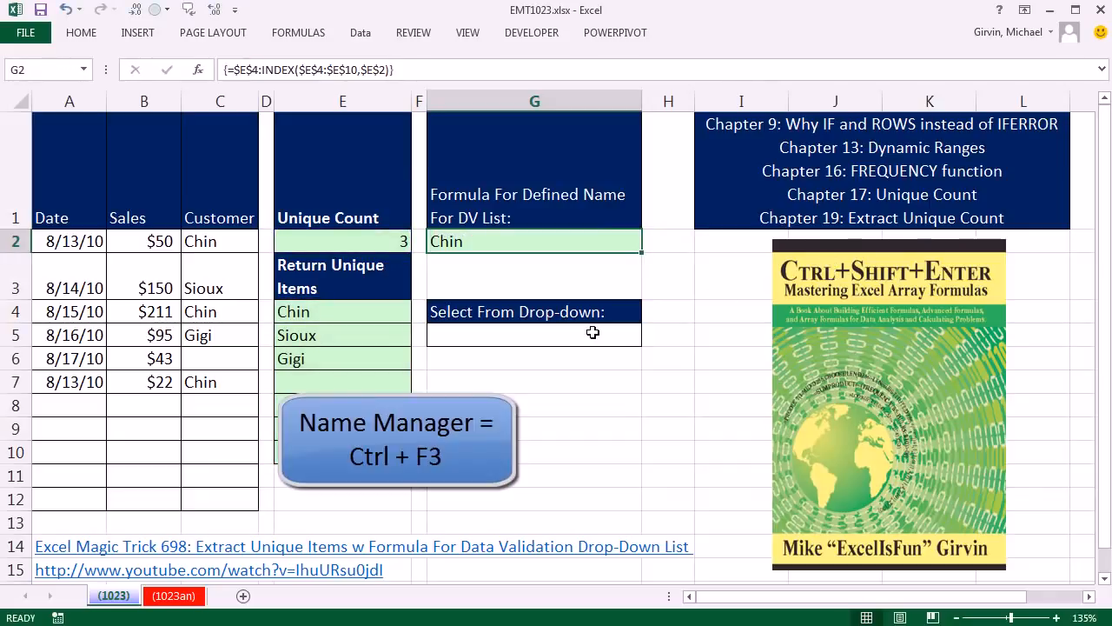
Delete the existing defined name Customers from the workbook.
key(ctrl+F3)
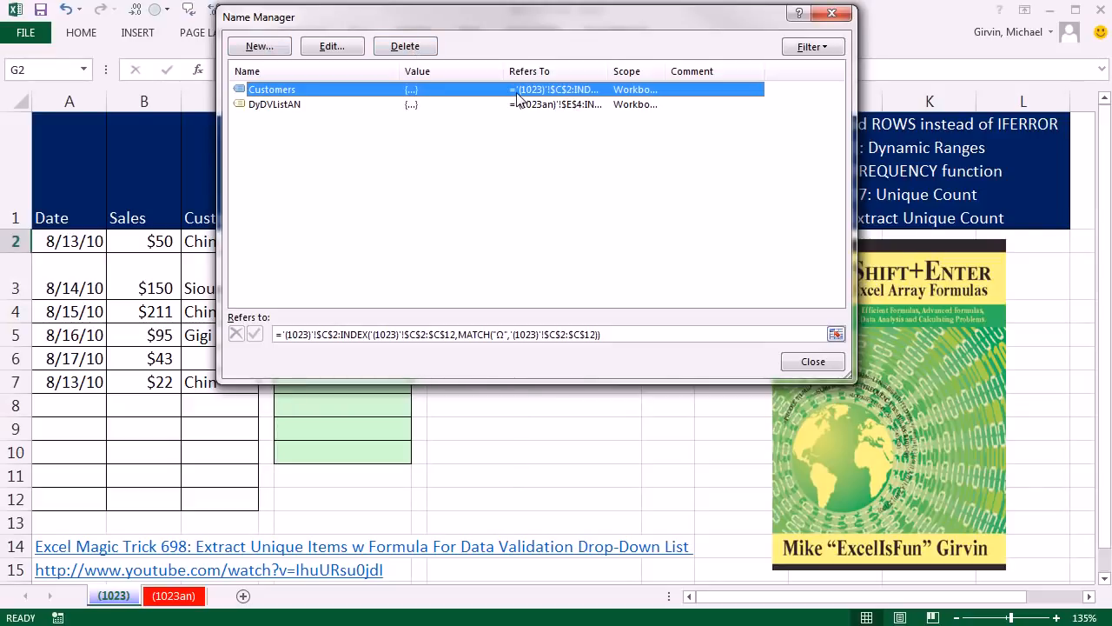
click(405, 46)
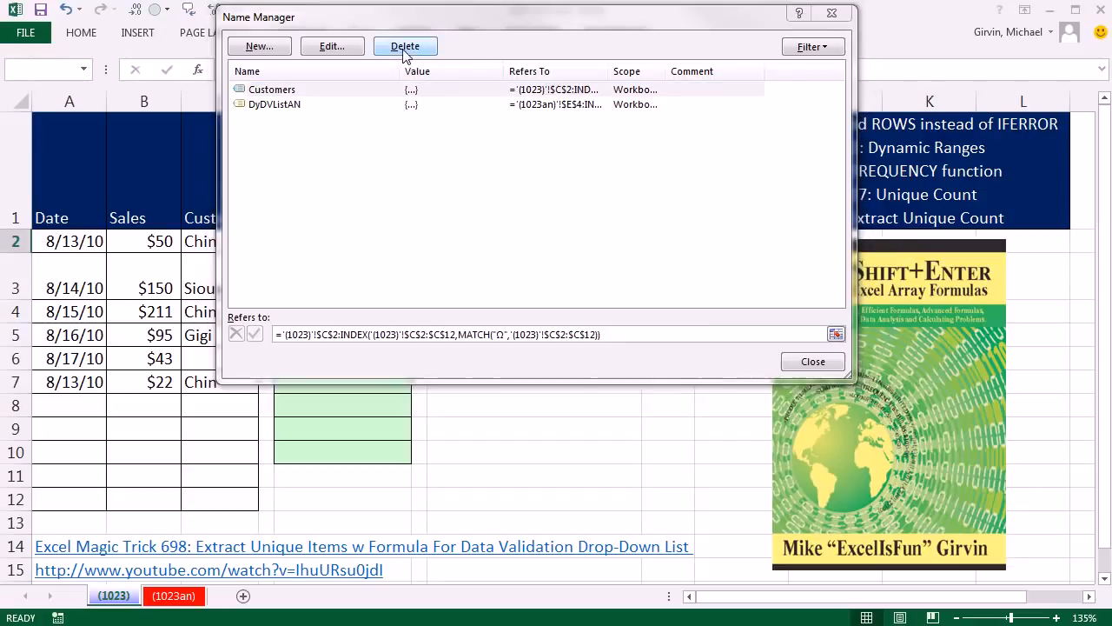
click(507, 321)
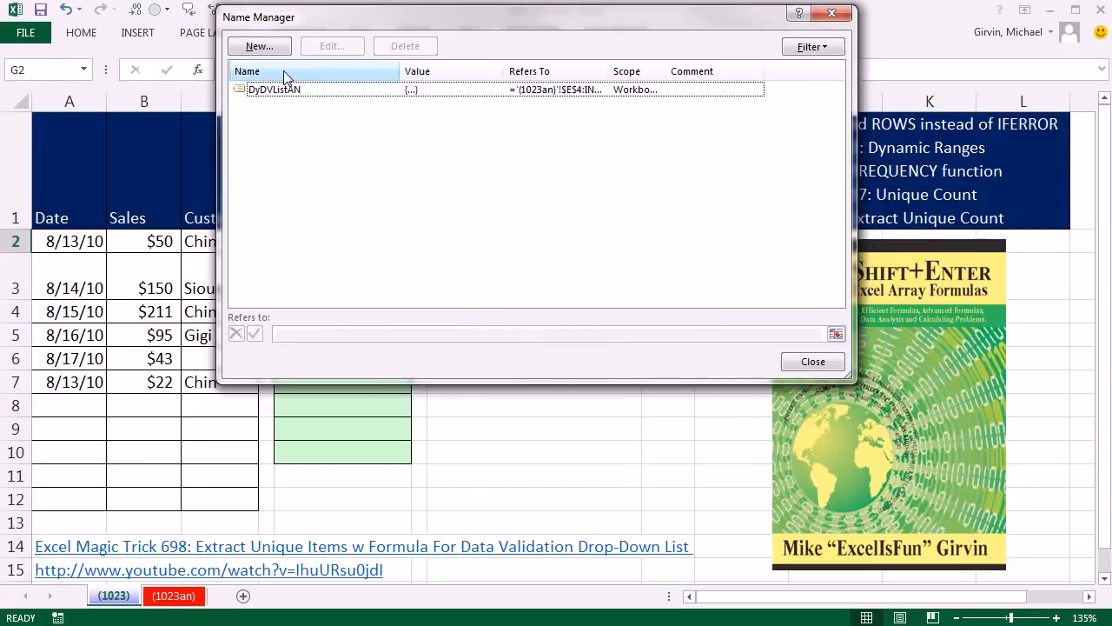
Create a workbook-scoped defined name DYDVList that refers to the copied formula =$E$4:INDEX($E$4:$E$10,$E$2).
click(259, 47)
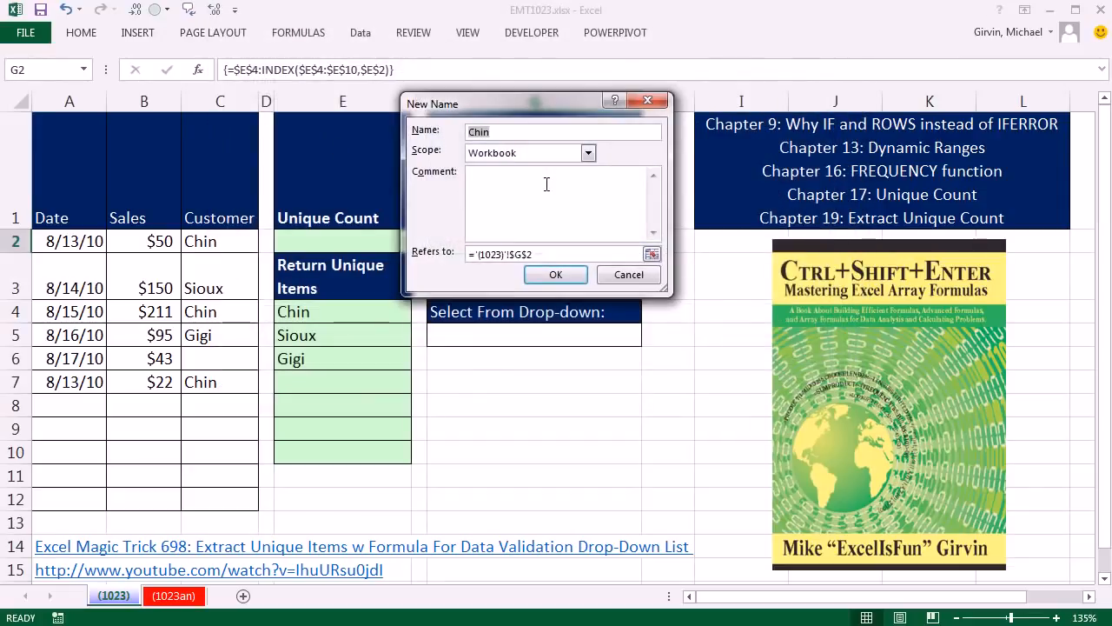
text(DY)
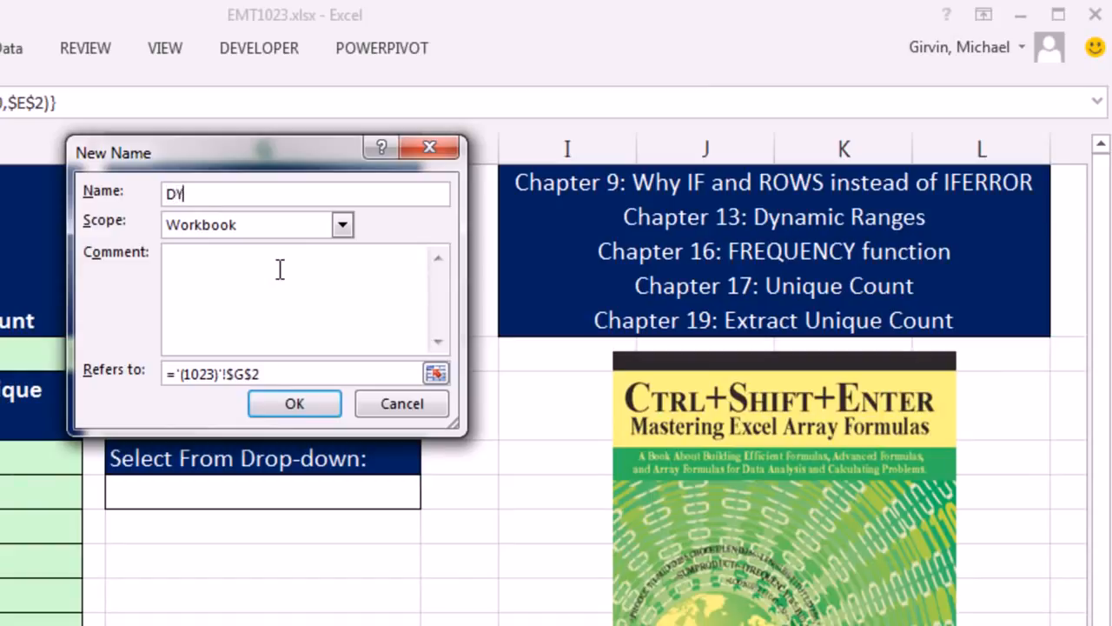
text(DVList)
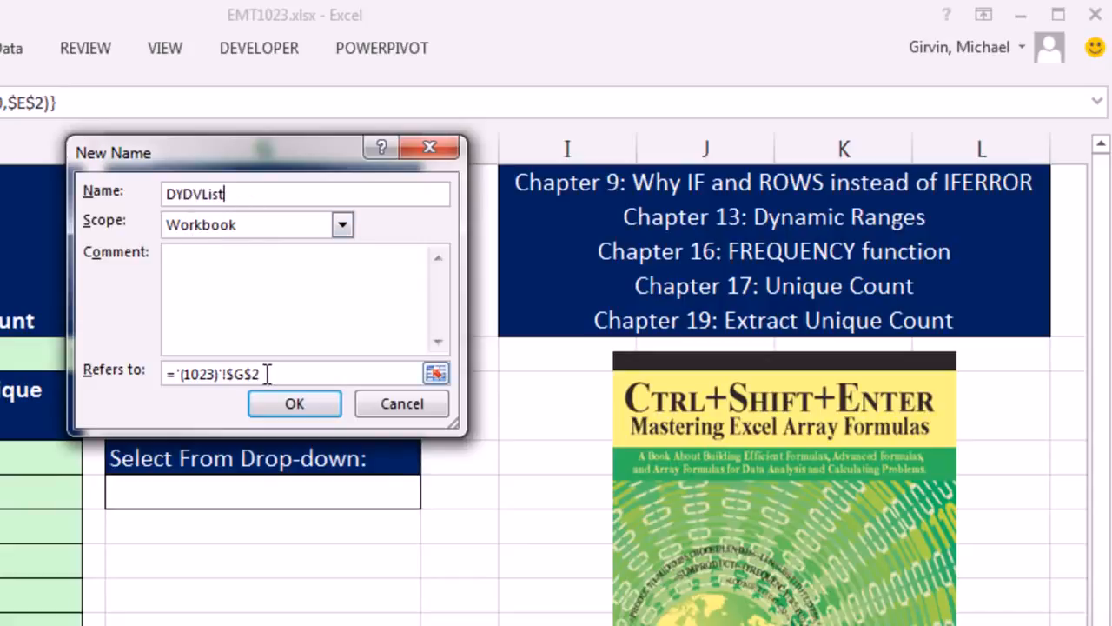
drag(273, 373, 158, 372)
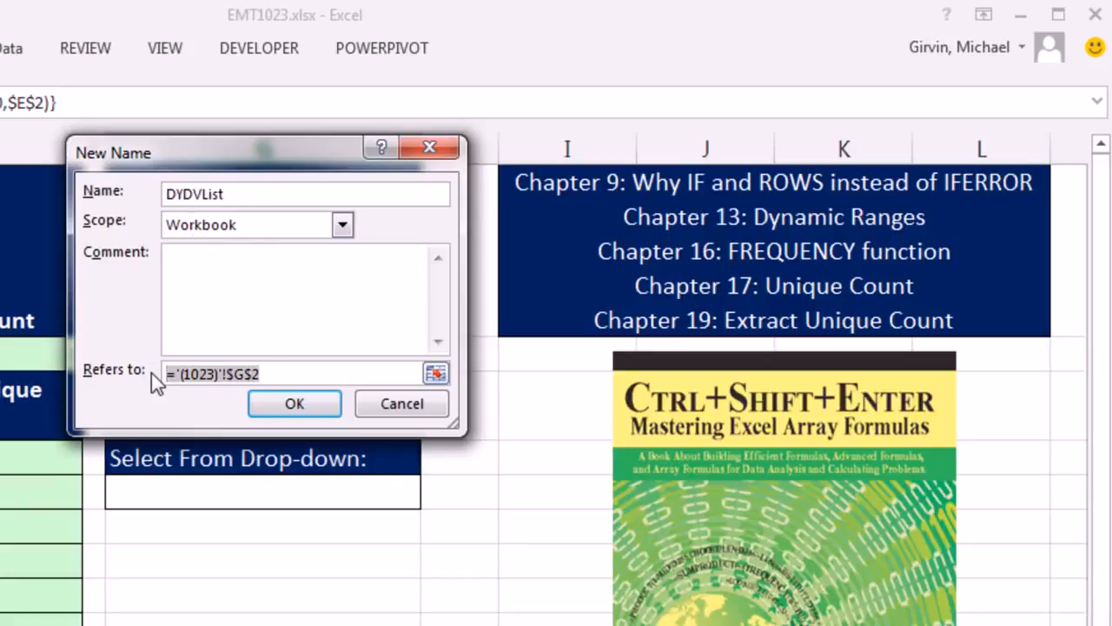
key(ctrl+v)
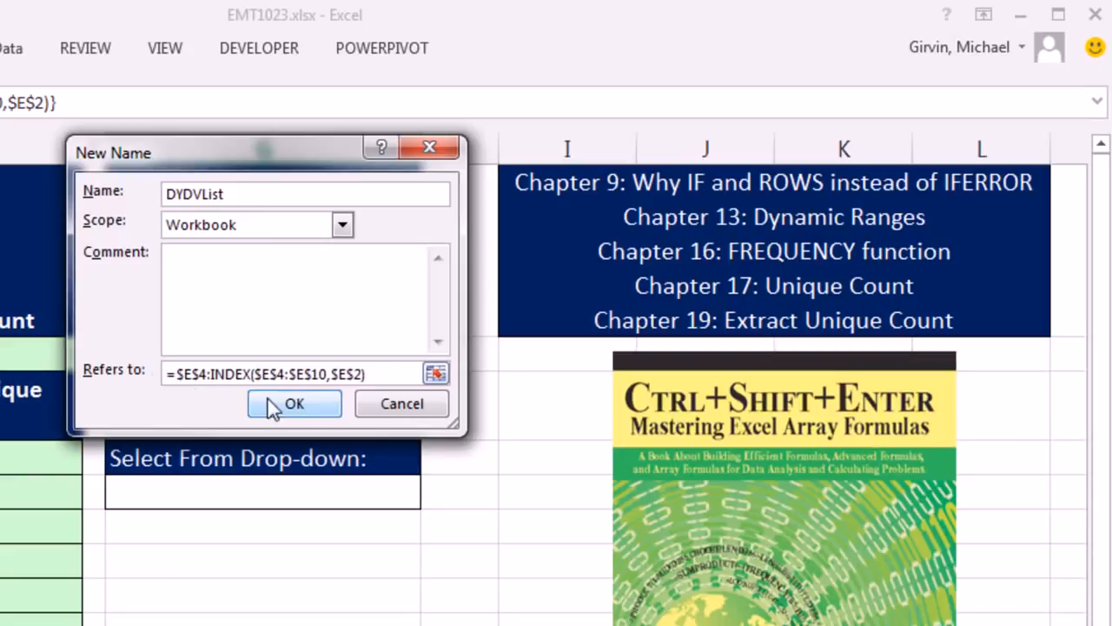
click(294, 405)
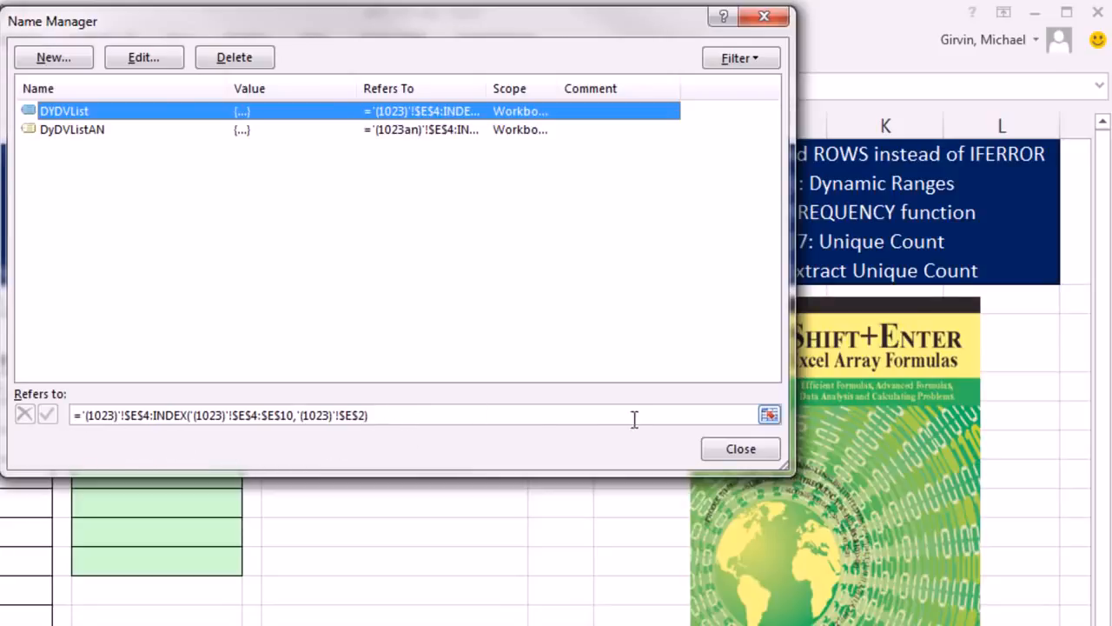
Check on the sheet which cells the DYDVList name refers to, and close the Name Manager.
click(770, 415)
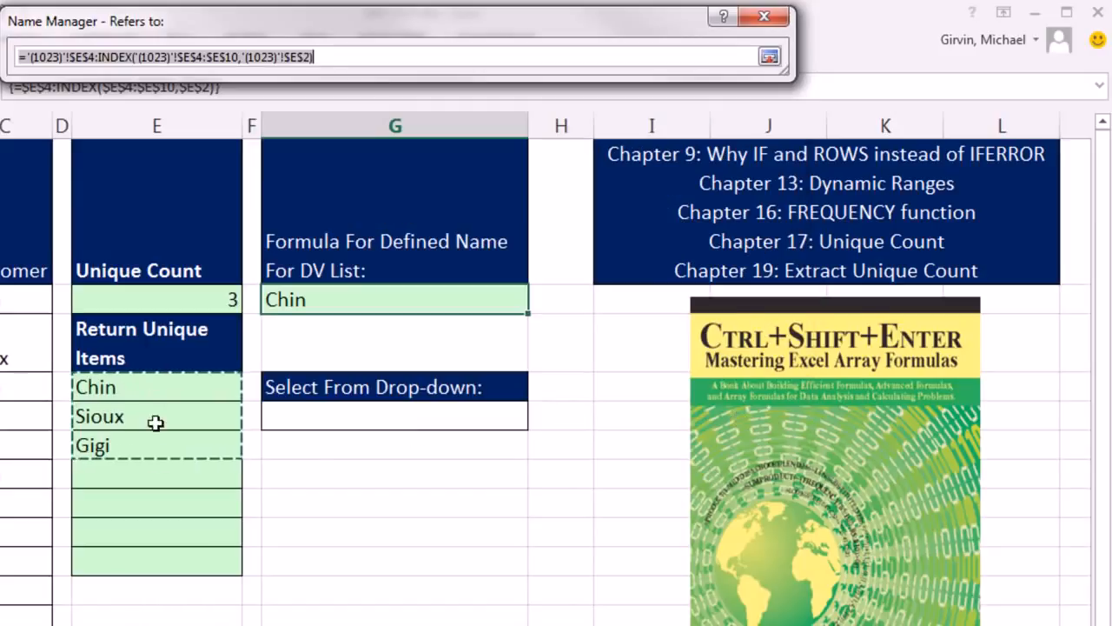
click(769, 57)
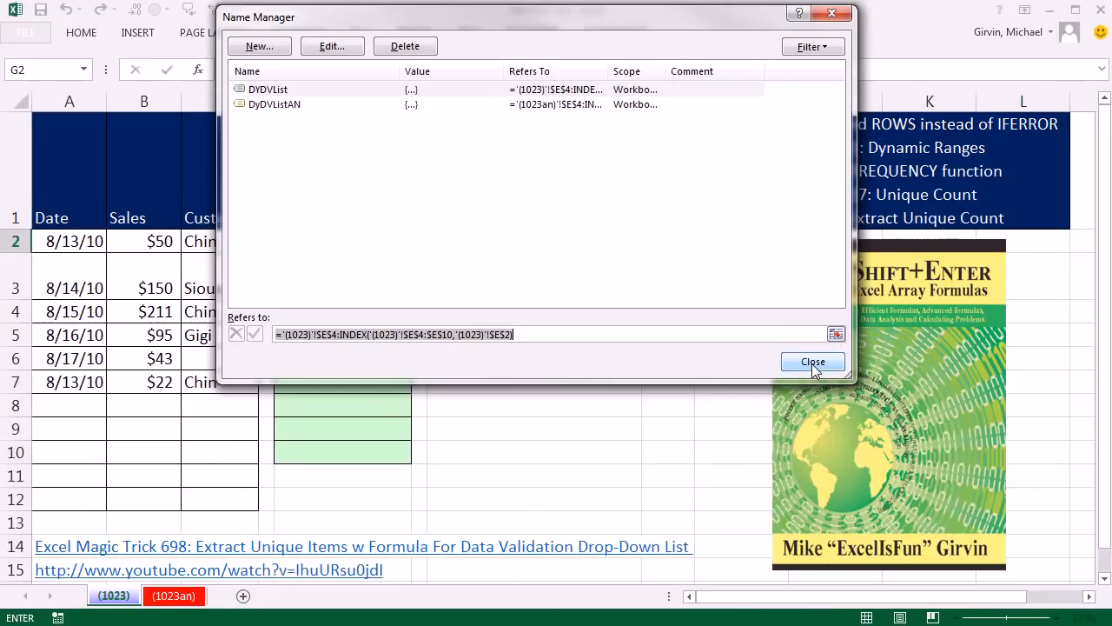
click(741, 451)
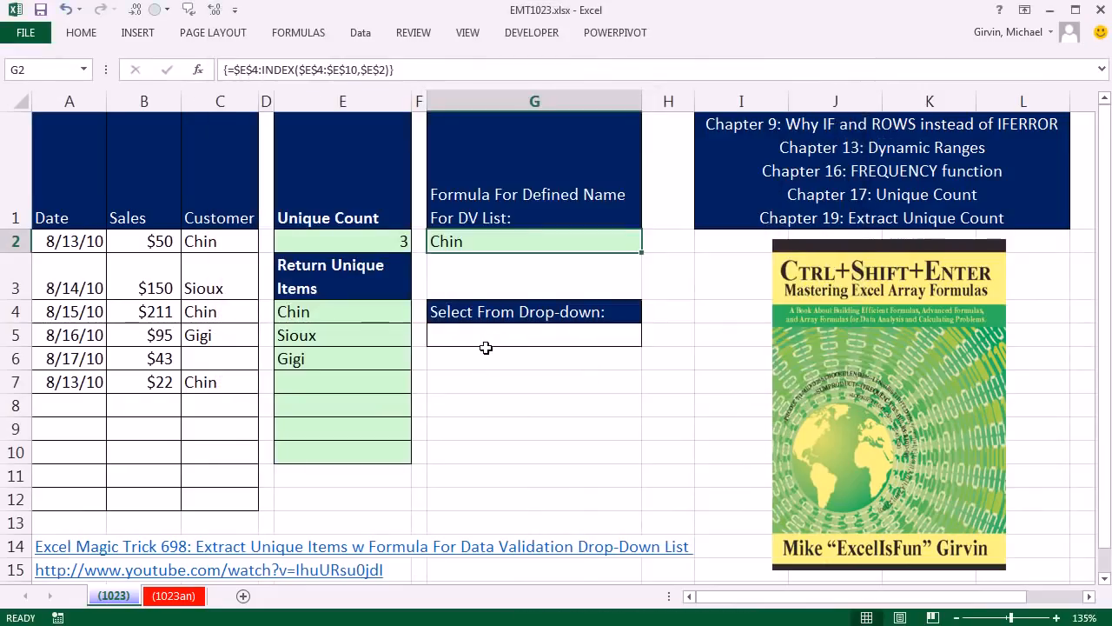
Apply data validation to G5 that allows a List with the source =DYDVList.
click(487, 335)
key(alt)
key(d)
key(l)
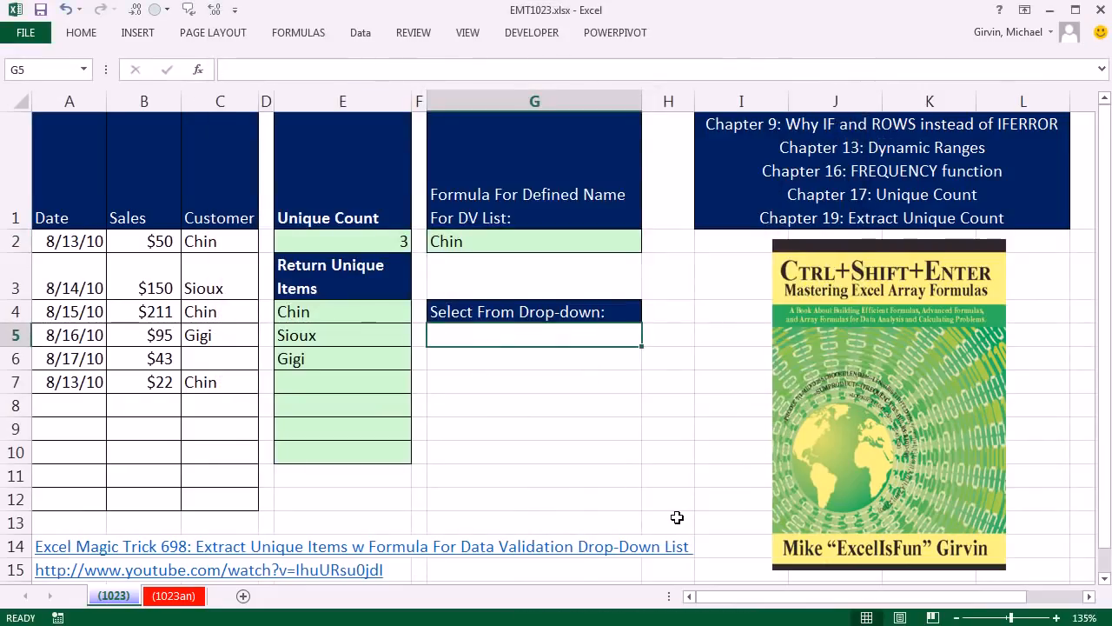
key(Tab)
key(alt+Down)
key(l)
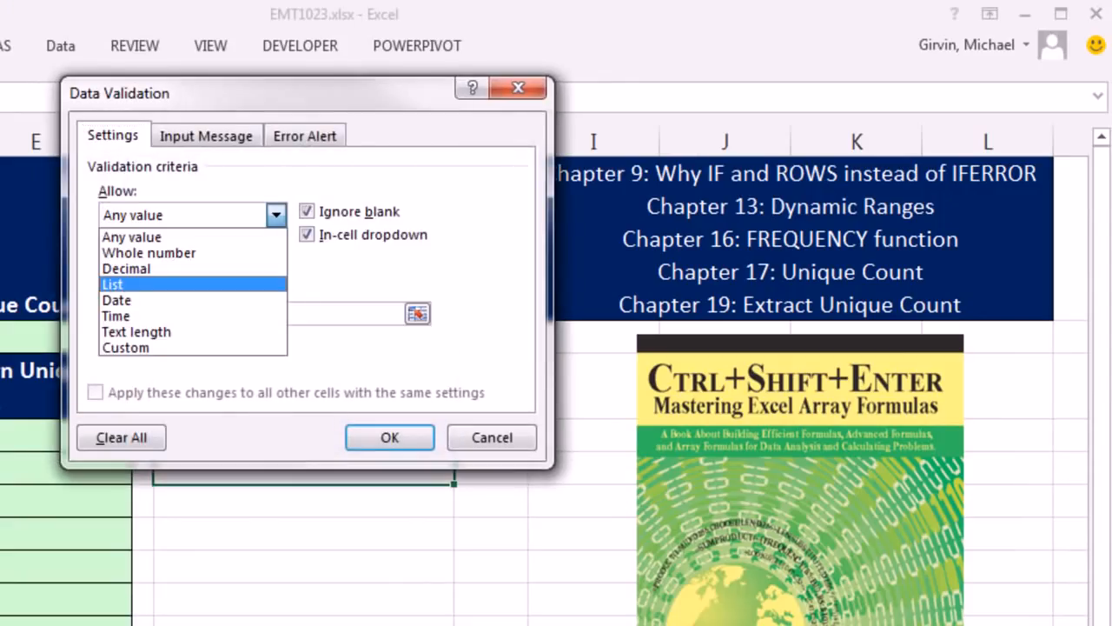
key(Tab)
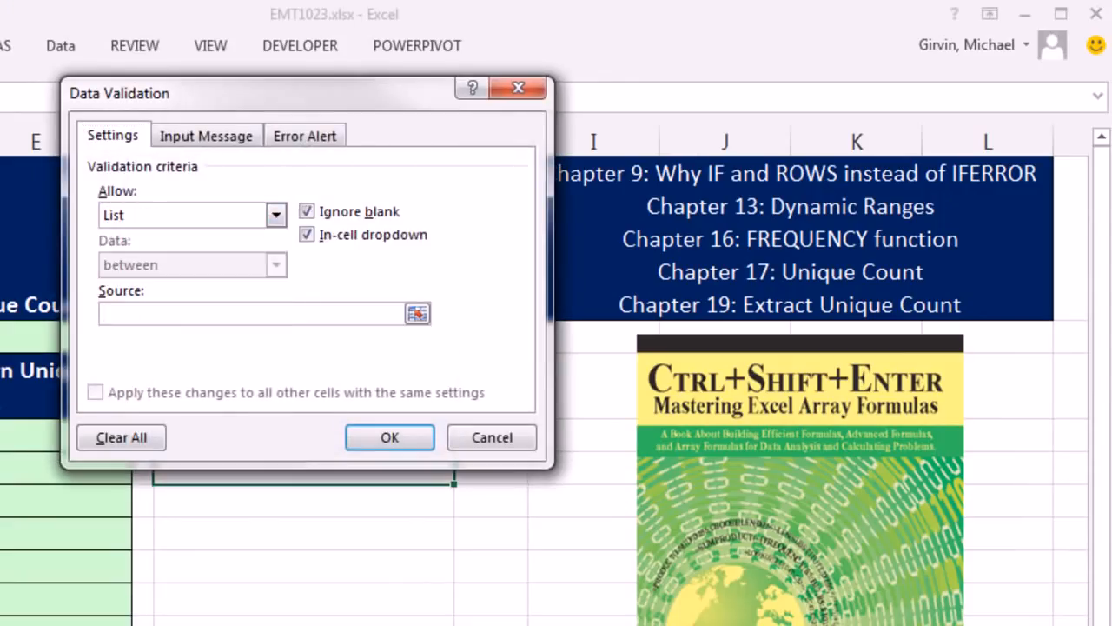
key(F3)
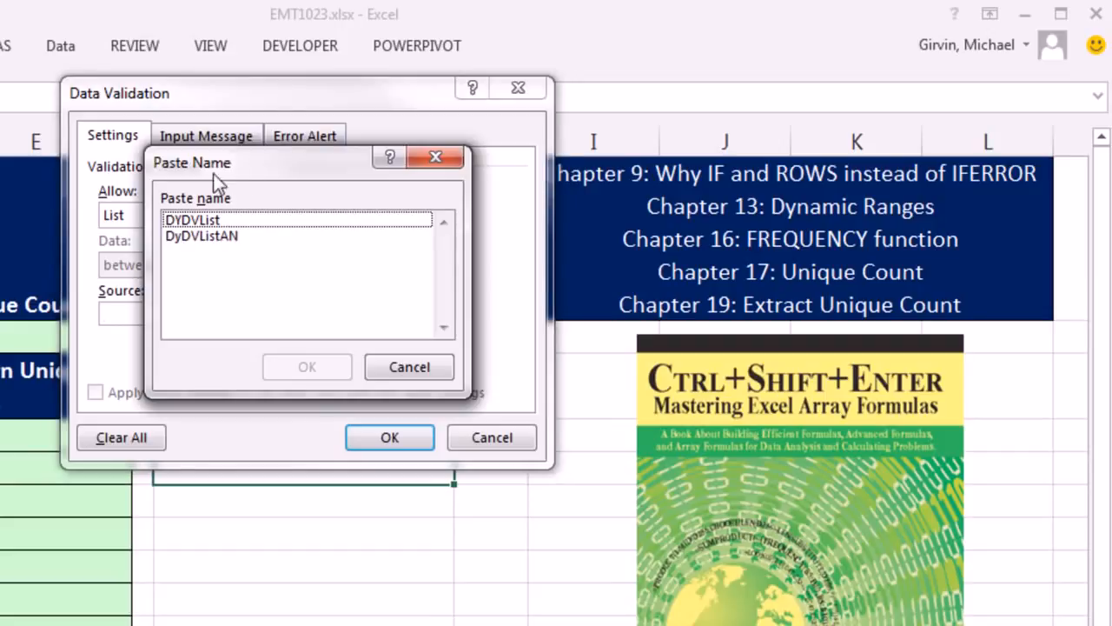
double_click(192, 222)
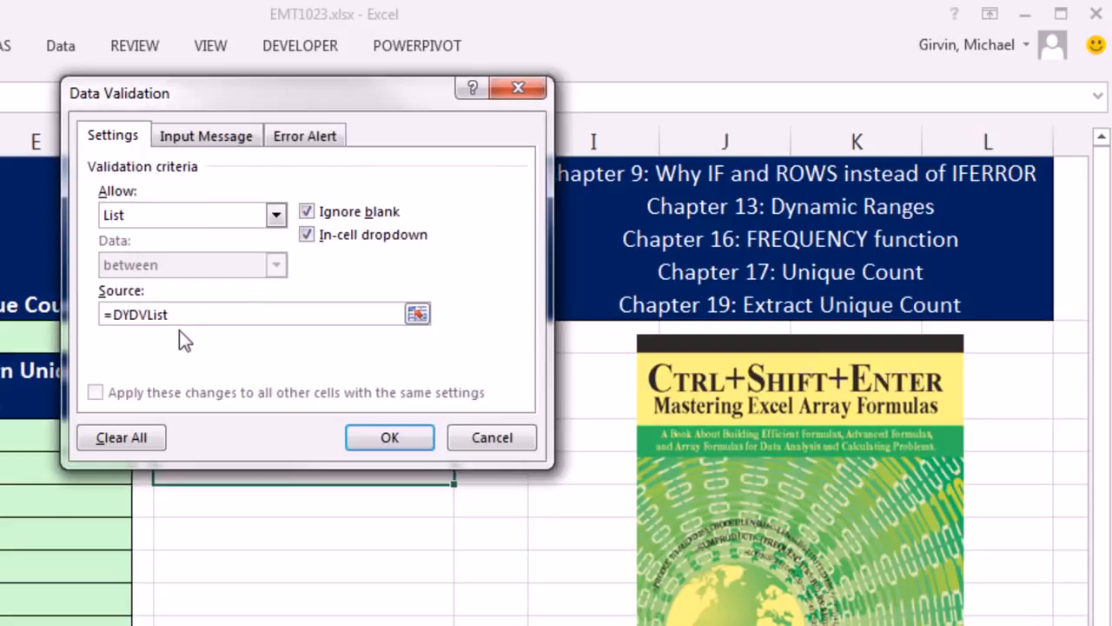
click(401, 441)
Choose the second item from G5's drop-down list, and enter a new customer name in C8.
click(464, 474)
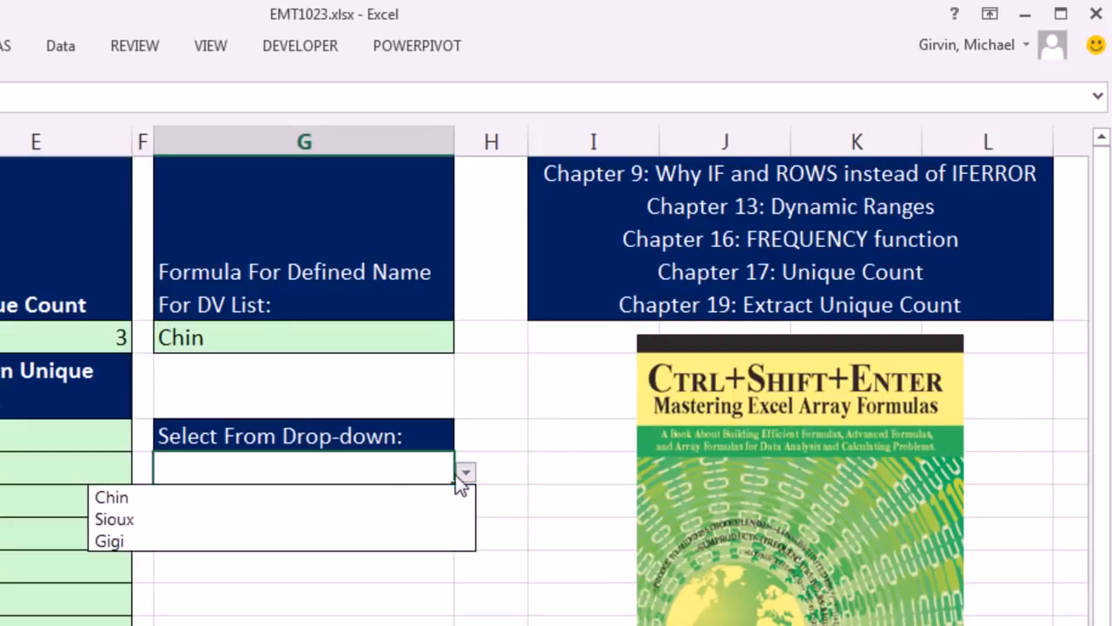
click(238, 520)
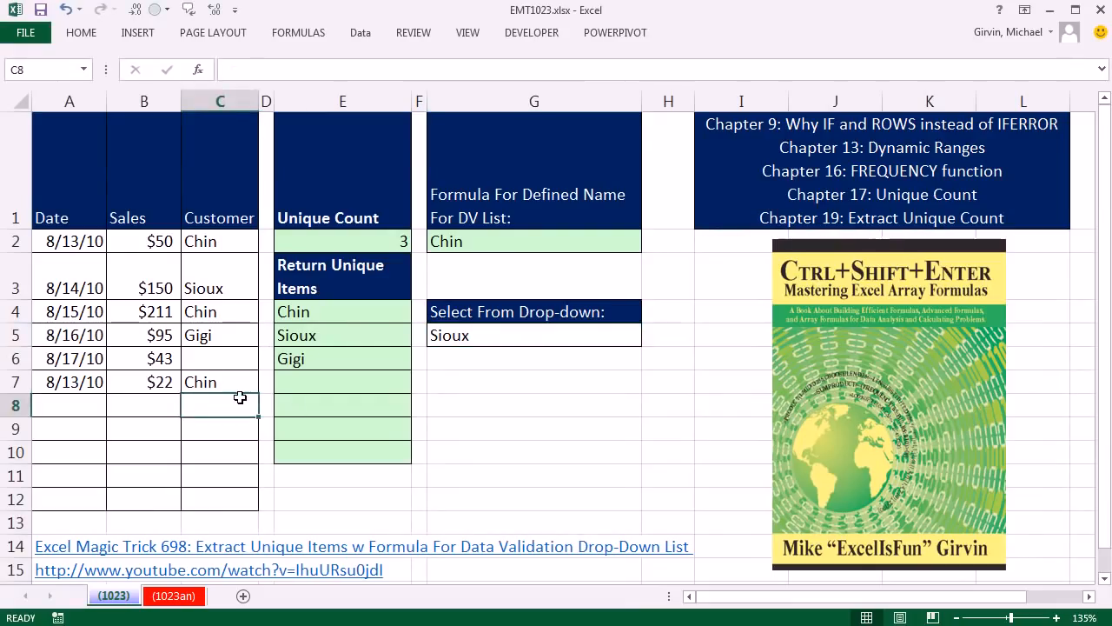
text(Do)
key(Return)
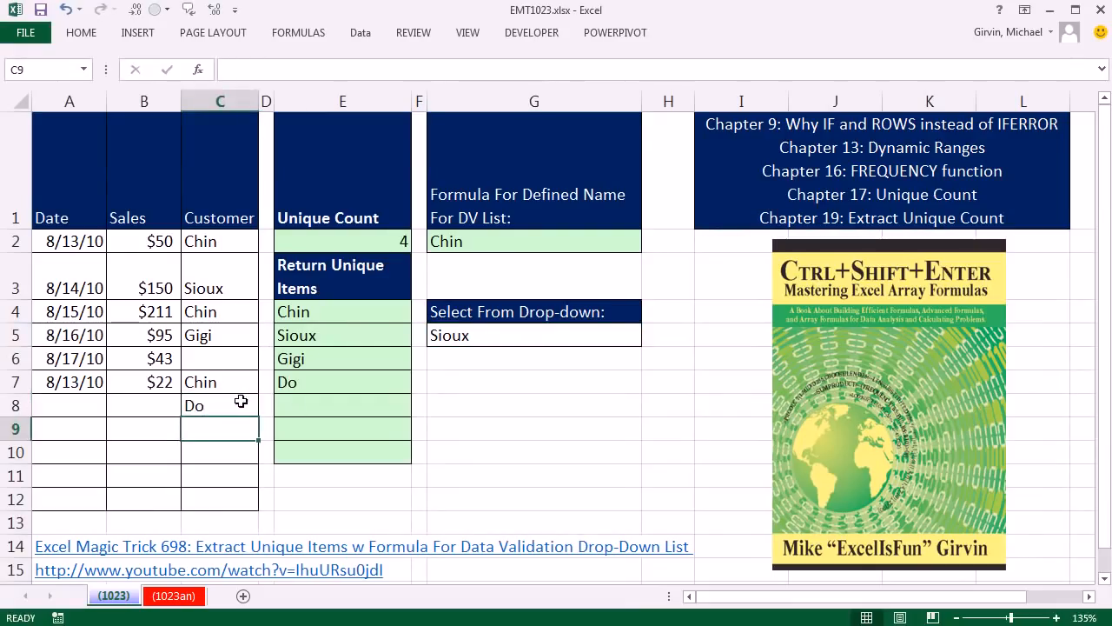
Check the items offered by G5's drop-down with the new customer added, and choose the first item.
click(511, 335)
click(651, 337)
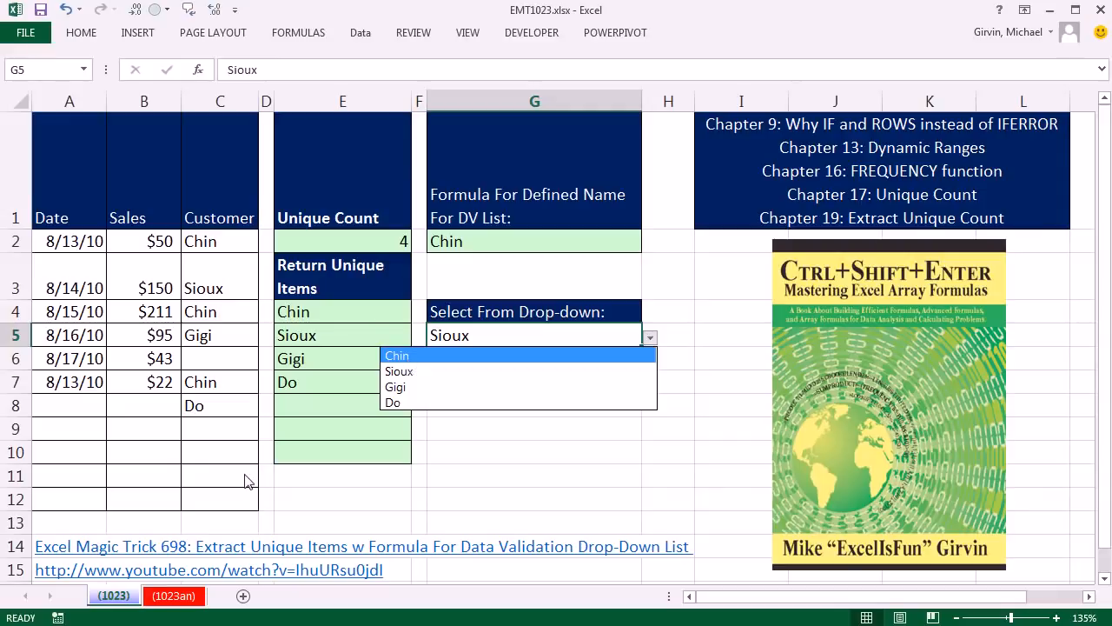
key(Escape)
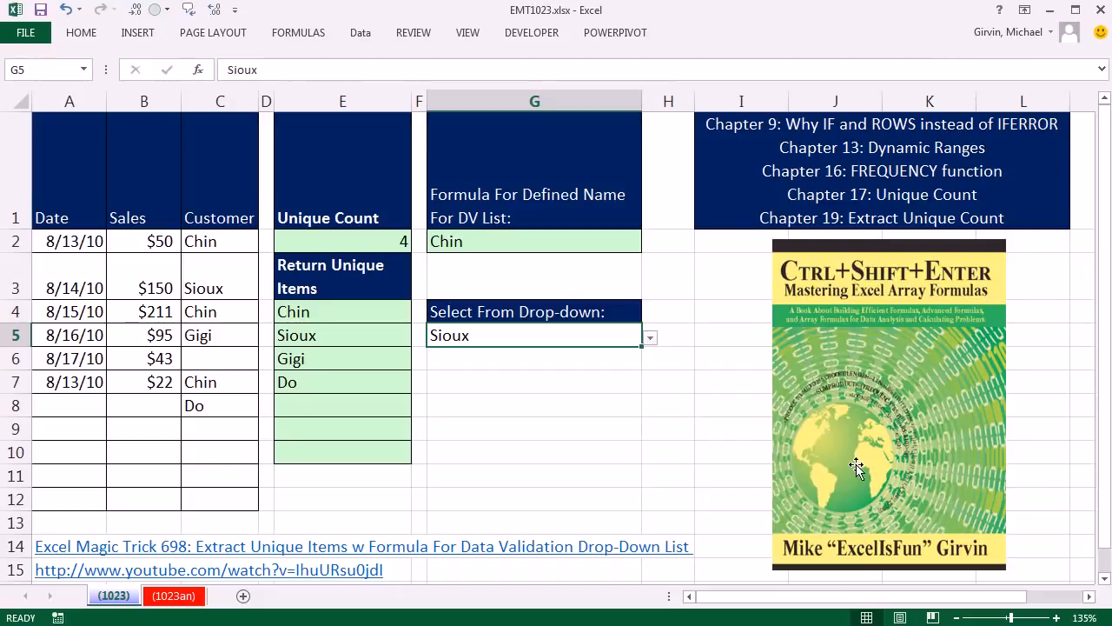
click(656, 340)
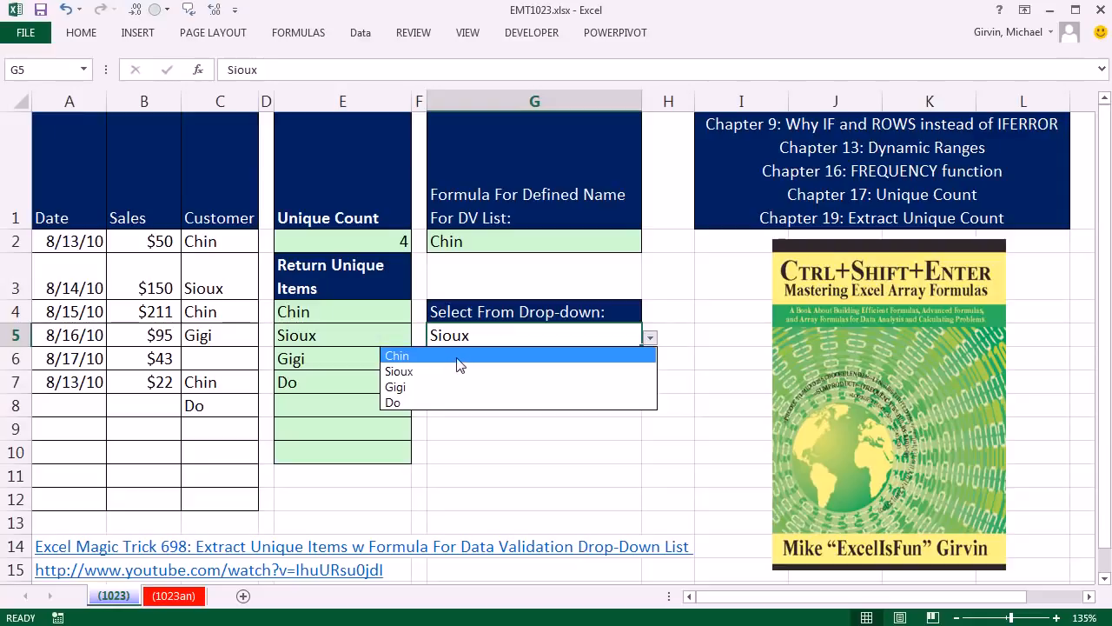
click(456, 357)
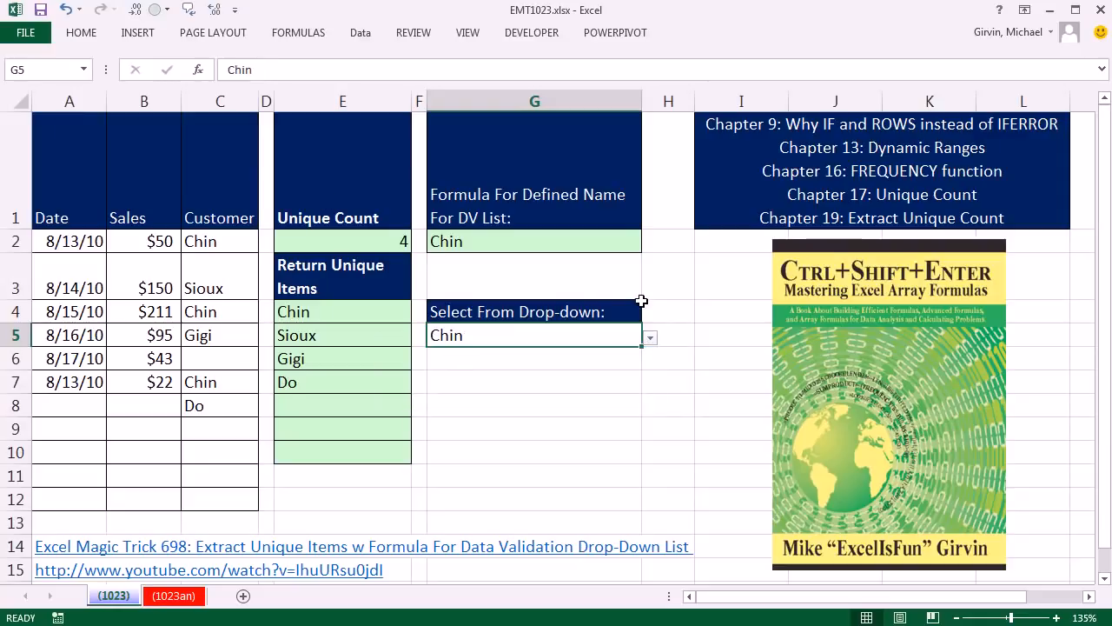